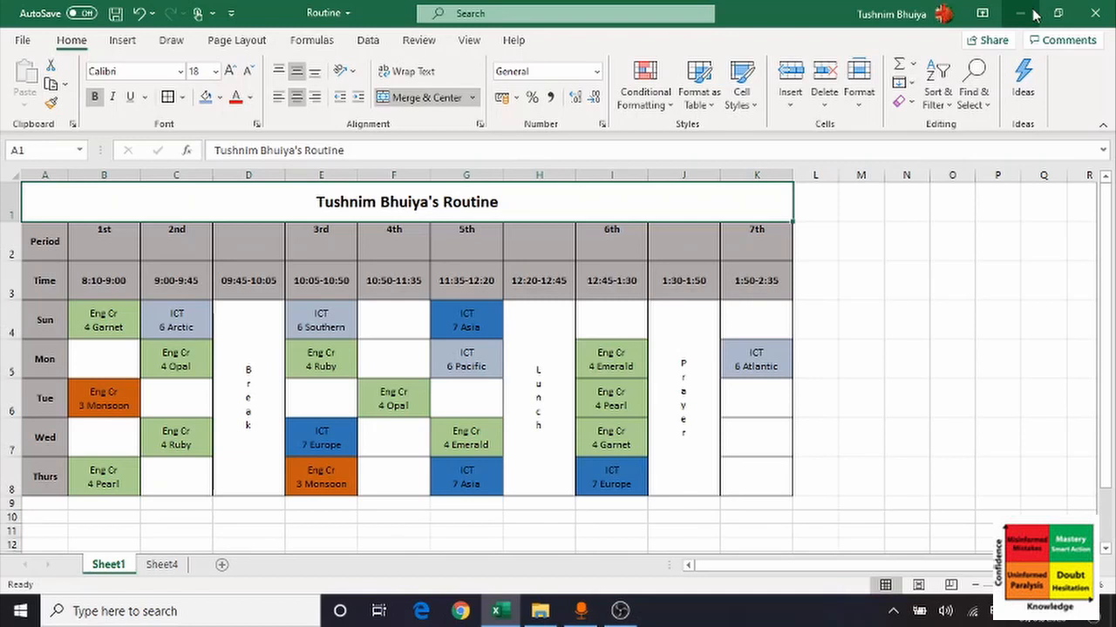
pyautogui.click(817, 247)
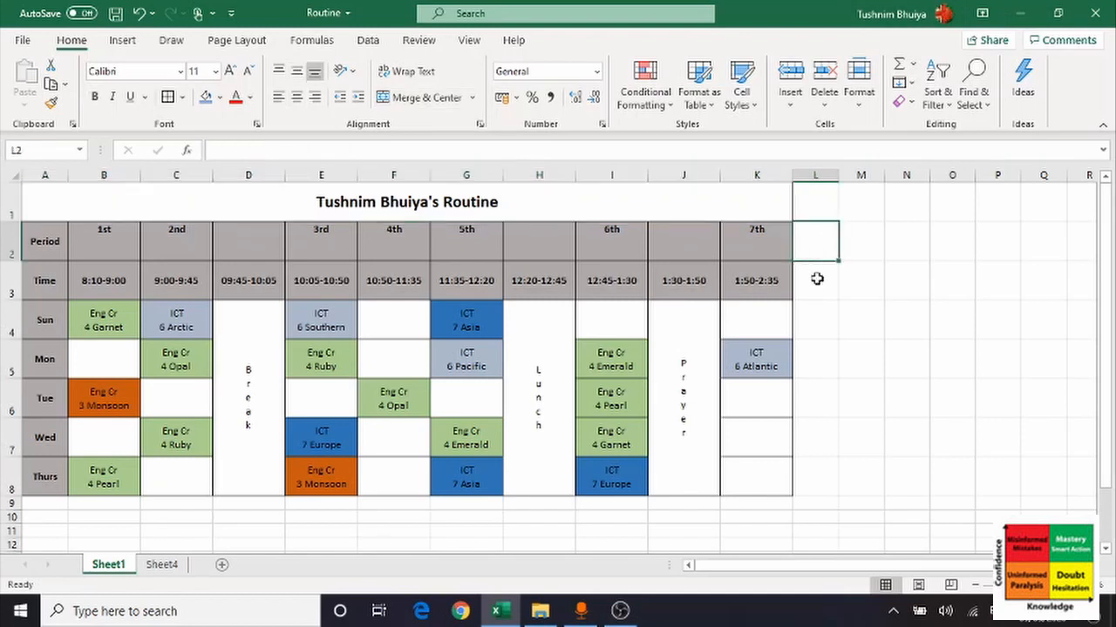
pyautogui.click(816, 279)
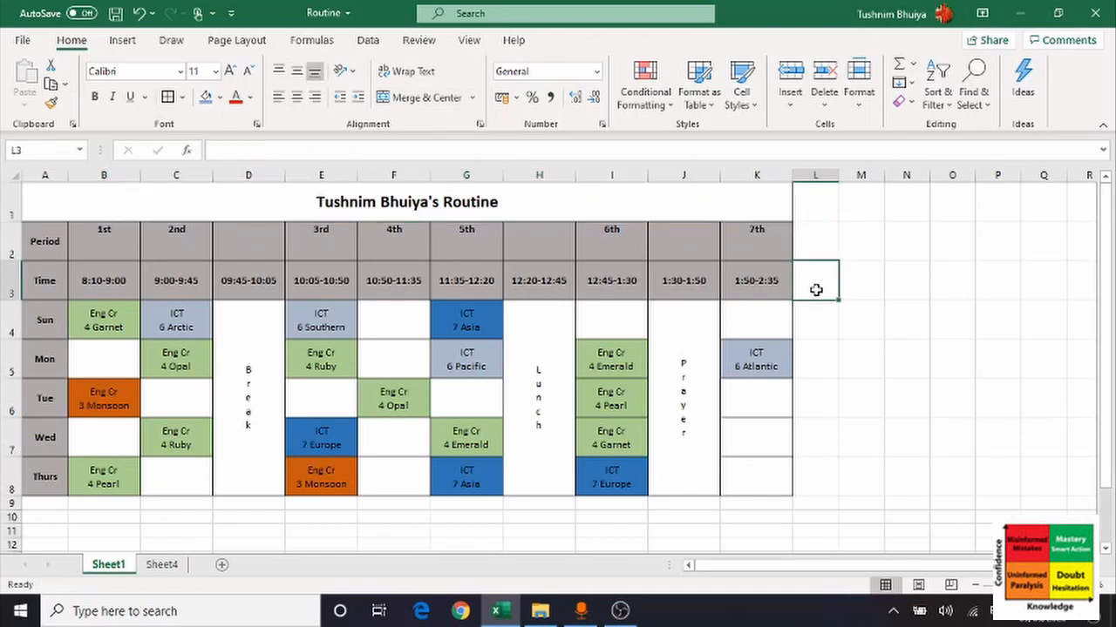
# - On Sheet4, widen columns A through K together to one equal, larger width
pyautogui.click(159, 565)
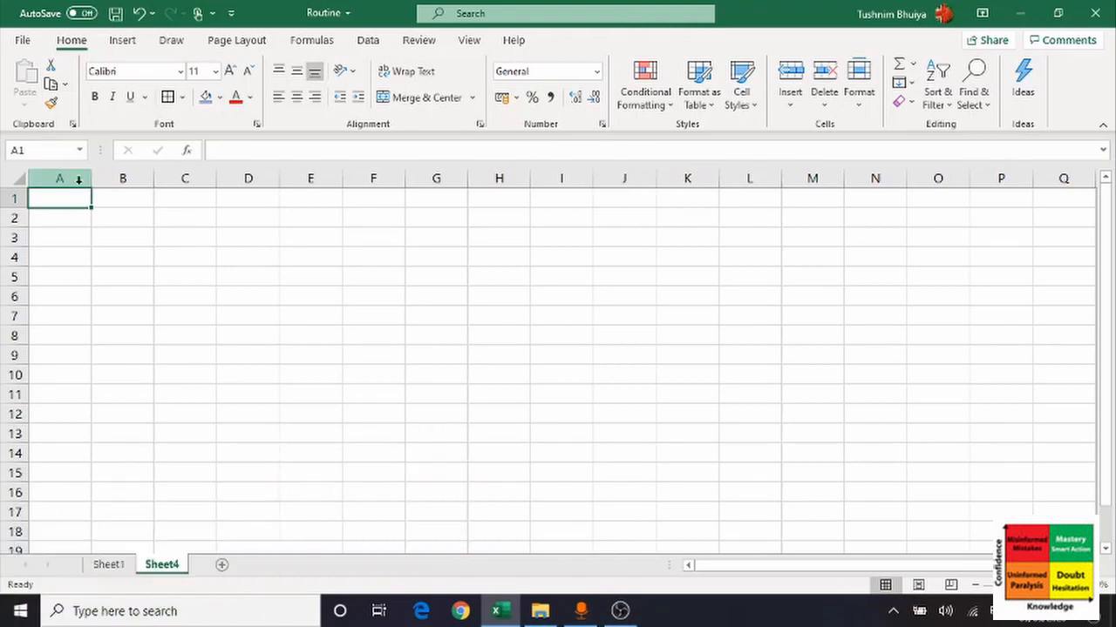
pyautogui.moveTo(78, 177); pyautogui.dragTo(666, 179)
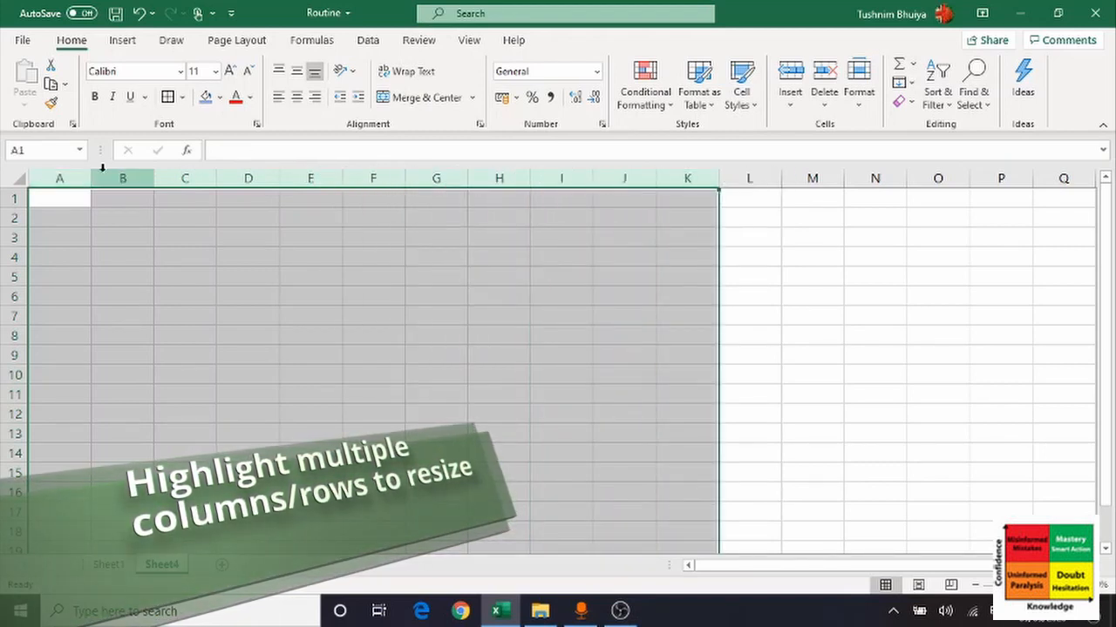
pyautogui.moveTo(88, 179); pyautogui.dragTo(124, 179)
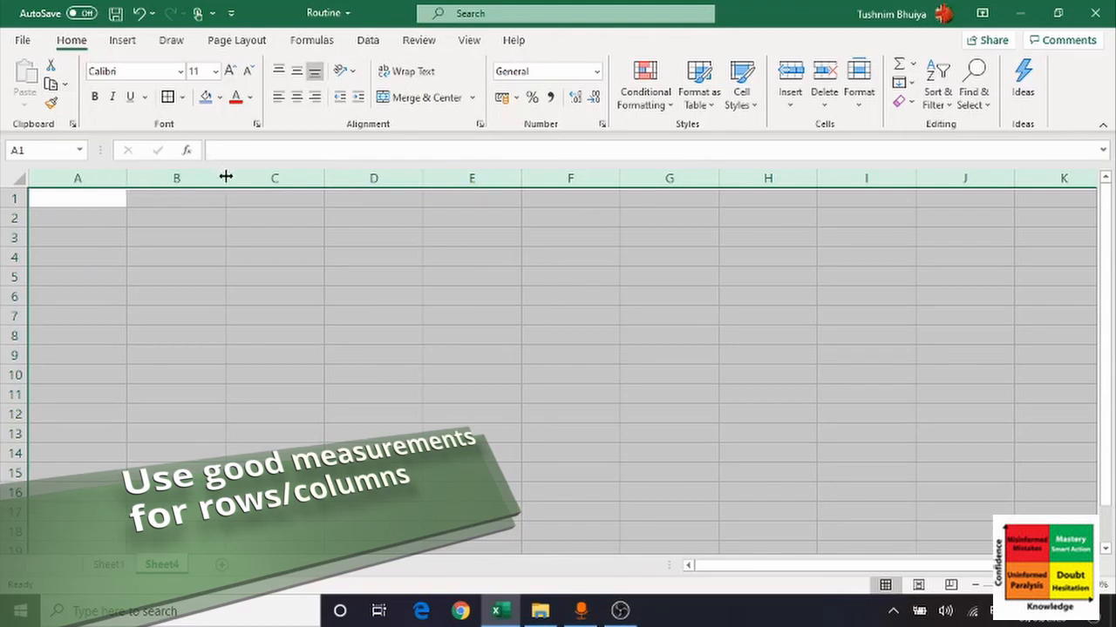
pyautogui.moveTo(225, 177); pyautogui.dragTo(225, 177)
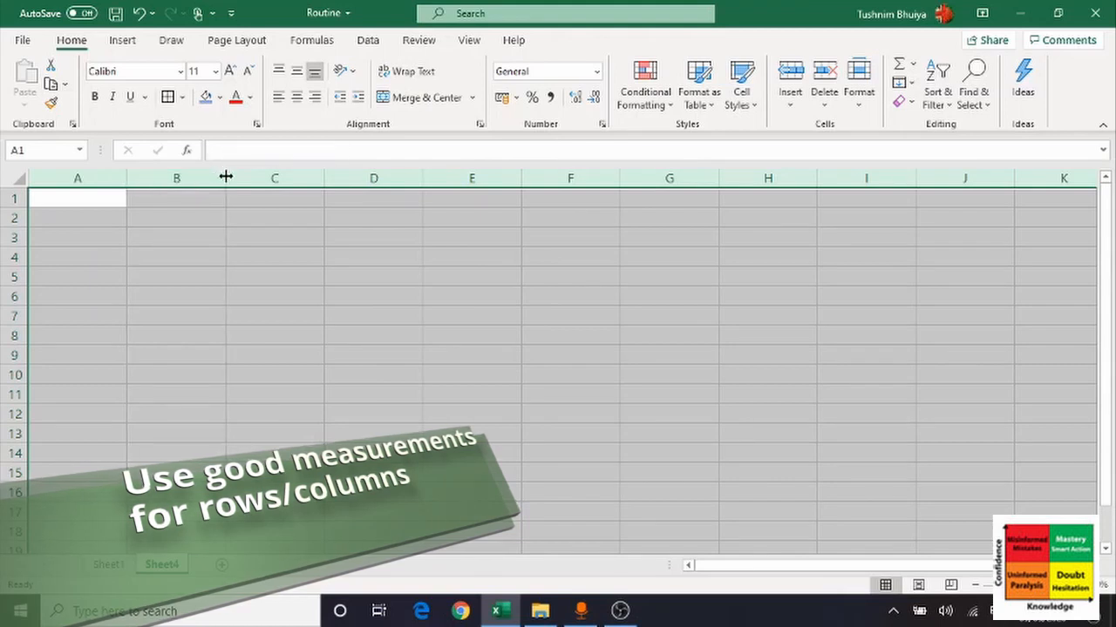
pyautogui.moveTo(325, 177); pyautogui.dragTo(326, 178)
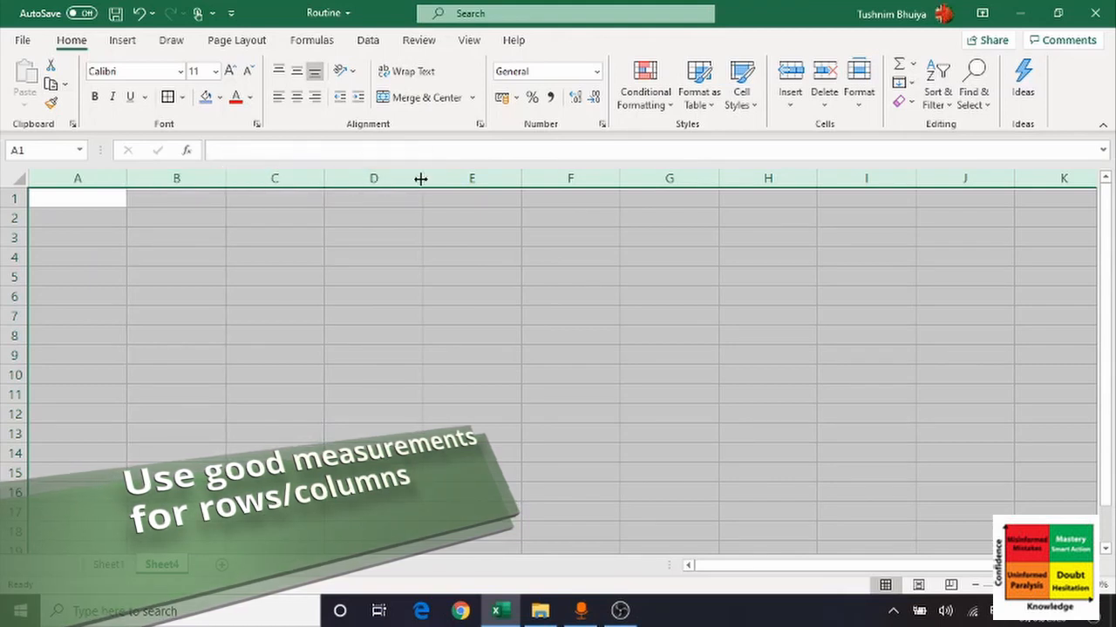
pyautogui.moveTo(422, 179); pyautogui.dragTo(422, 178)
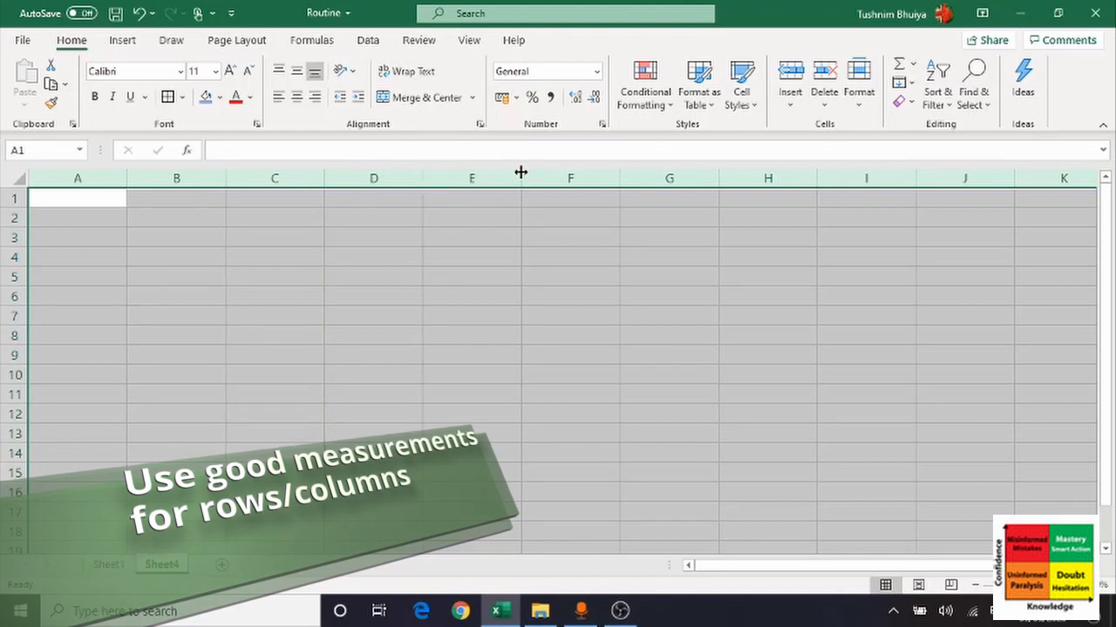
pyautogui.moveTo(520, 177); pyautogui.dragTo(520, 177)
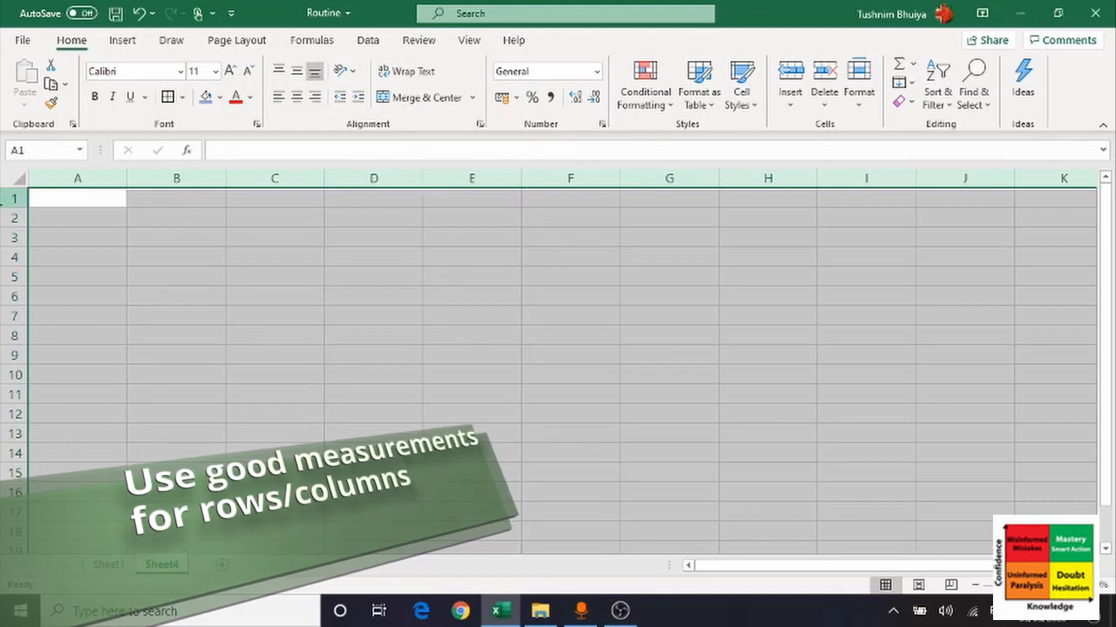
# - Increase the height of rows 1 through 8 together to one equal, larger value
pyautogui.click(11, 198)
pyautogui.moveTo(11, 199); pyautogui.dragTo(9, 333)
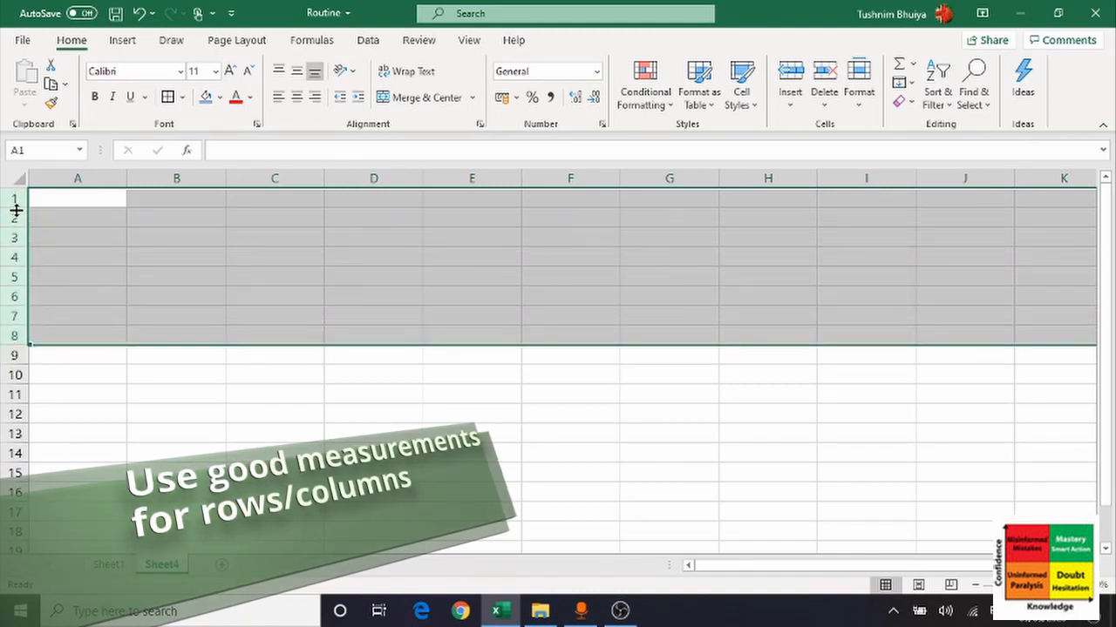
pyautogui.moveTo(16, 210); pyautogui.dragTo(17, 234)
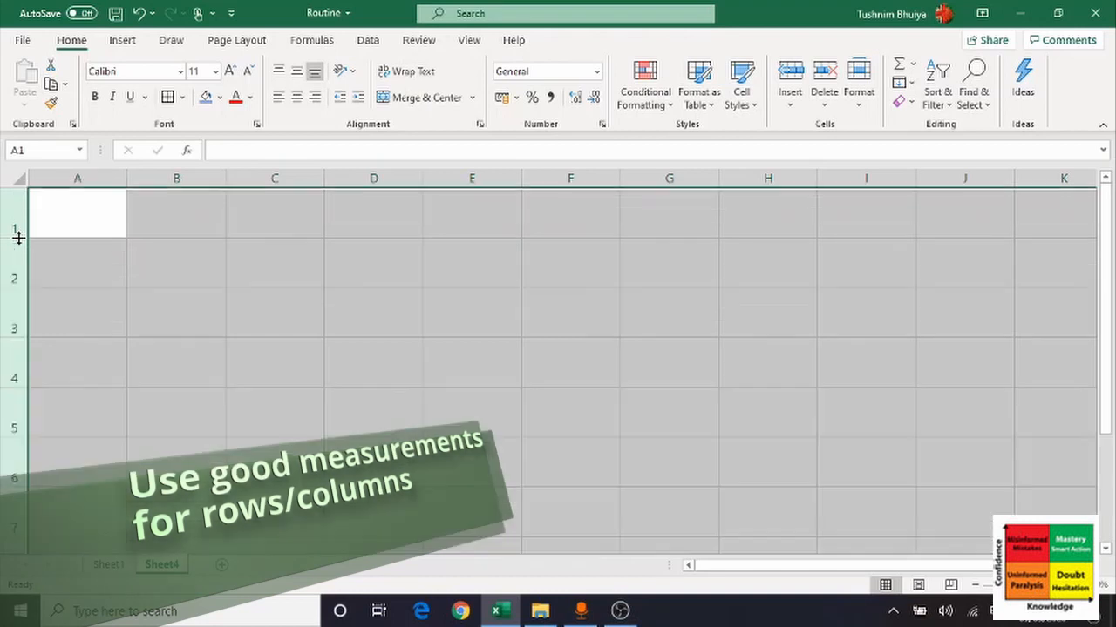
pyautogui.scroll(-1, 40, 252)
pyautogui.scroll(1, 39, 251)
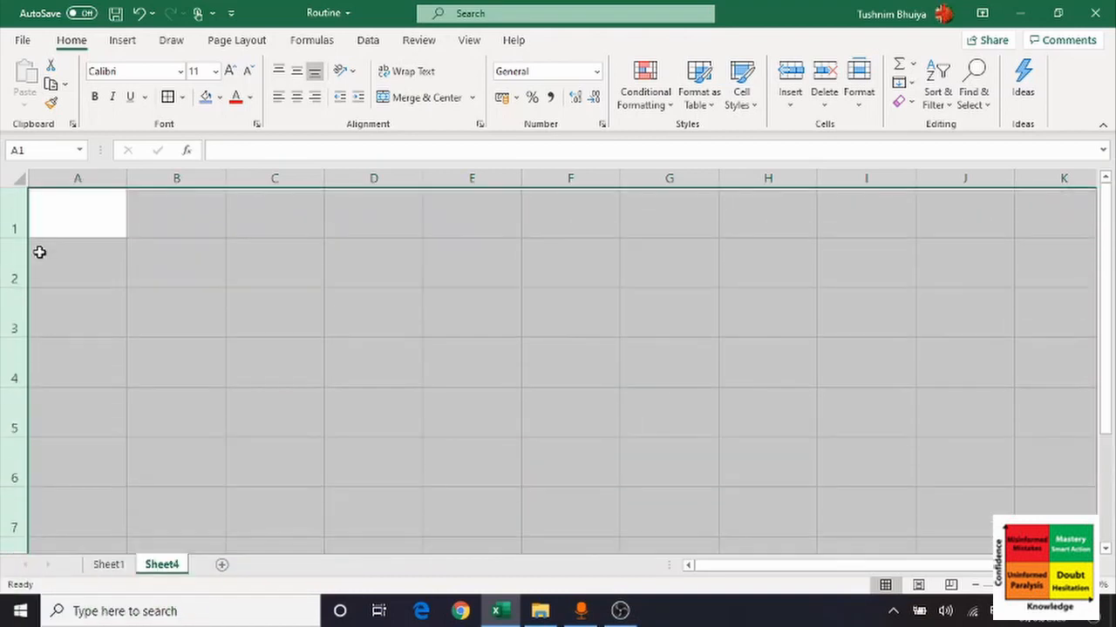
pyautogui.moveTo(19, 236); pyautogui.dragTo(19, 236)
pyautogui.moveTo(13, 287); pyautogui.dragTo(12, 287)
pyautogui.moveTo(12, 337); pyautogui.dragTo(12, 337)
# - Apply all borders to the cell range A1:K8 to form the routine grid
pyautogui.keyDown('ctrl'); pyautogui.scroll(-2, 558, 363); pyautogui.keyUp('ctrl')
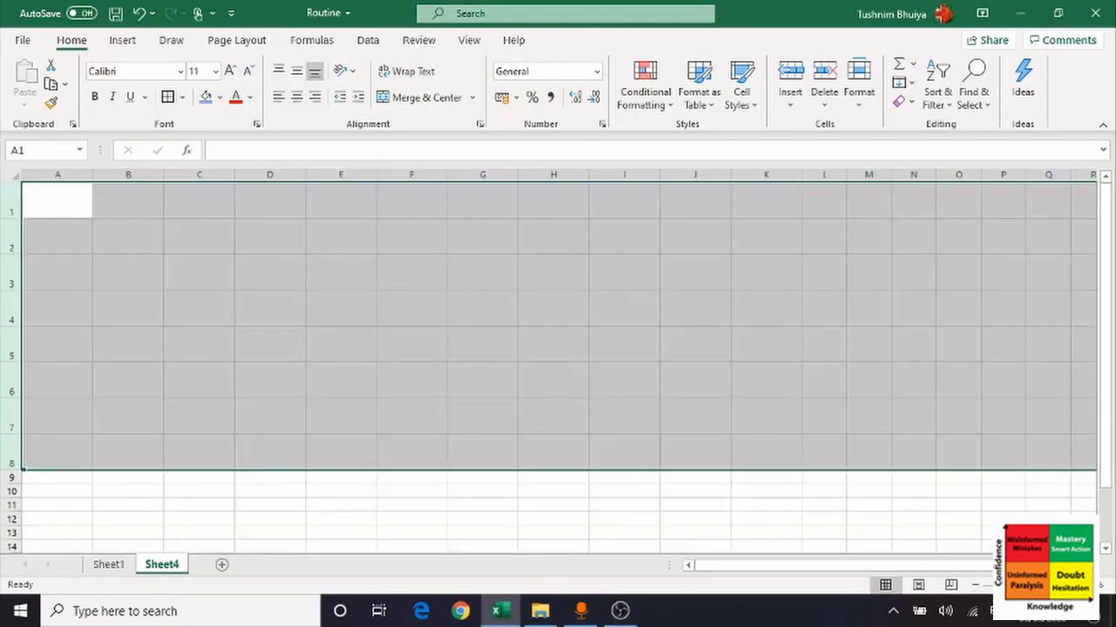
pyautogui.click(600, 341)
pyautogui.click(62, 212)
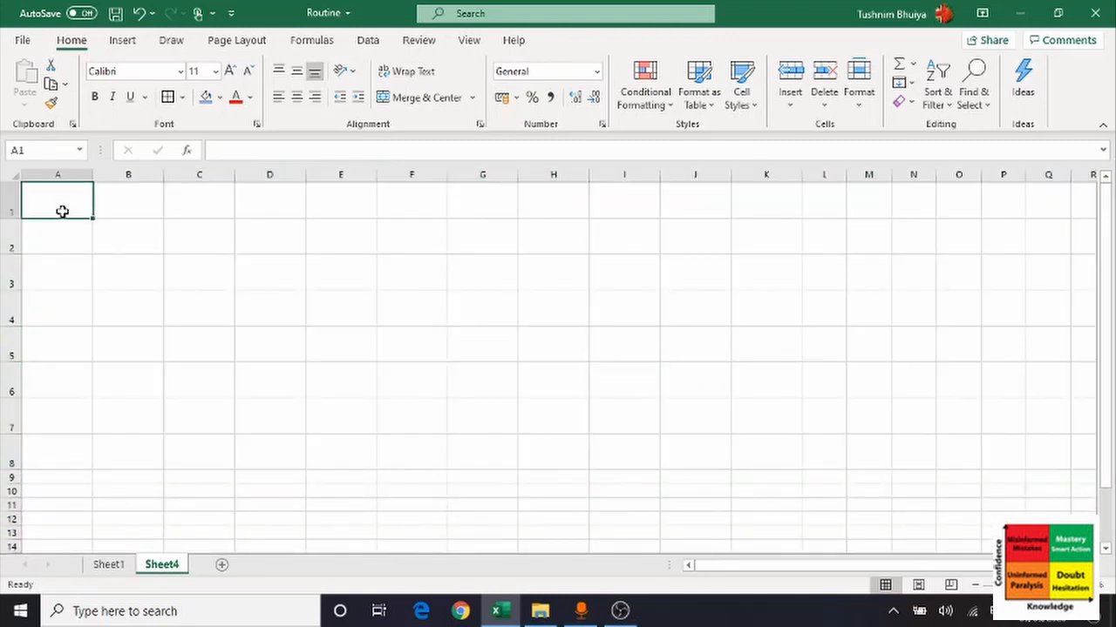
pyautogui.moveTo(62, 212); pyautogui.dragTo(741, 468)
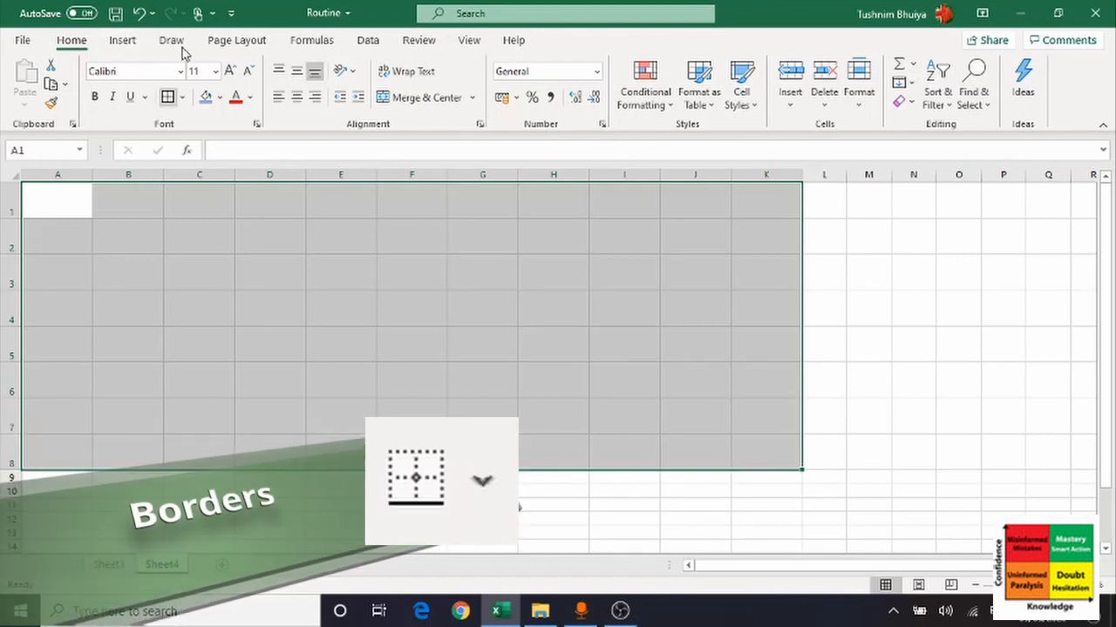
pyautogui.click(170, 101)
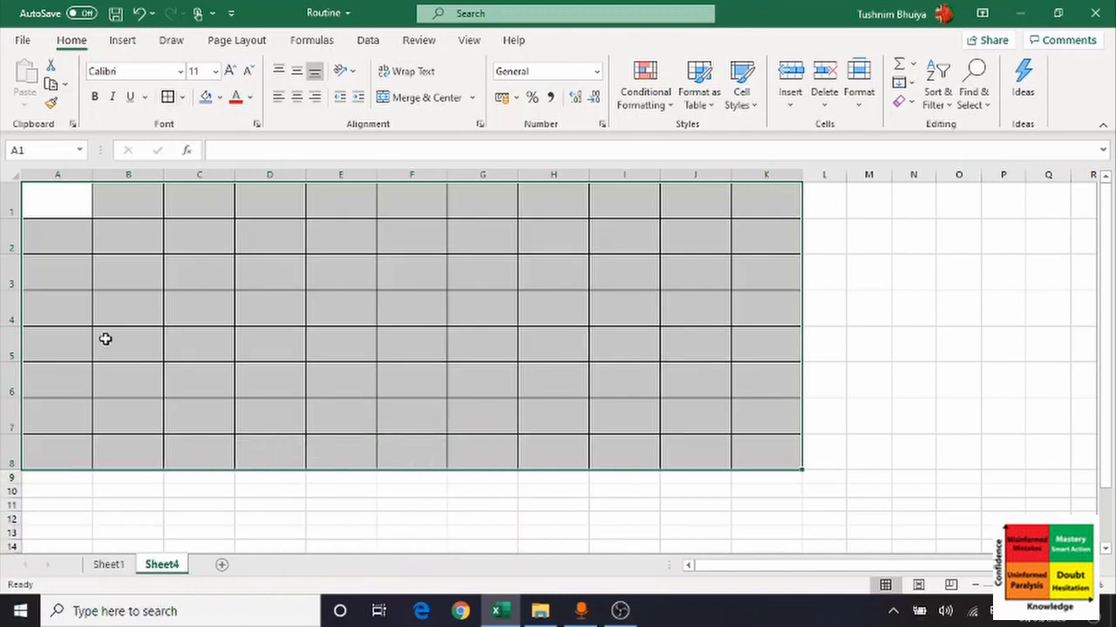
pyautogui.click(89, 376)
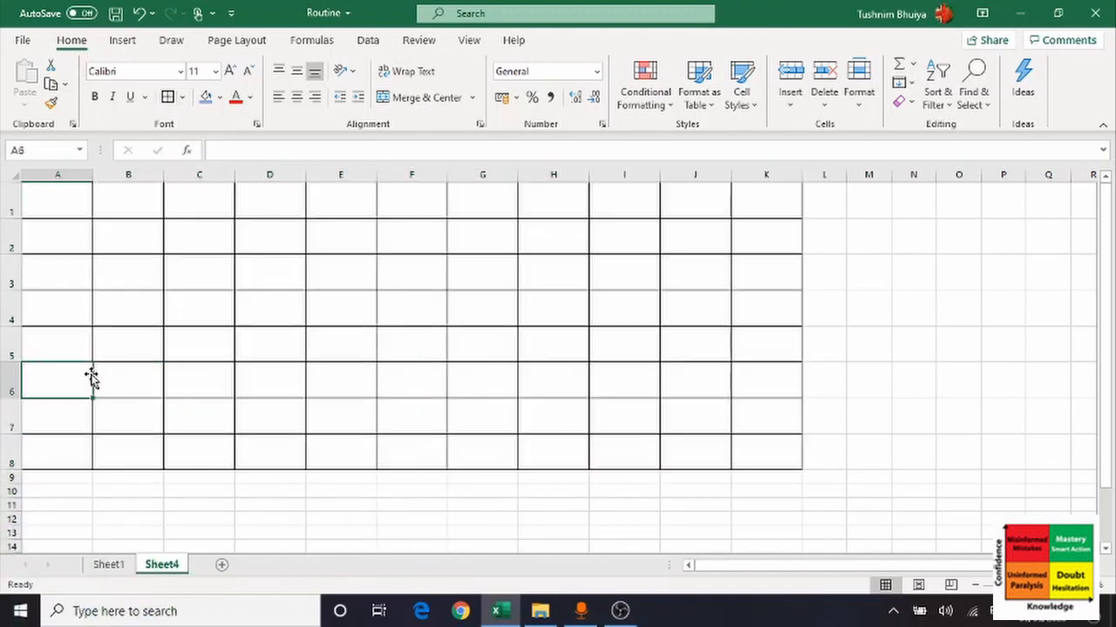
# - Examine the title row of the finished routine on Sheet1 and return to Sheet4
pyautogui.click(108, 565)
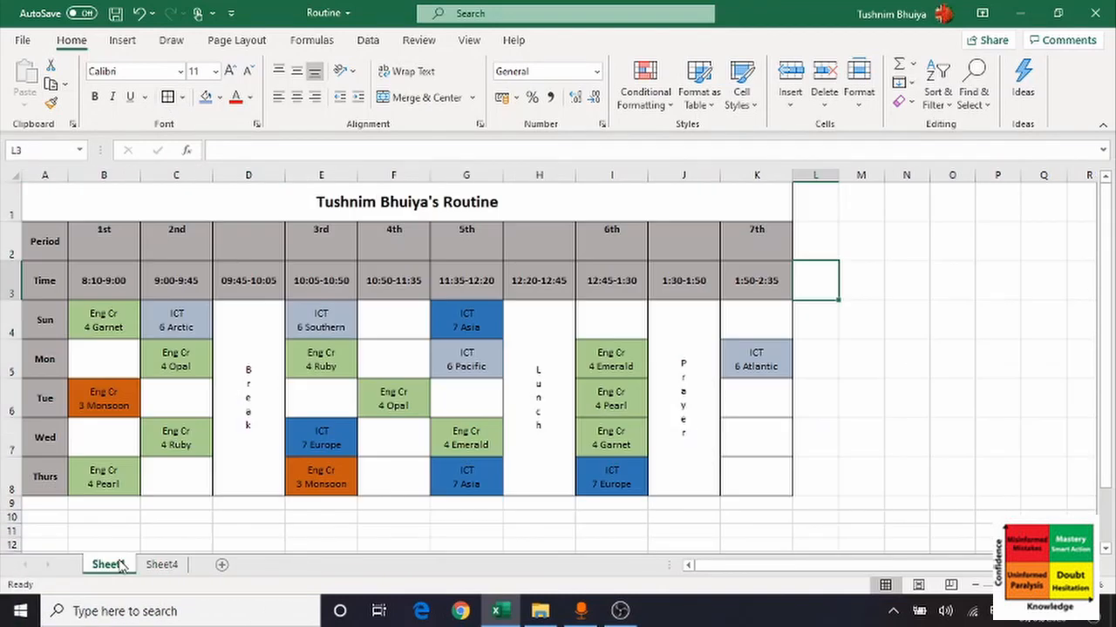
pyautogui.click(132, 198)
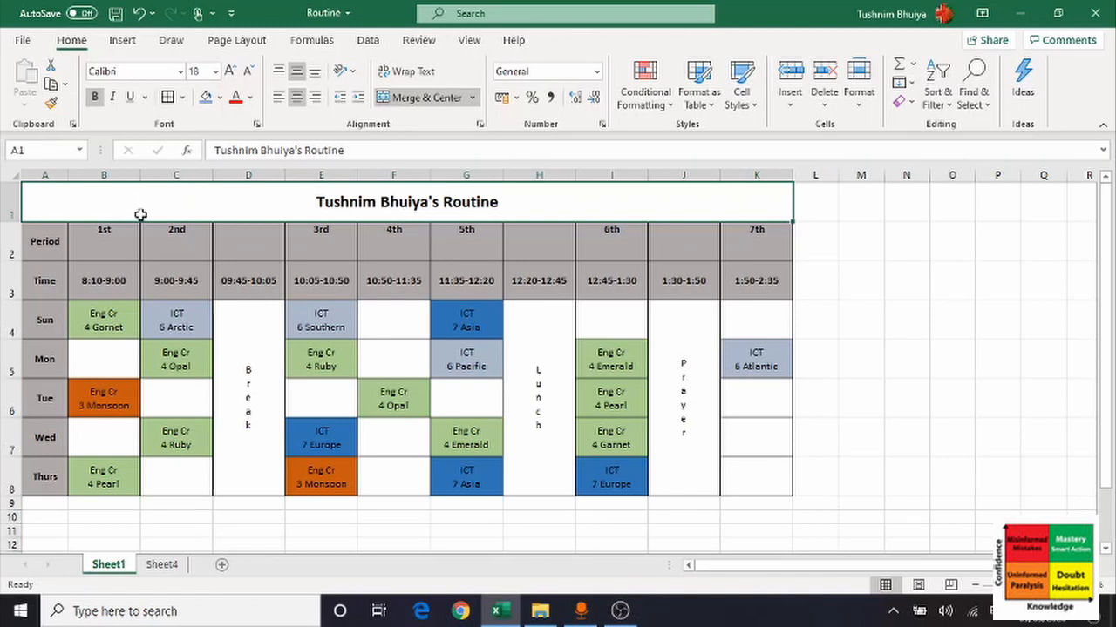
pyautogui.click(164, 566)
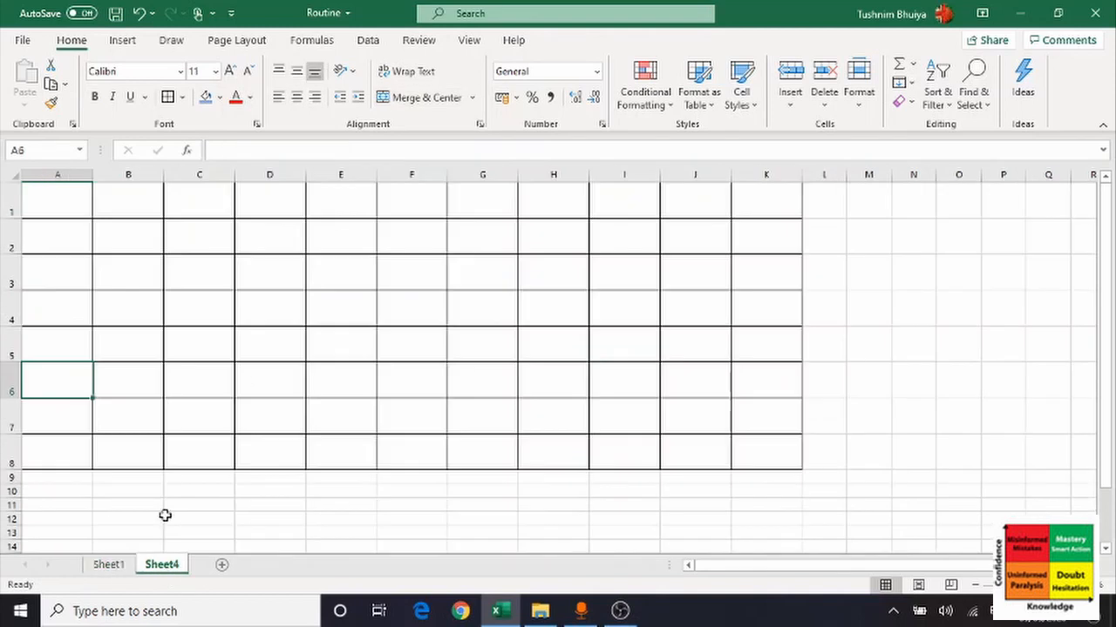
# - Merge and center cells A1:K1 into a single title cell above the grid
pyautogui.click(70, 201)
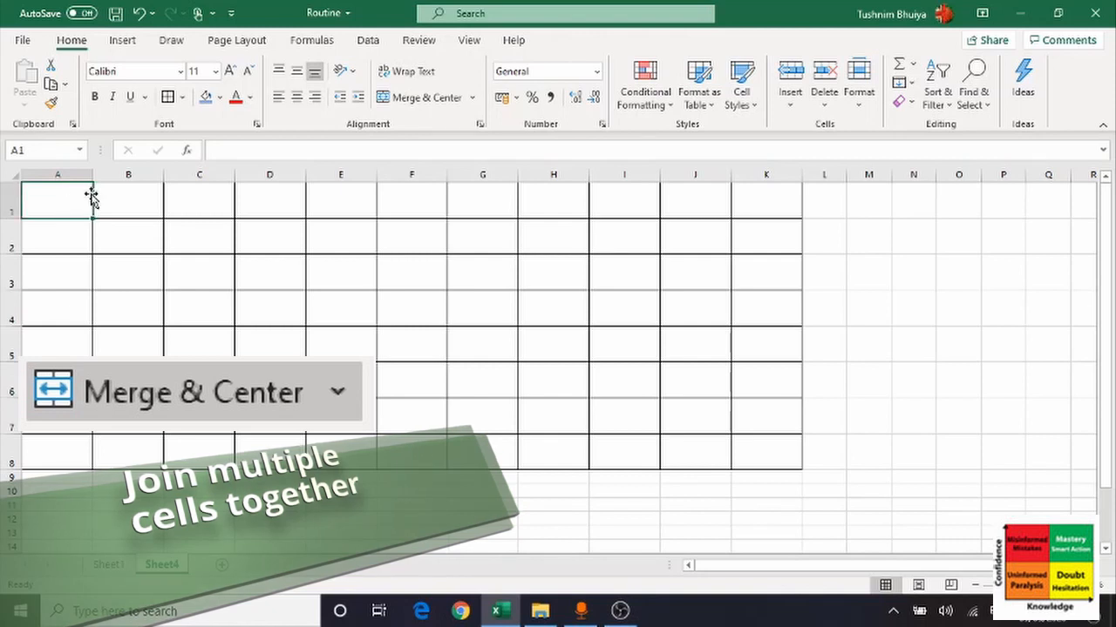
pyautogui.click(137, 190)
pyautogui.click(59, 197)
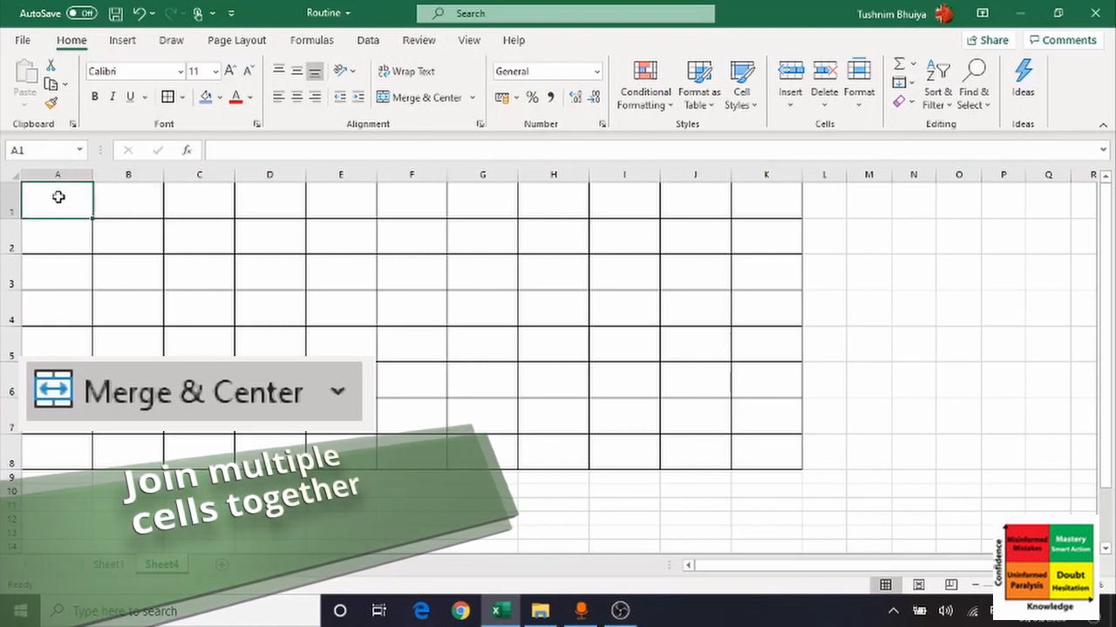
pyautogui.moveTo(59, 197); pyautogui.dragTo(750, 205)
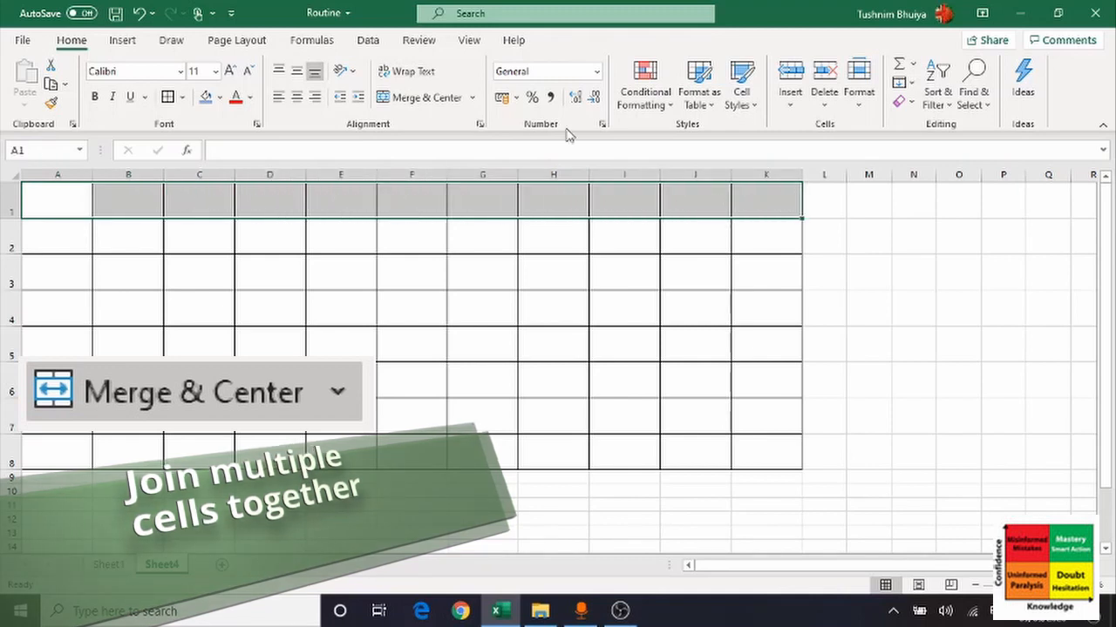
pyautogui.click(417, 99)
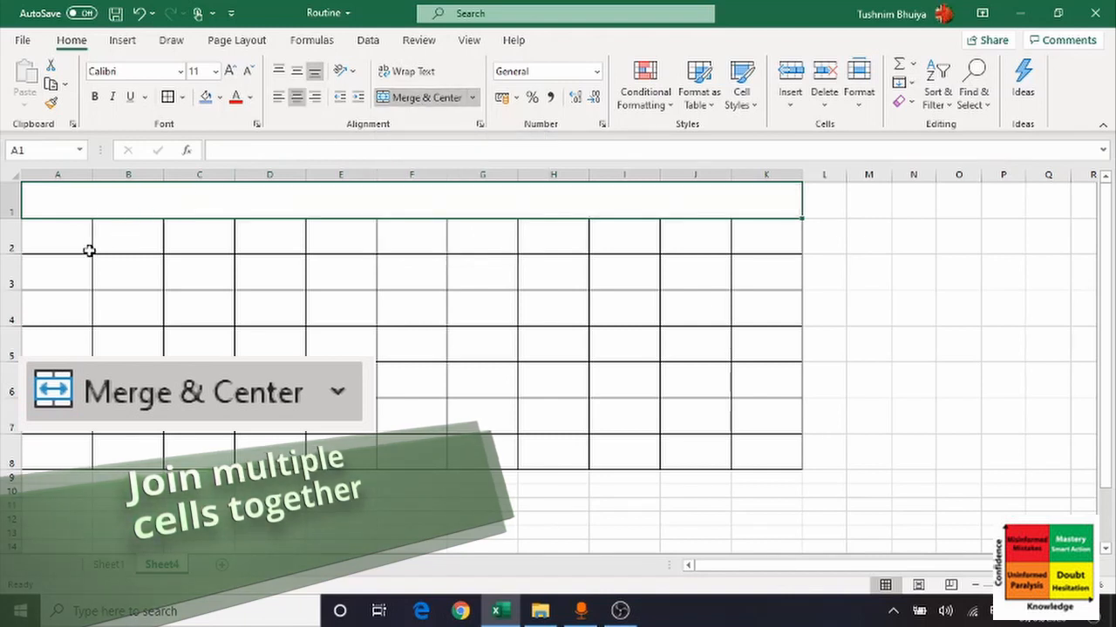
pyautogui.click(58, 247)
pyautogui.click(66, 201)
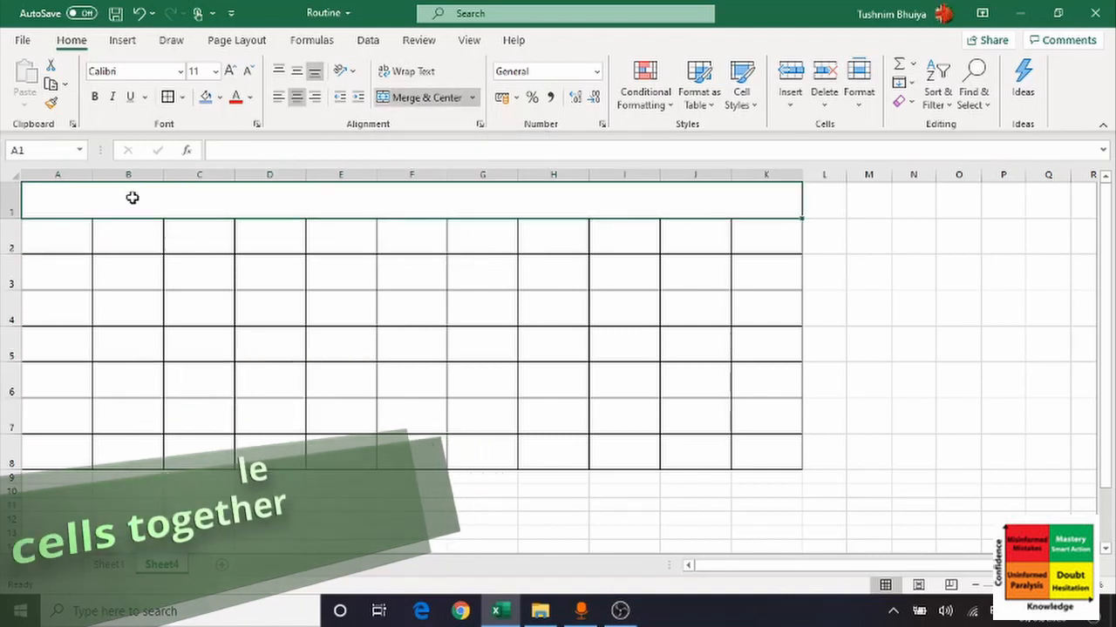
pyautogui.click(180, 236)
pyautogui.click(178, 207)
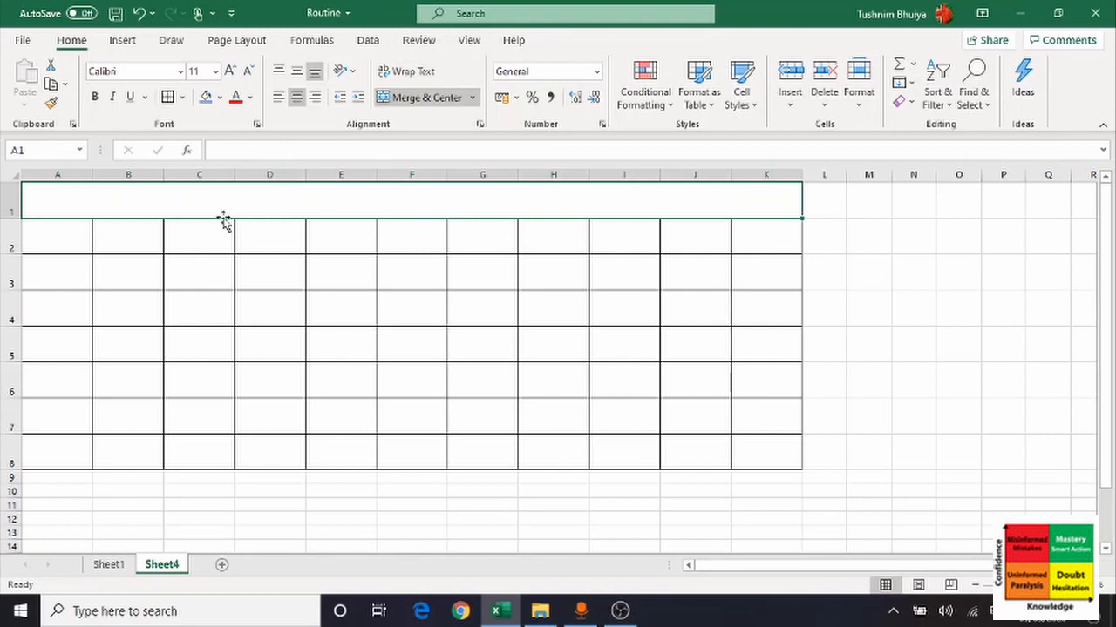
# - Unmerge the title cell in row 1 back into separate cells
pyautogui.click(421, 99)
pyautogui.click(132, 247)
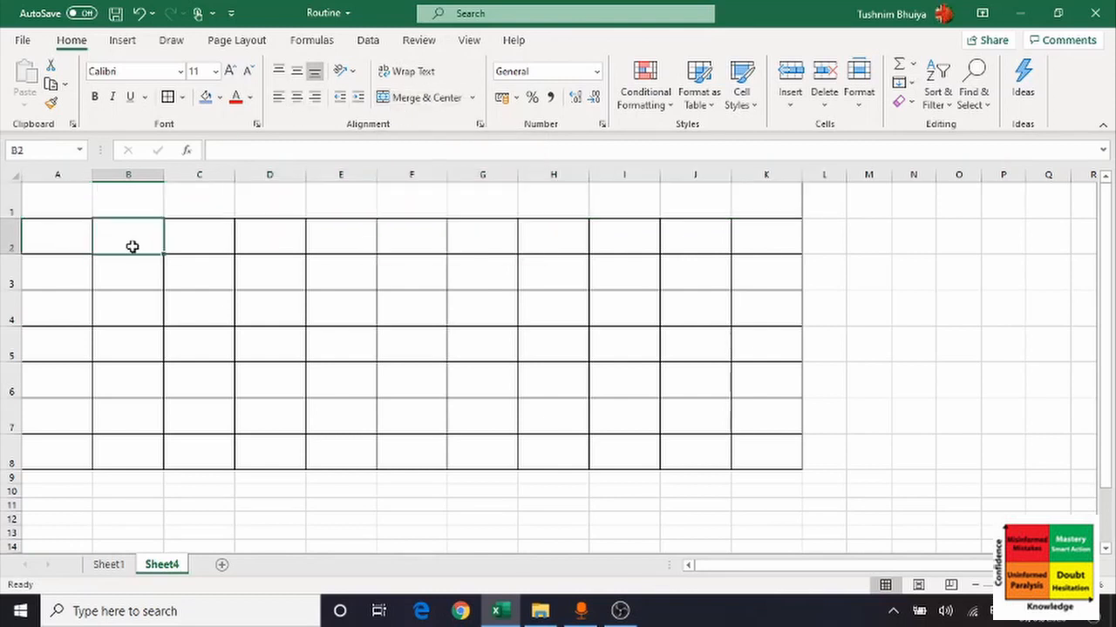
pyautogui.click(102, 204)
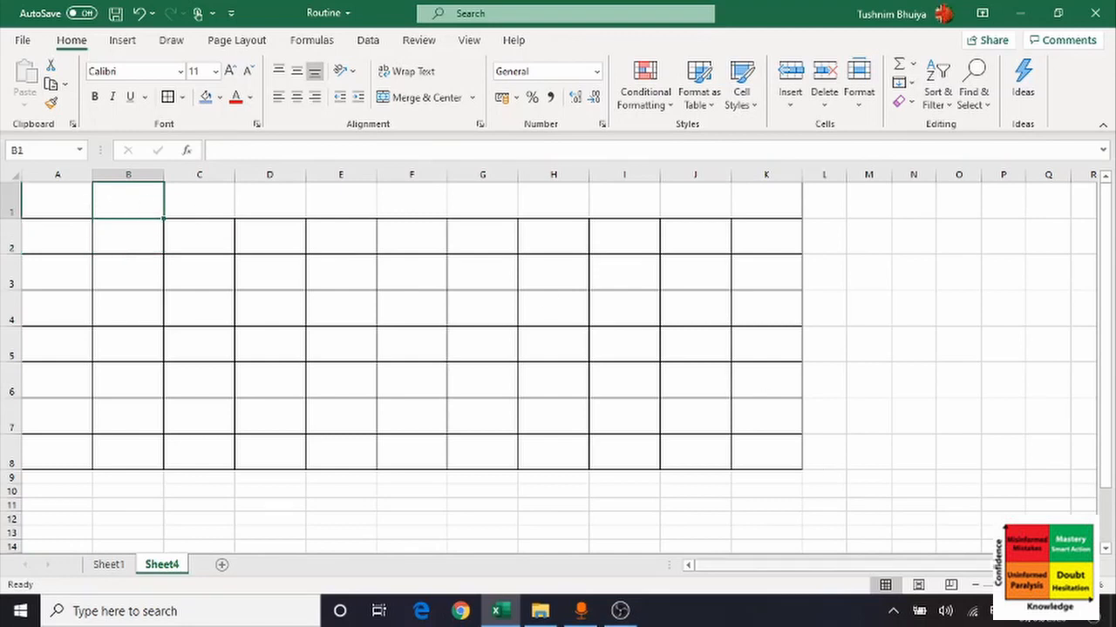
pyautogui.moveTo(1017, 585); pyautogui.dragTo(1024, 584)
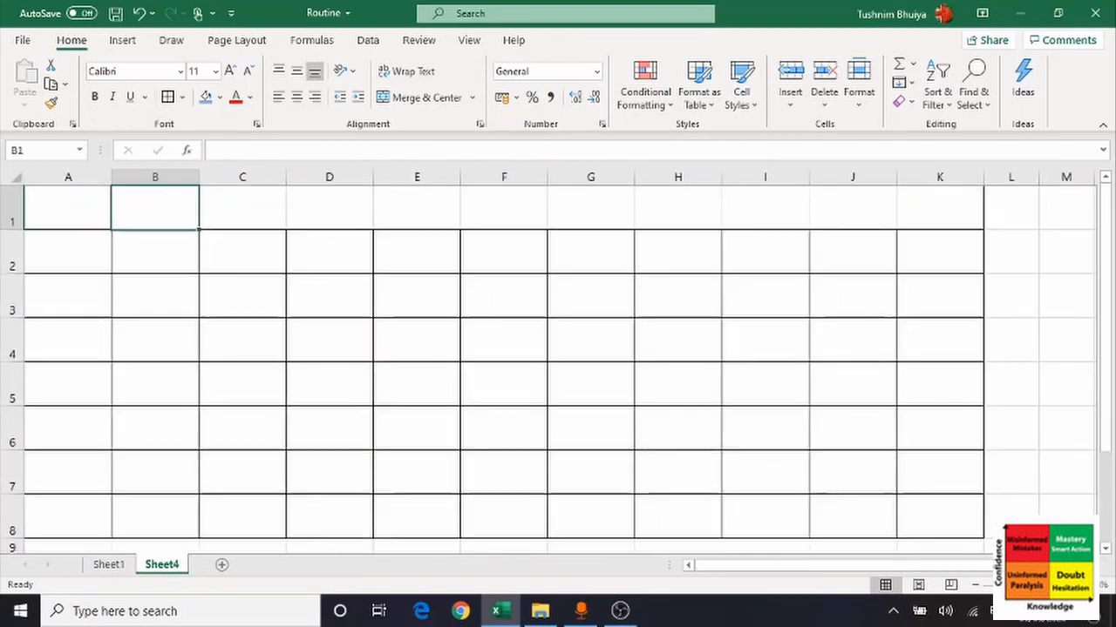
pyautogui.click(105, 282)
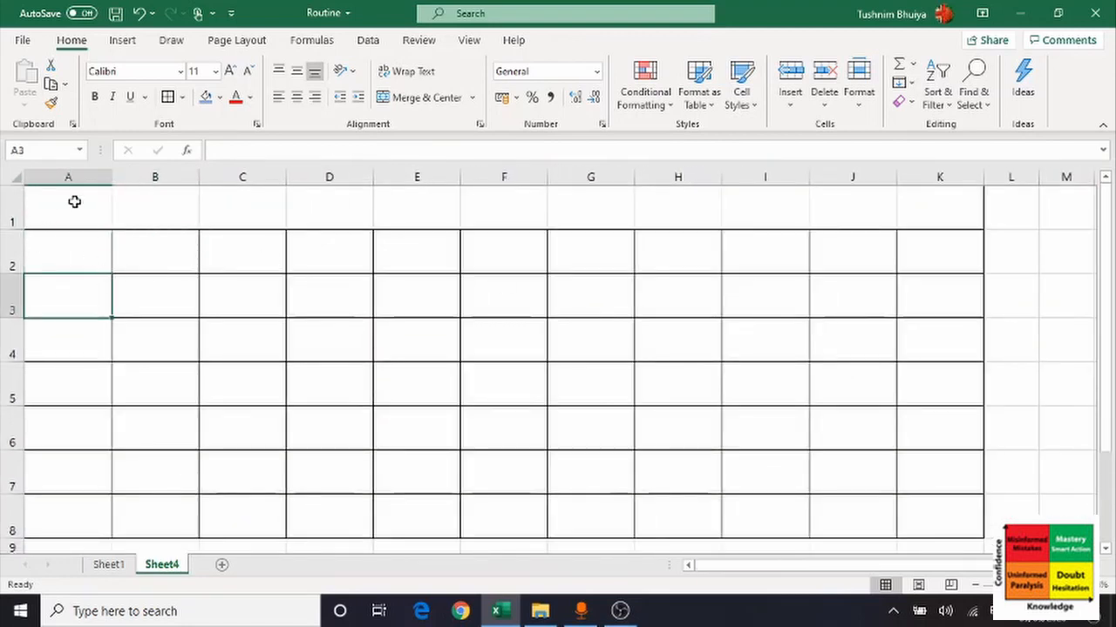
# - Compare with the title row on Sheet1, and merge and center cells A1:K1 on Sheet4 again
pyautogui.click(125, 565)
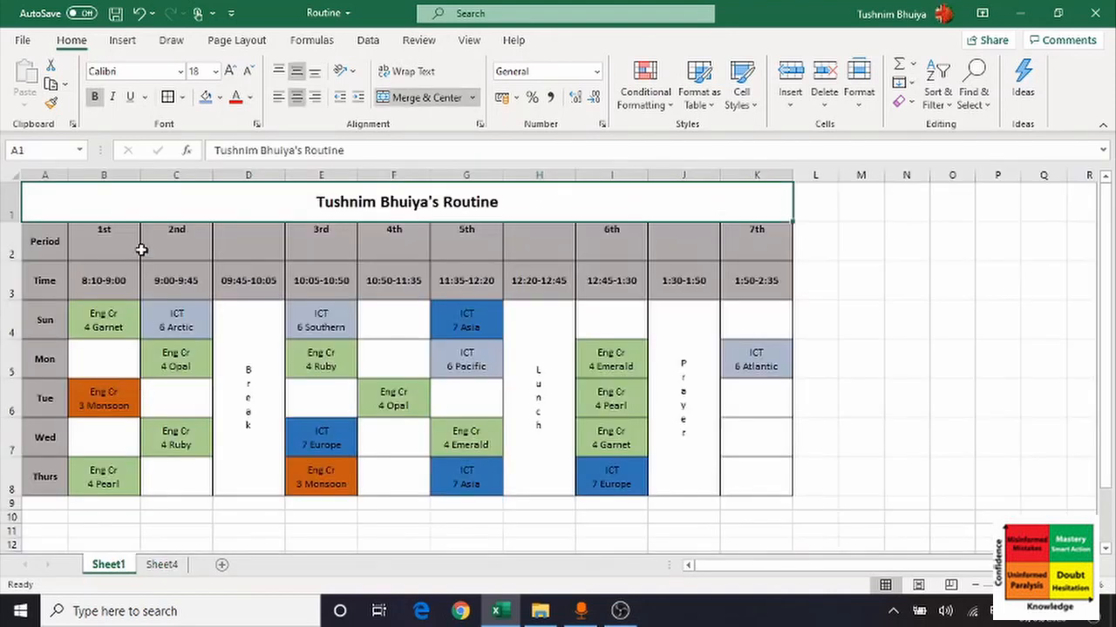
pyautogui.click(161, 564)
pyautogui.click(78, 199)
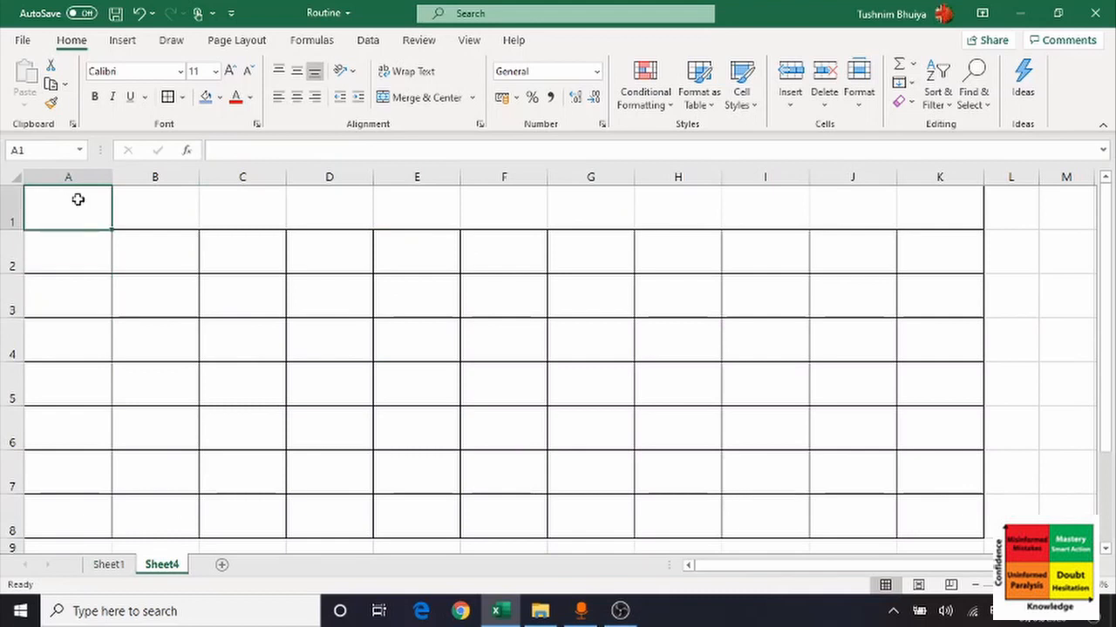
pyautogui.moveTo(78, 199); pyautogui.dragTo(925, 222)
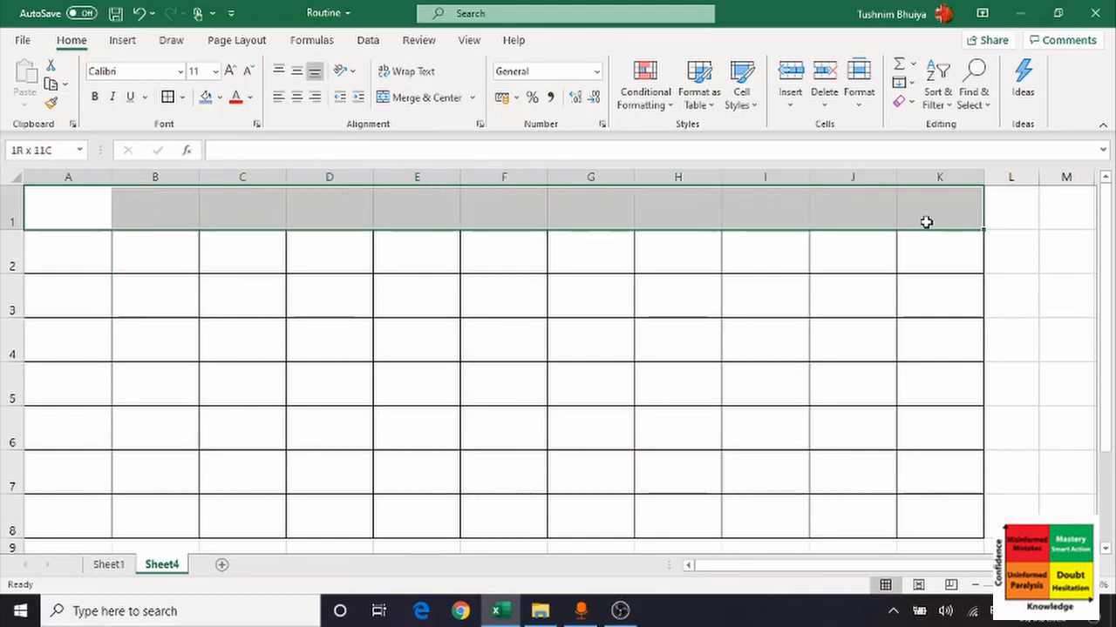
pyautogui.click(427, 98)
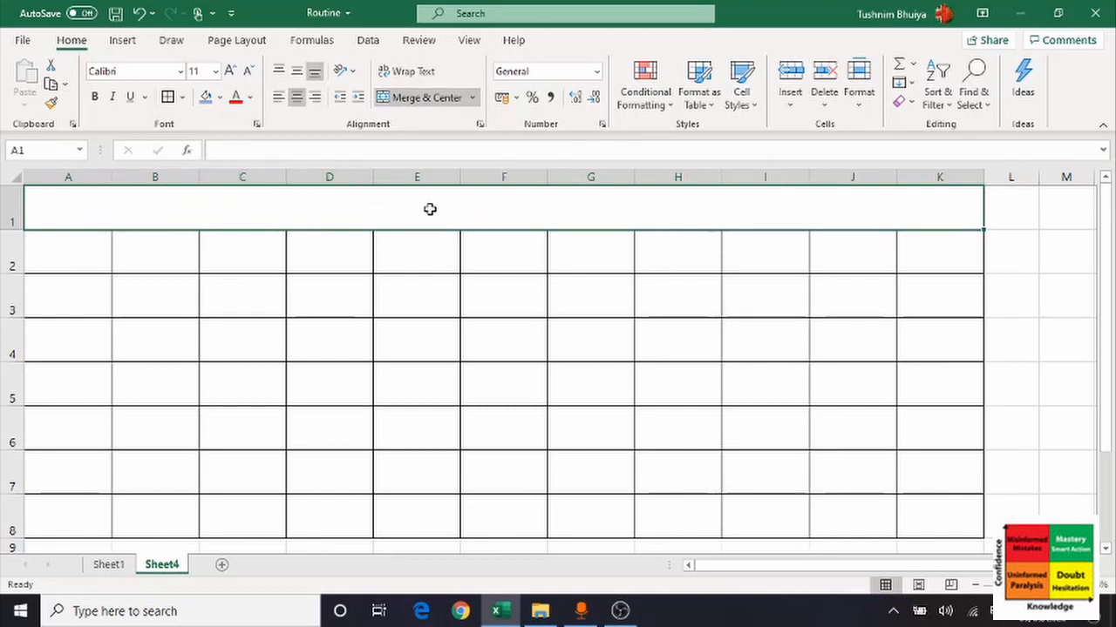
# - Enter a routine title with the owner's first name in the merged title cell of row 1
pyautogui.write('Tushn')
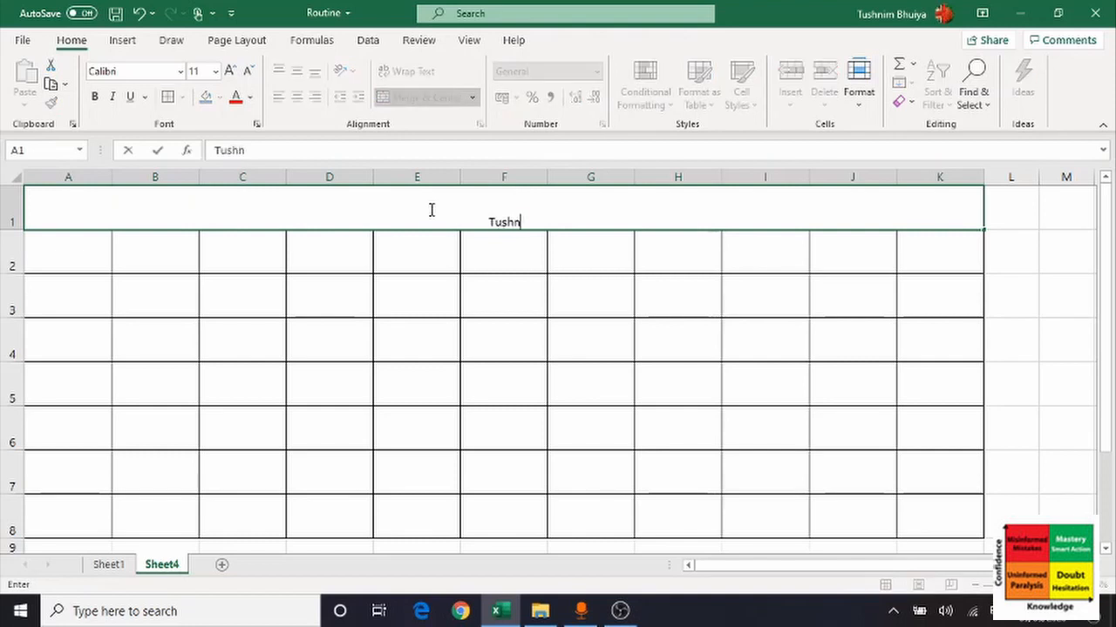
pyautogui.write("im's R")
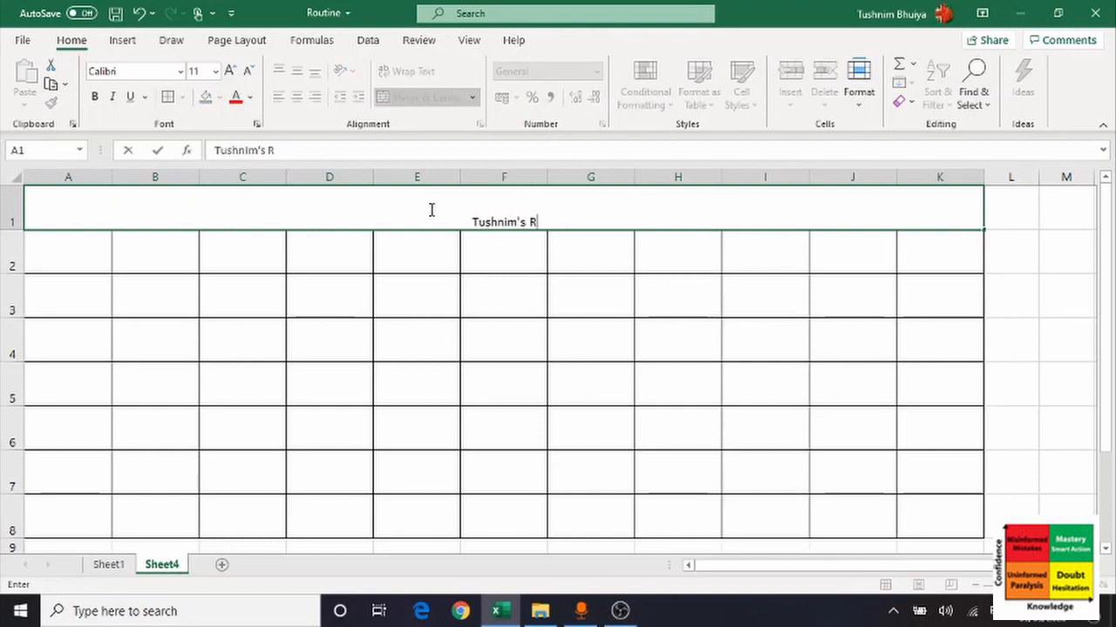
pyautogui.write('outine')
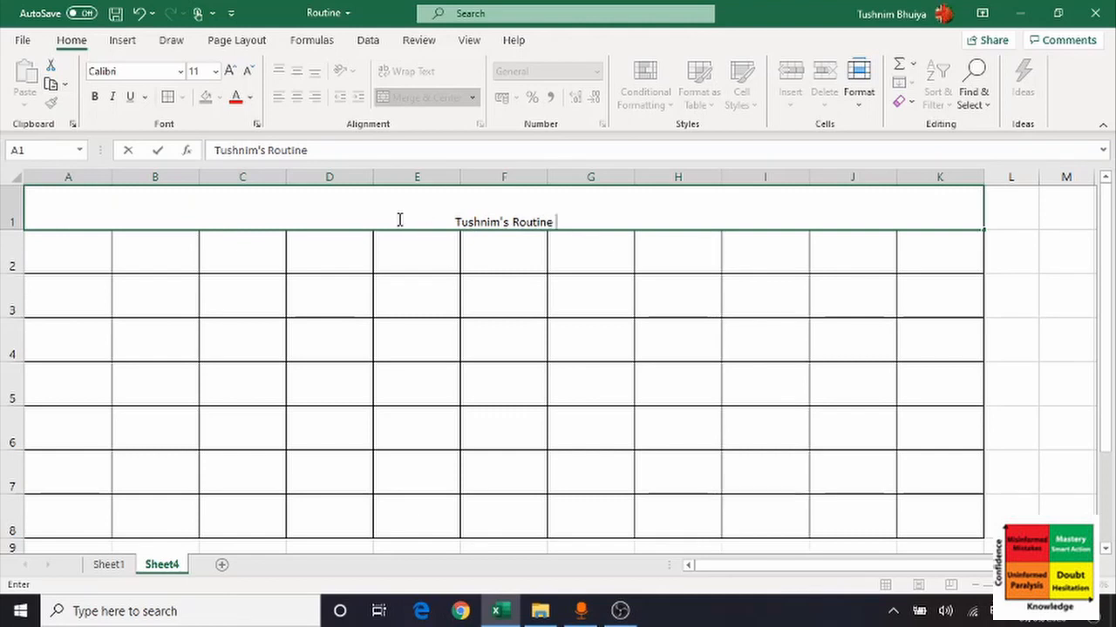
pyautogui.click(59, 252)
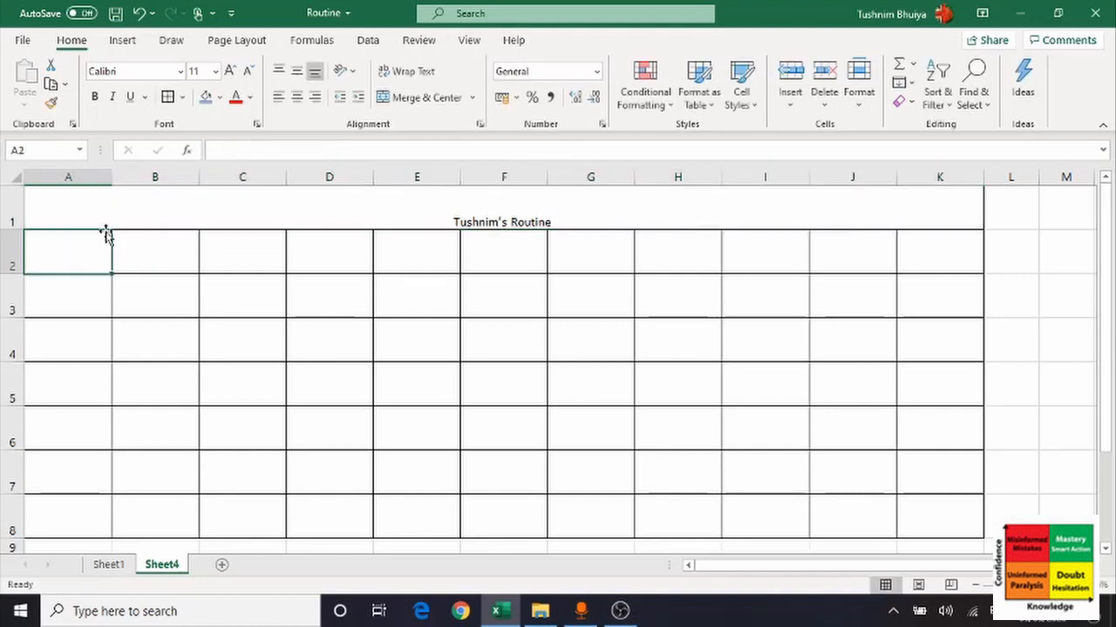
pyautogui.click(127, 222)
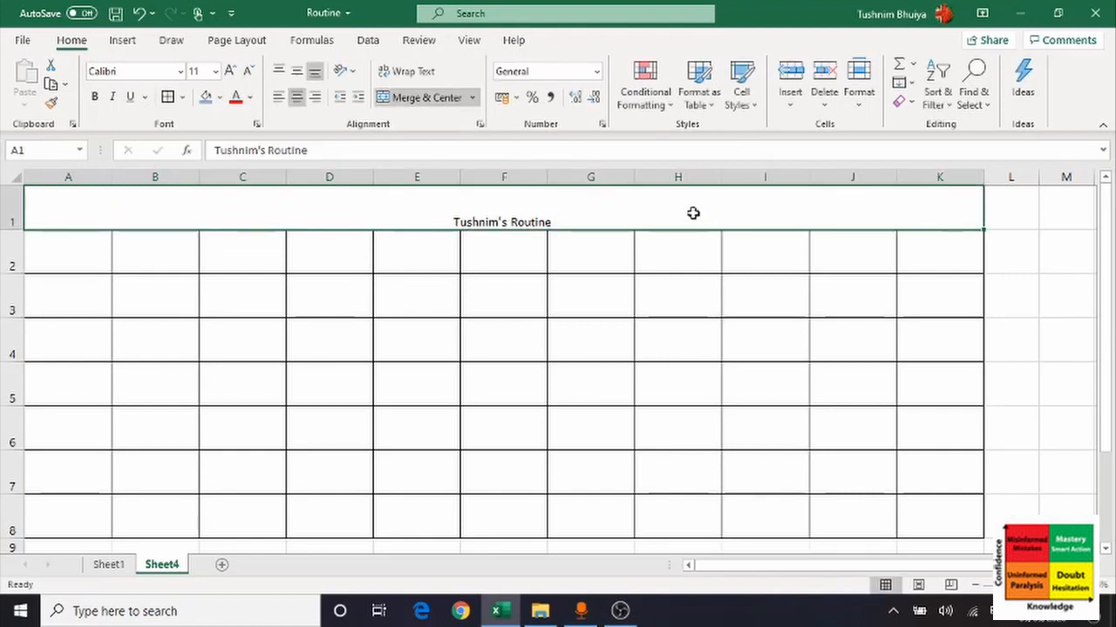
# - Enter the row labels Period in A2 and Time in A3
pyautogui.click(79, 246)
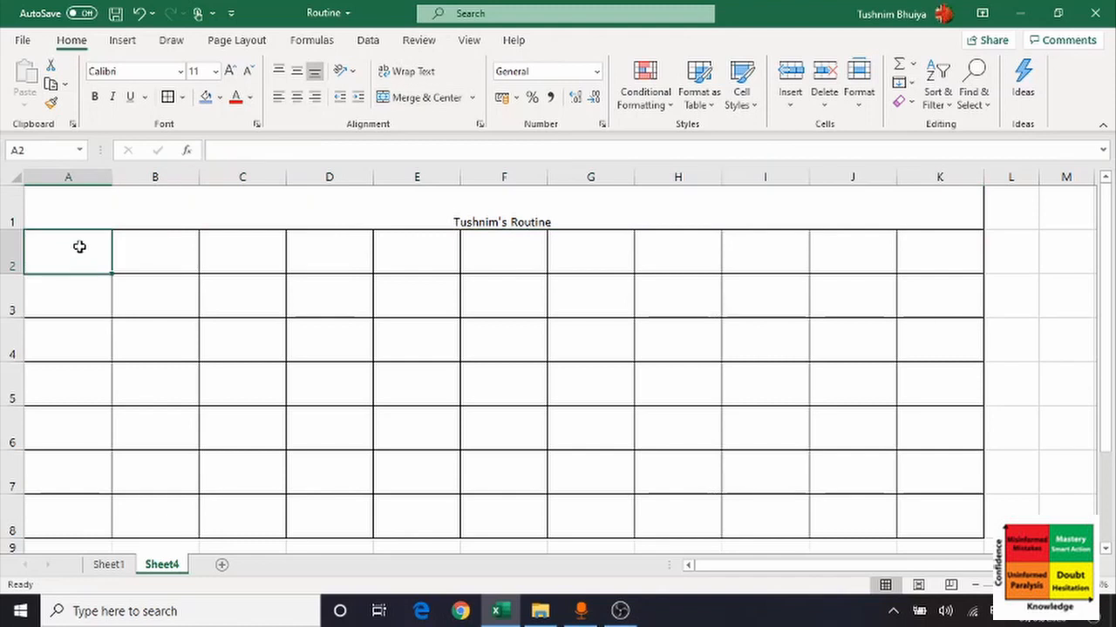
pyautogui.write('Perio')
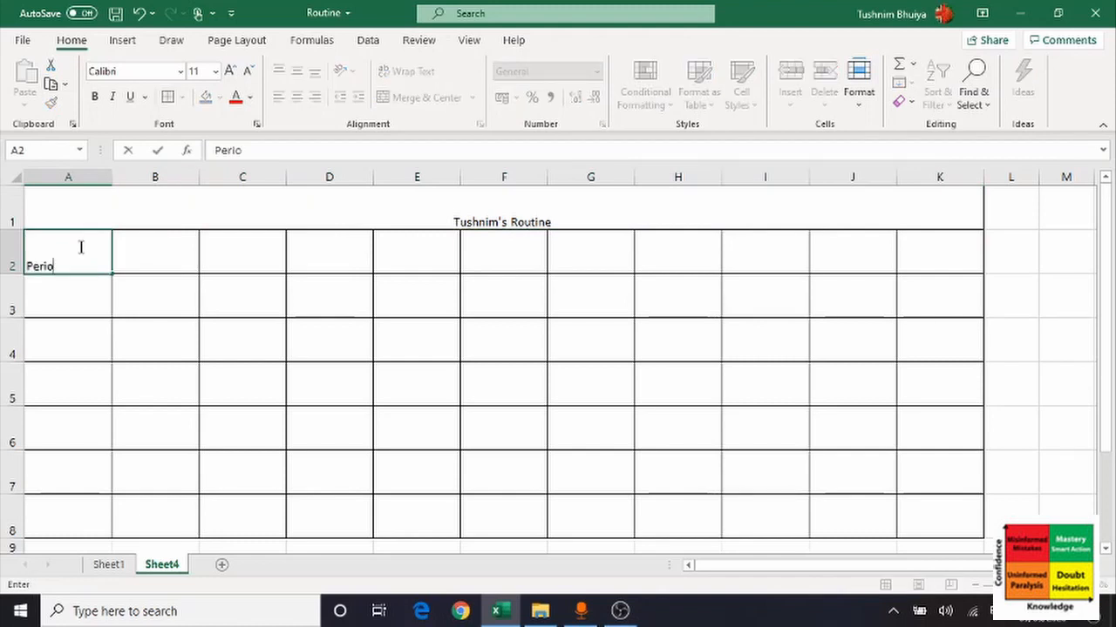
pyautogui.write('d')
pyautogui.press('Return')
pyautogui.write('Day')
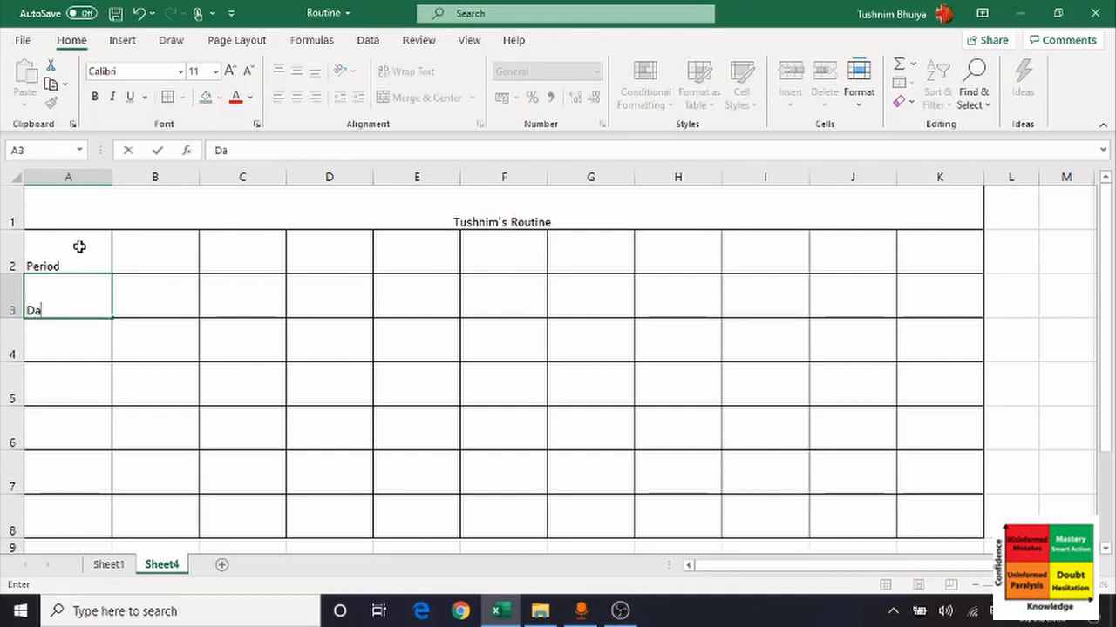
pyautogui.press('BackSpace')
pyautogui.press('BackSpace')
pyautogui.press('BackSpace')
pyautogui.write('Time')
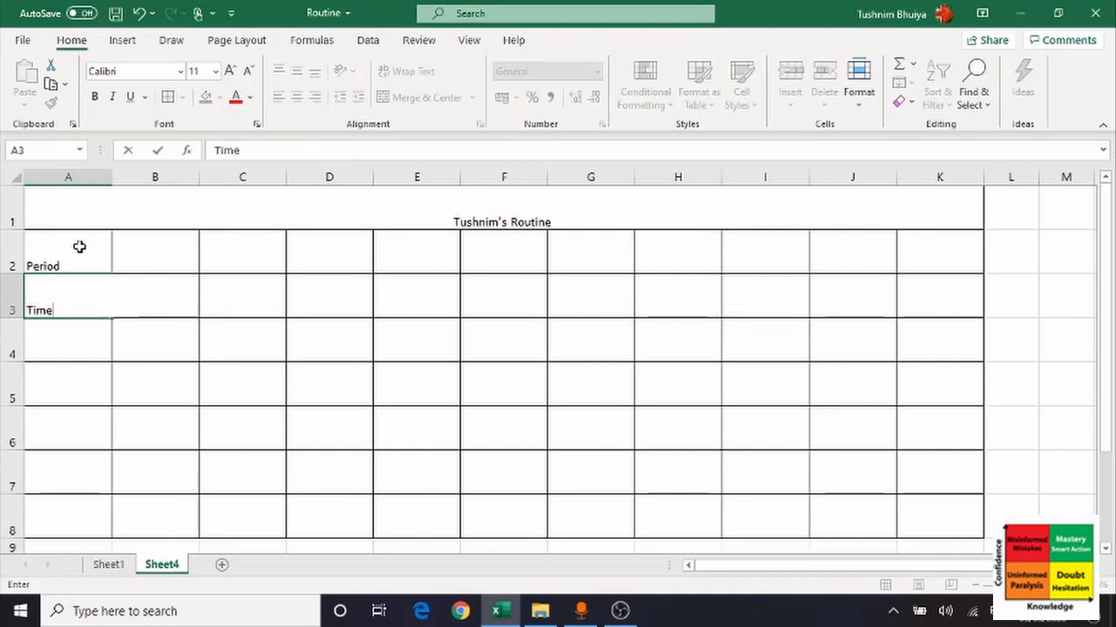
pyautogui.press('Return')
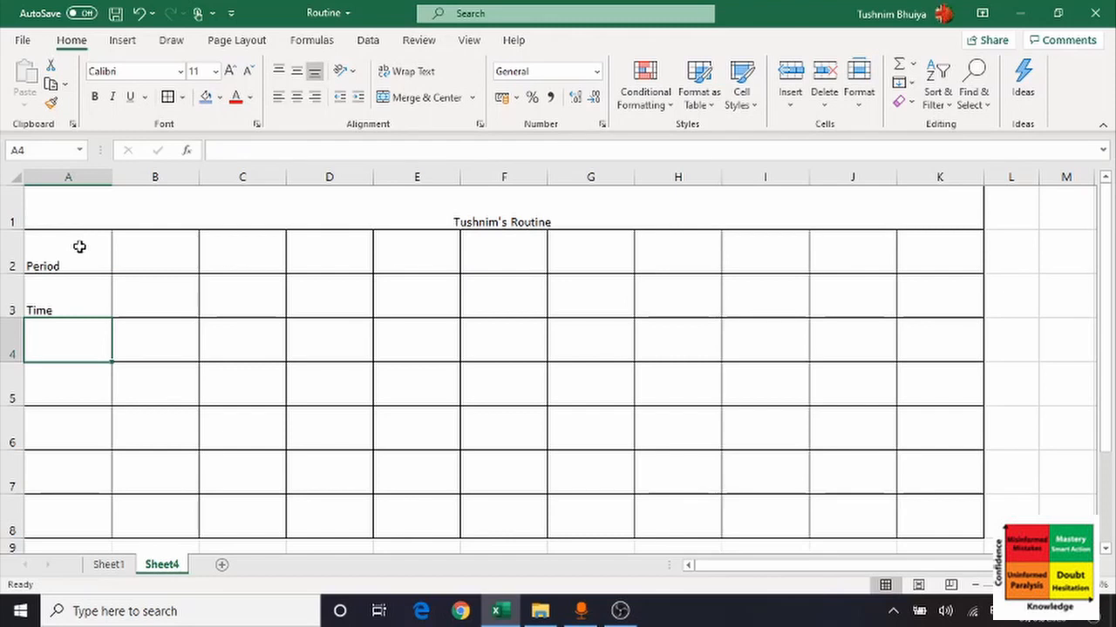
pyautogui.write('Mon')
pyautogui.press('BackSpace')
pyautogui.press('BackSpace')
pyautogui.press('BackSpace')
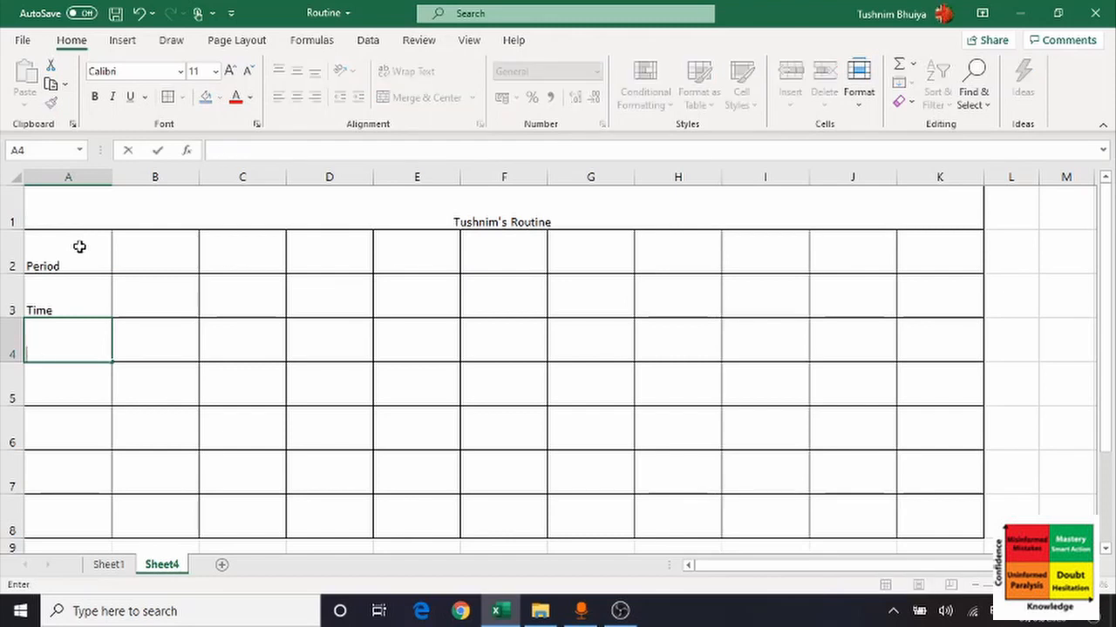
# - Enter the weekday labels Sun, Mon, Tue, Wed and Thurs down cells A4 to A8
pyautogui.write('Sun')
pyautogui.press('Return')
pyautogui.write('Mo')
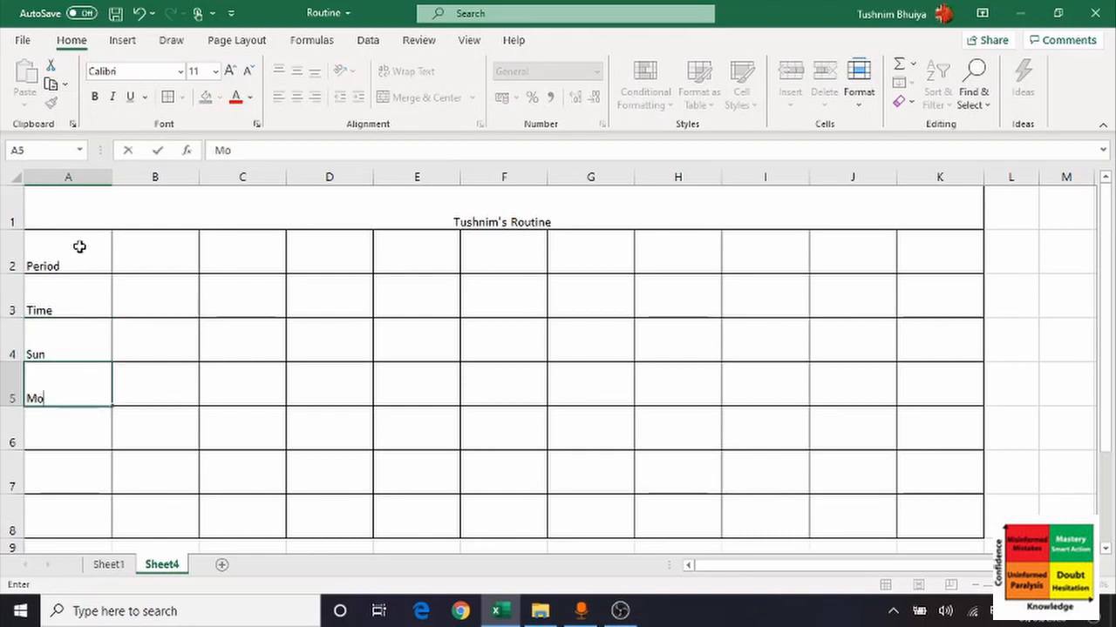
pyautogui.write('n')
pyautogui.press('Return')
pyautogui.write('Tue')
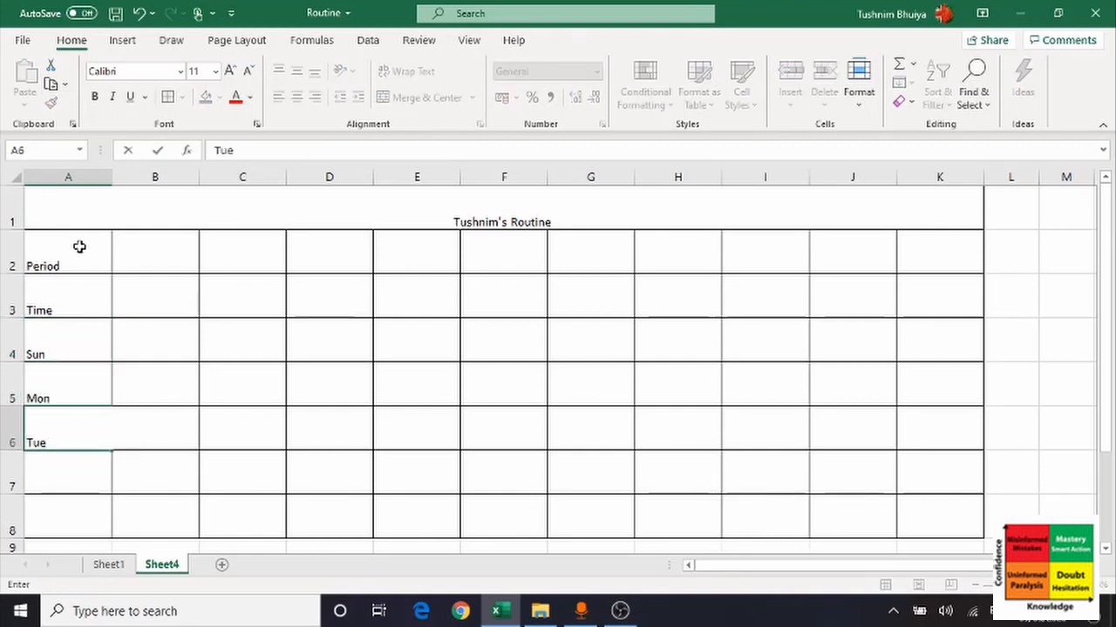
pyautogui.press('Return')
pyautogui.write('Wed')
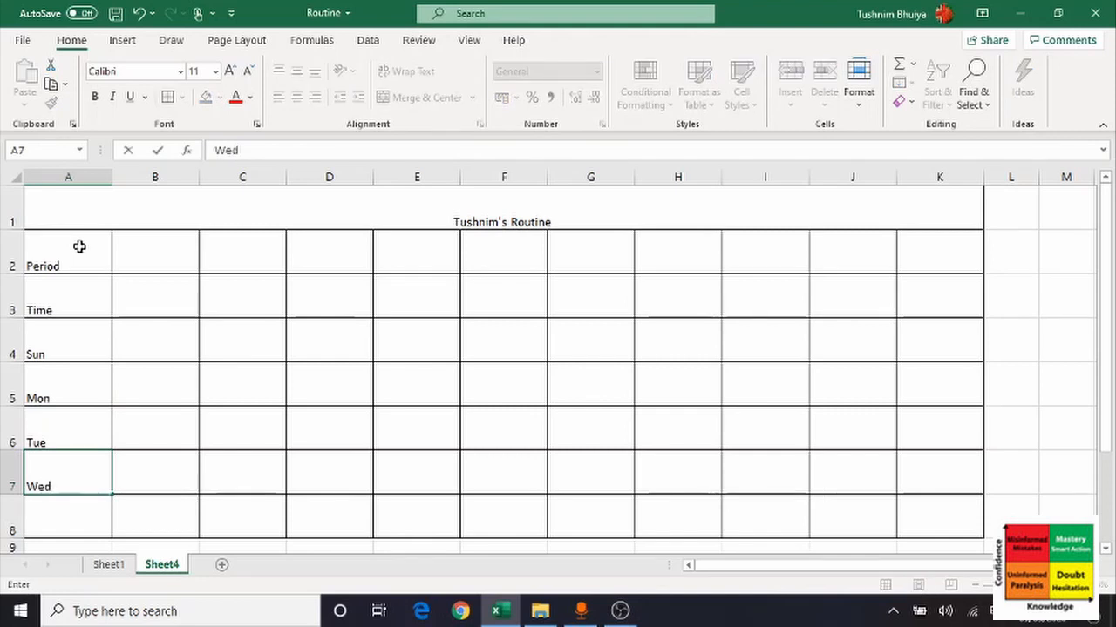
pyautogui.press('Return')
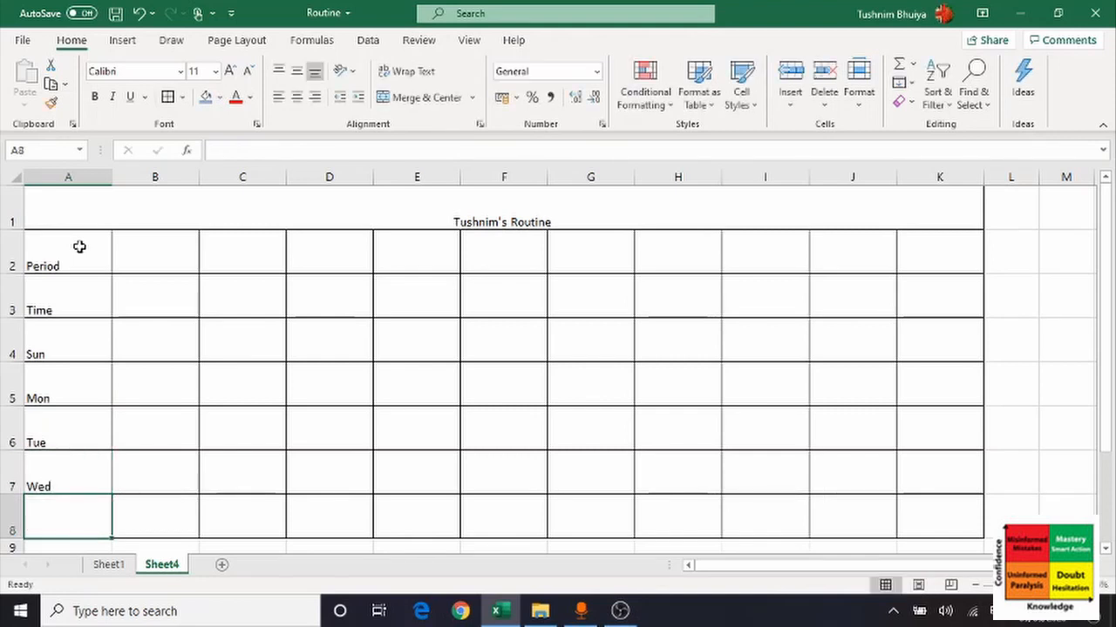
pyautogui.write('Thurs')
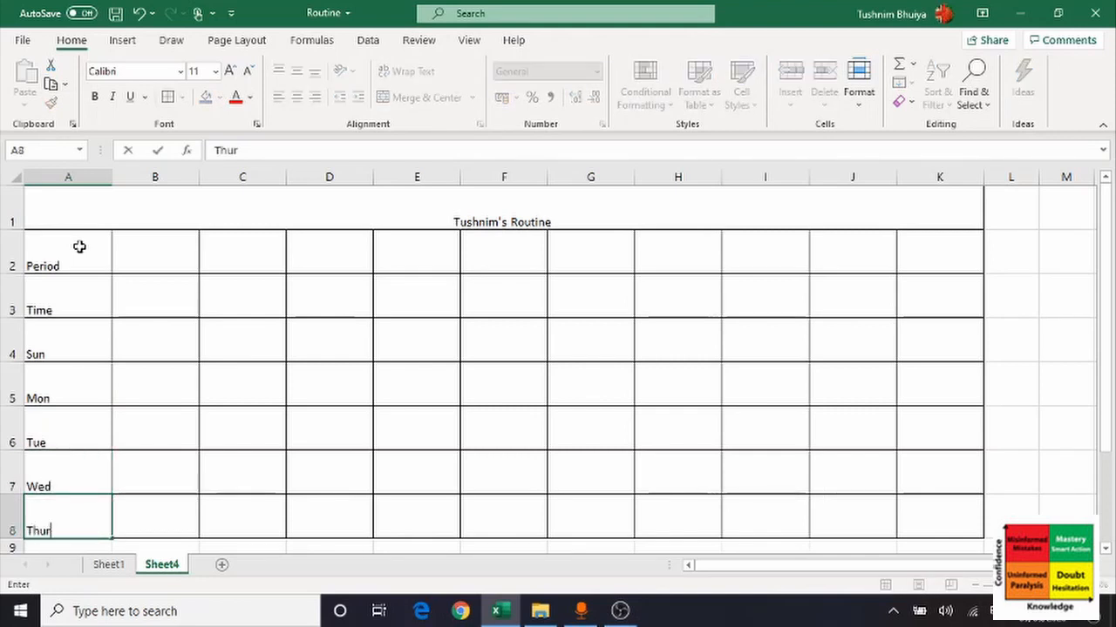
# - Label the periods 1st and 2nd in B2:C2 and 3rd and 4th in E2:F2, leaving D2 blank
pyautogui.click(131, 264)
pyautogui.write('1st')
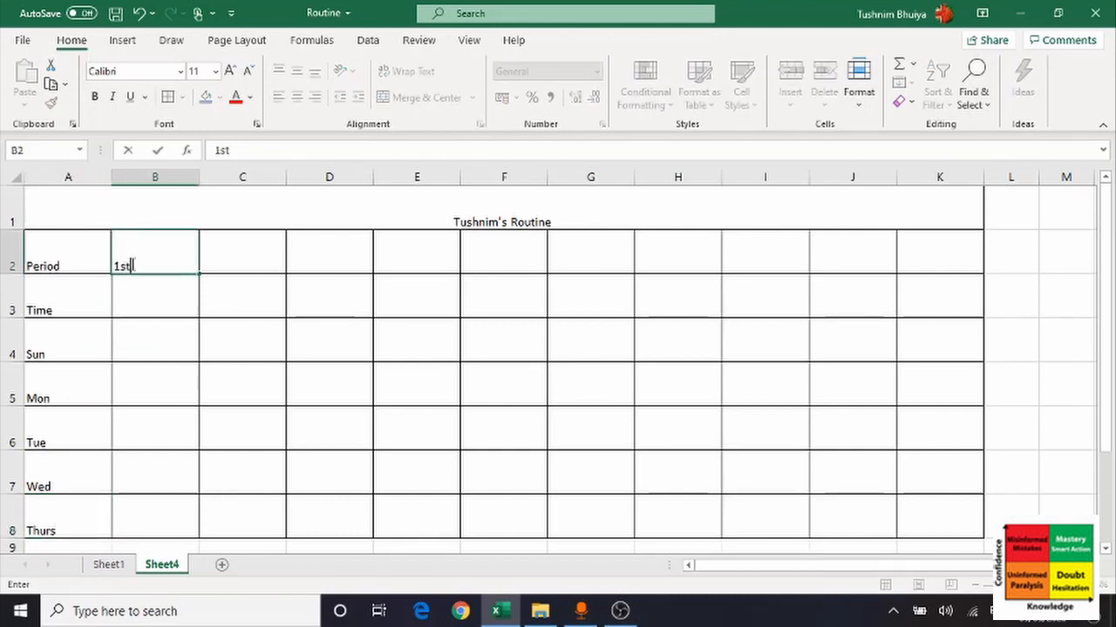
pyautogui.press('Tab')
pyautogui.write('2n3')
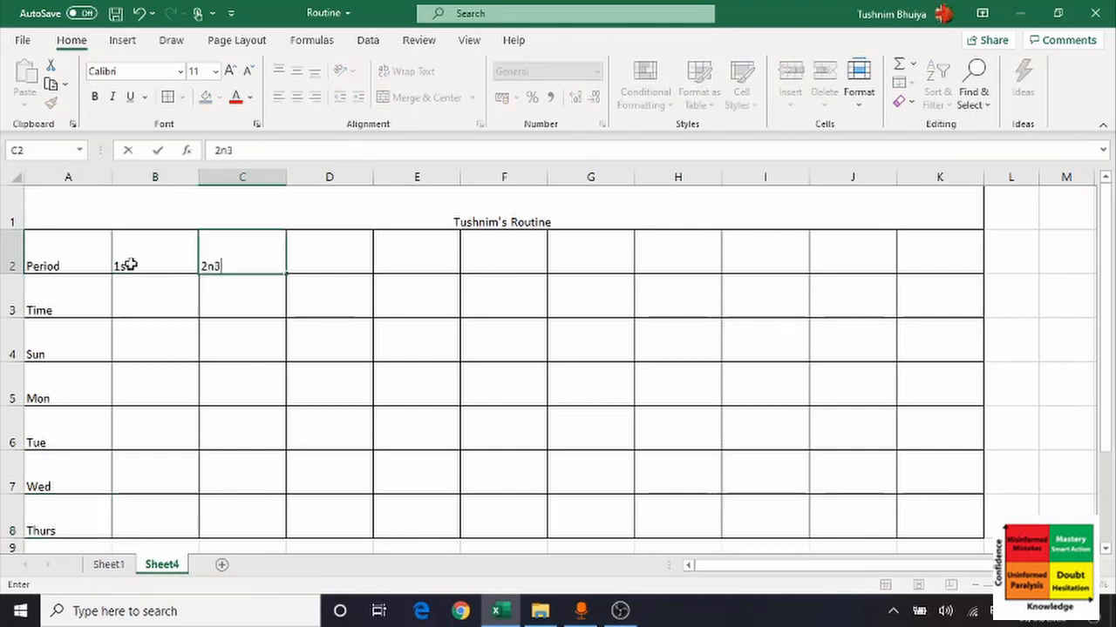
pyautogui.press('BackSpace')
pyautogui.write('d')
pyautogui.press('Tab')
pyautogui.press('Tab')
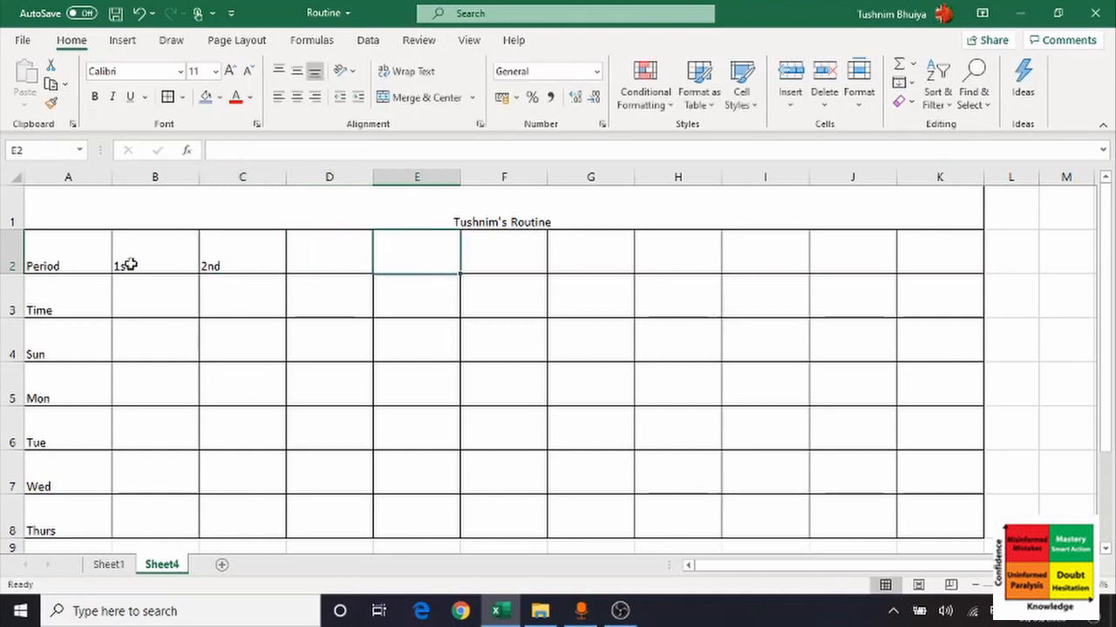
pyautogui.write('3rd')
pyautogui.press('Tab')
pyautogui.write('4th')
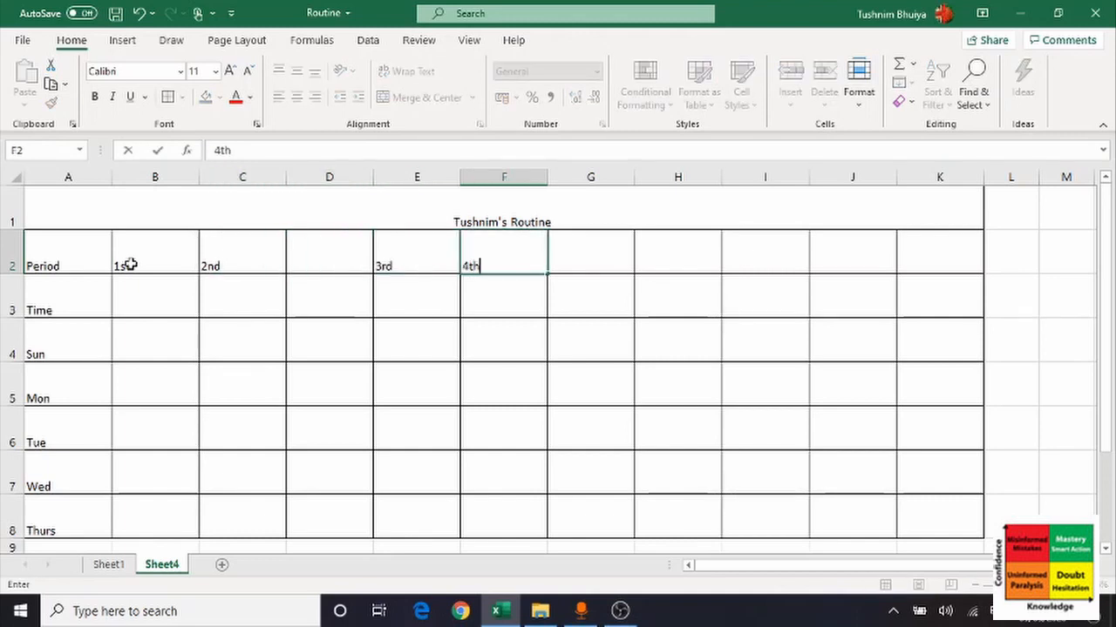
pyautogui.press('Tab')
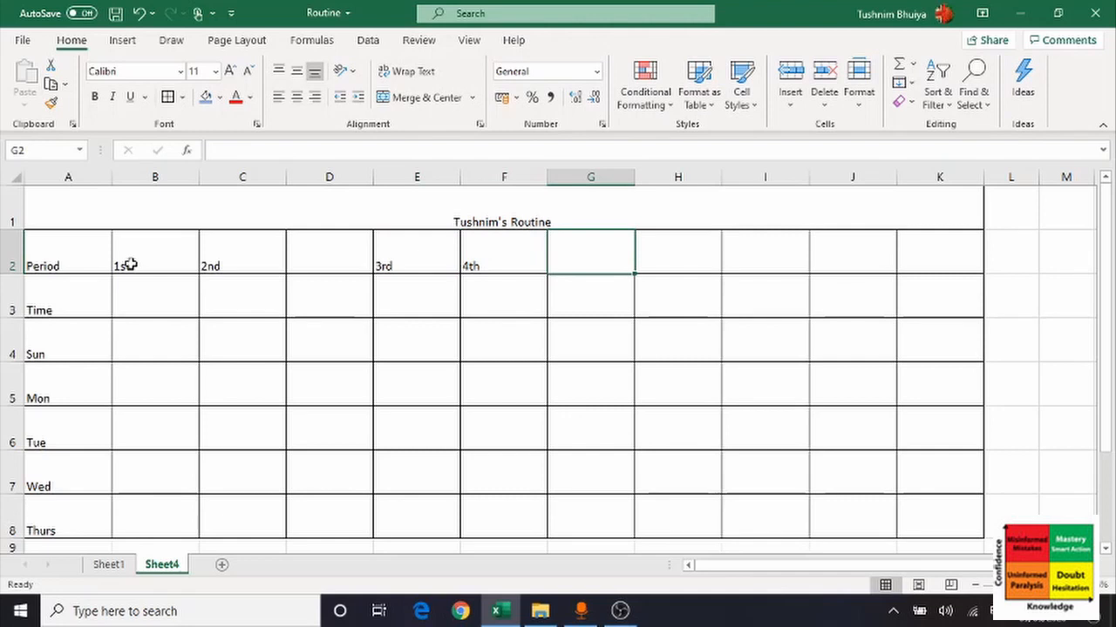
# - Continue the Period row with 5th in G2, 6th in I2 and 7th in K2, leaving H2 and J2 blank
pyautogui.write('5th')
pyautogui.press('Tab')
pyautogui.press('Tab')
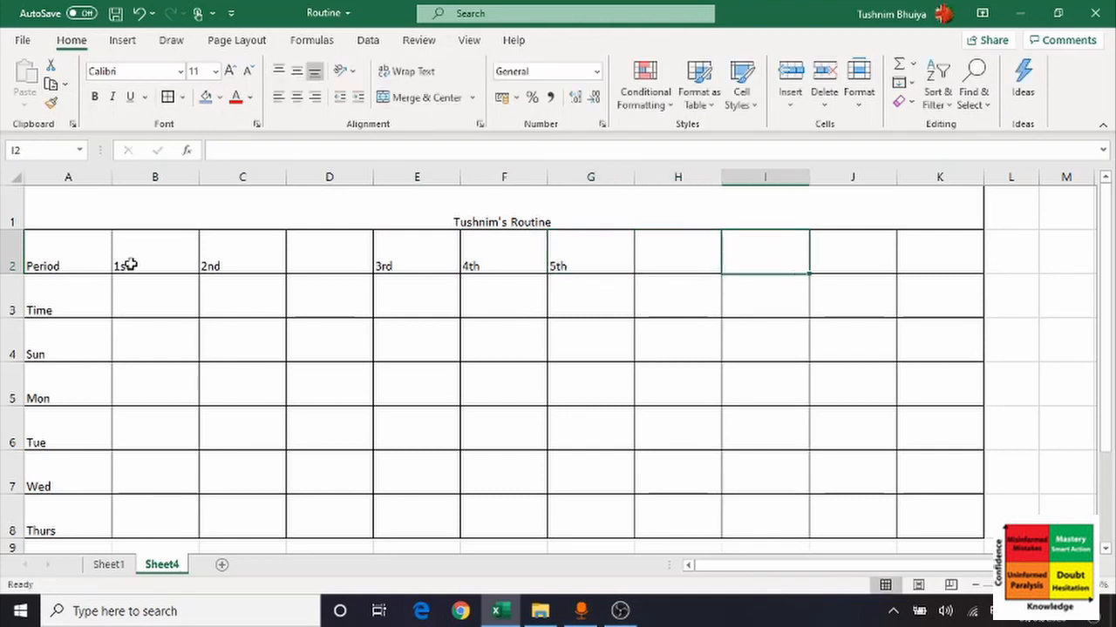
pyautogui.write('6th')
pyautogui.press('Tab')
pyautogui.press('Tab')
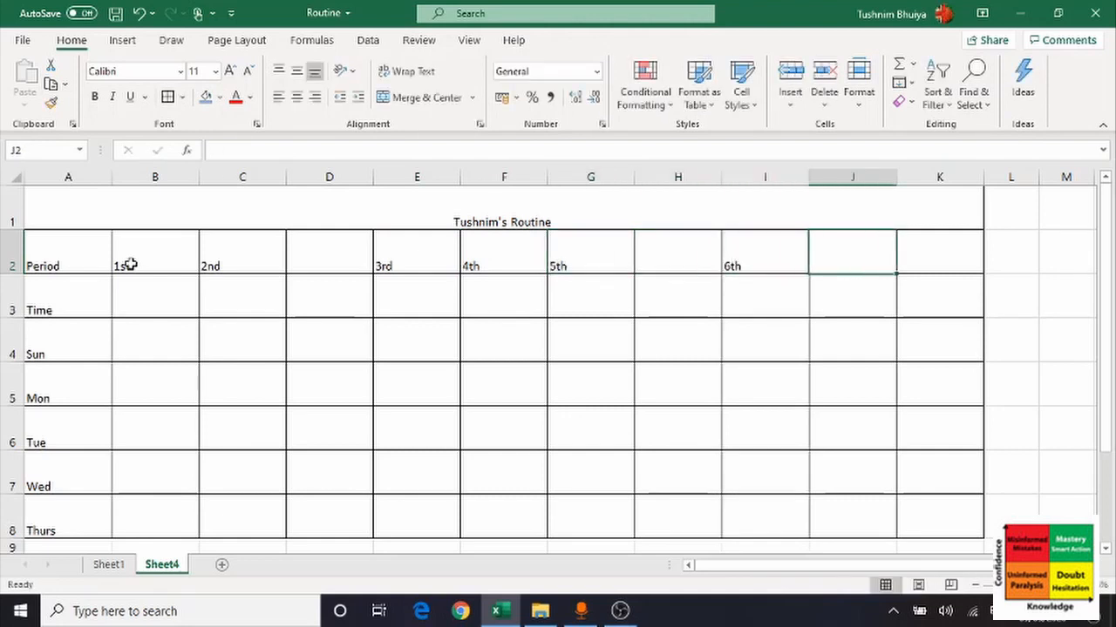
pyautogui.write('7th')
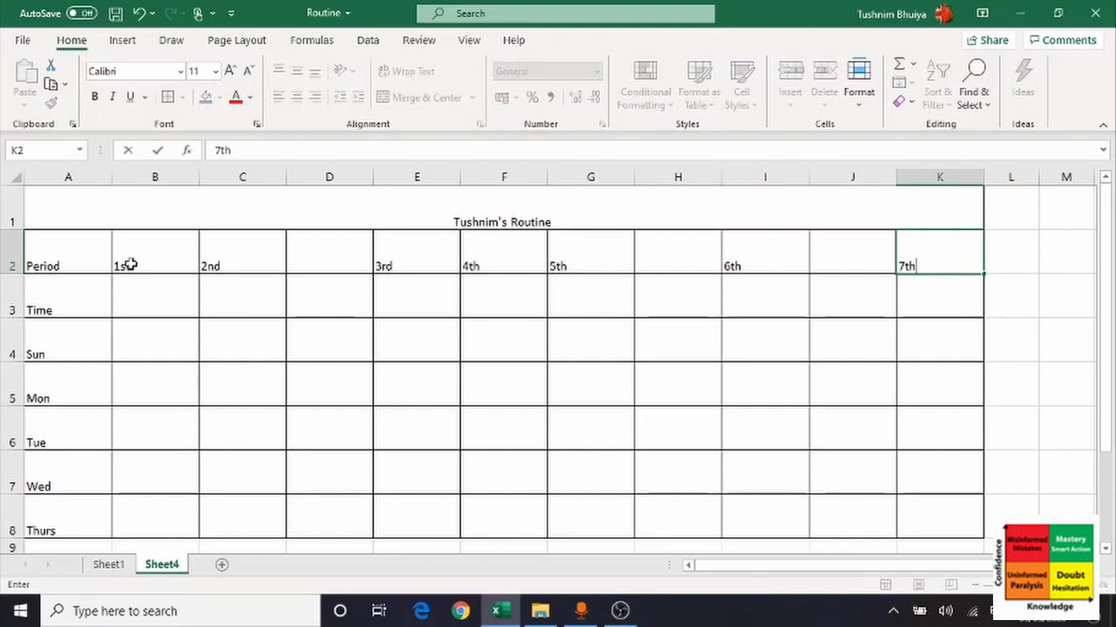
# - Fill in the Time row with 8:10-9:00 in B3 and 9:00-45 in C3
pyautogui.click(137, 291)
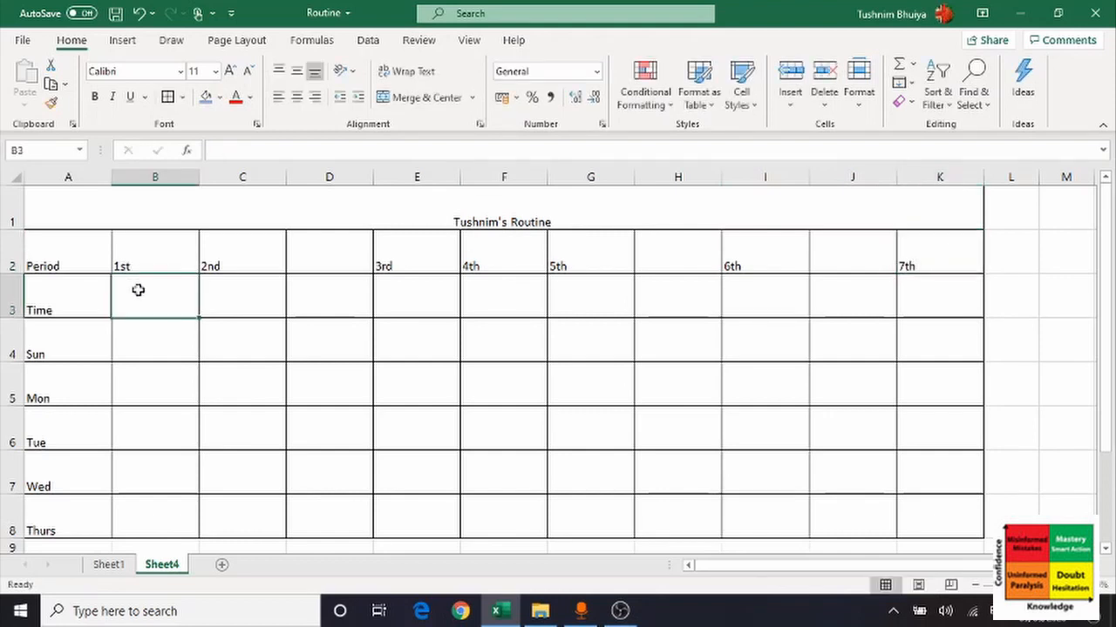
pyautogui.write('8')
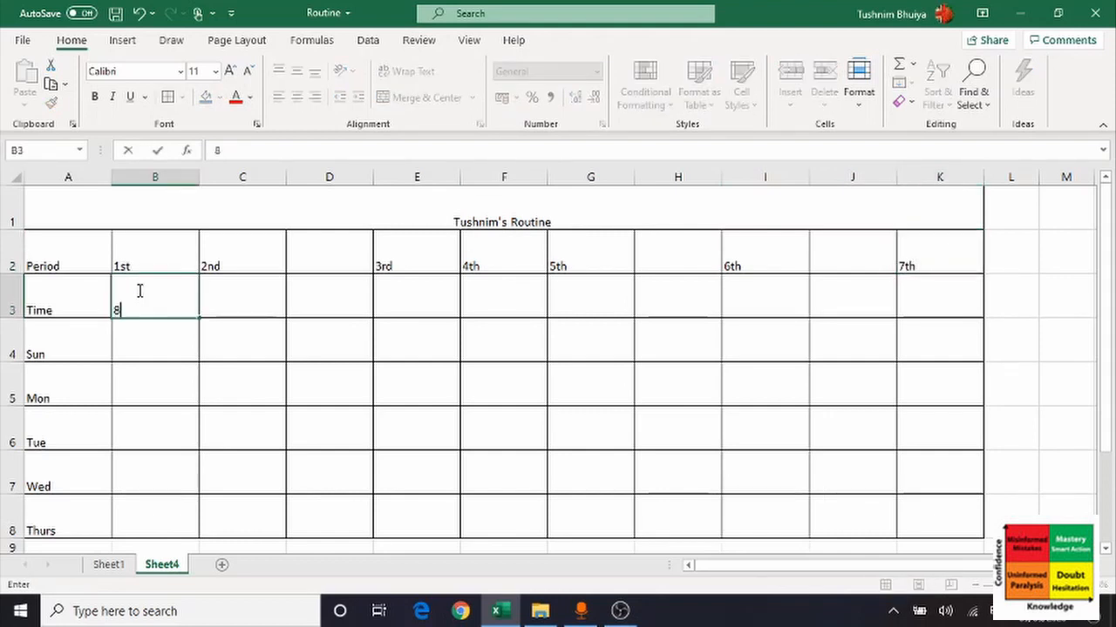
pyautogui.write(':10-')
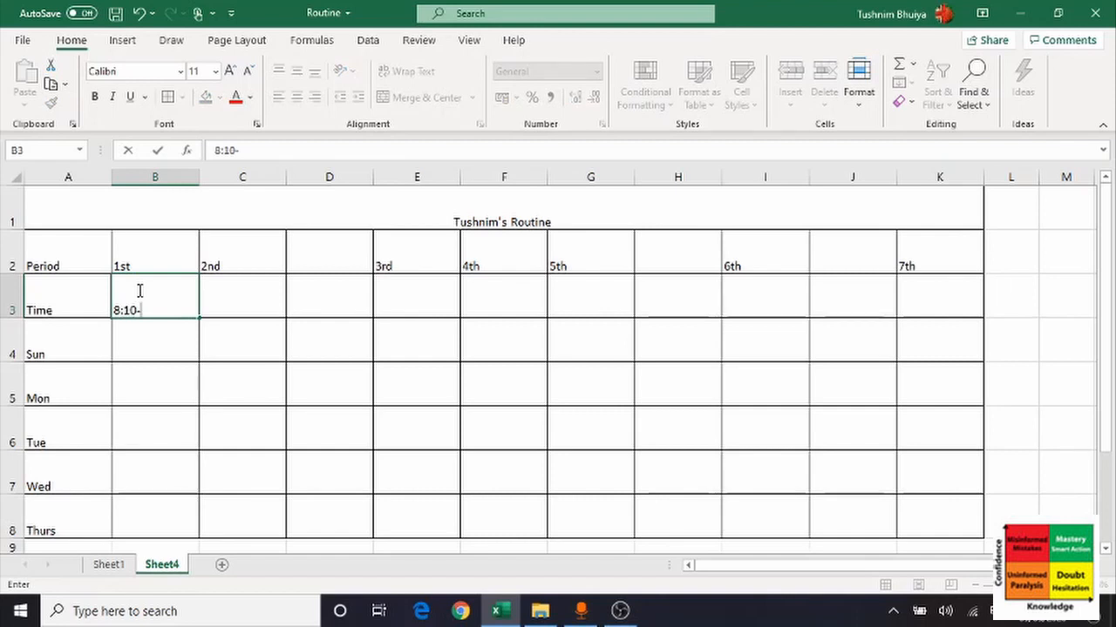
pyautogui.write('9:00')
pyautogui.press('Tab')
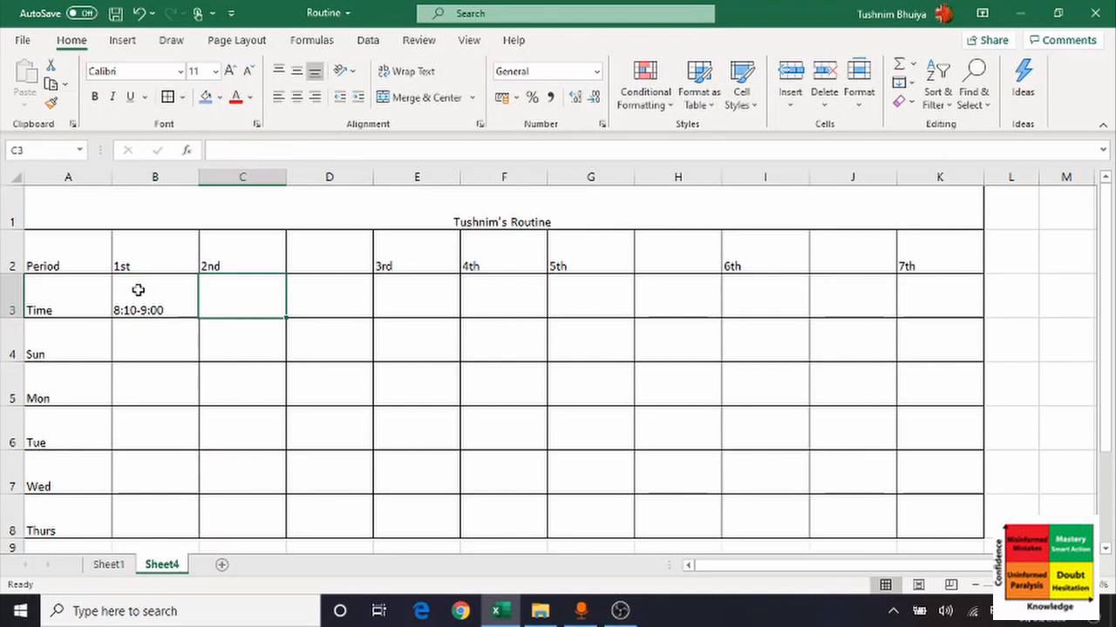
pyautogui.write('9:00')
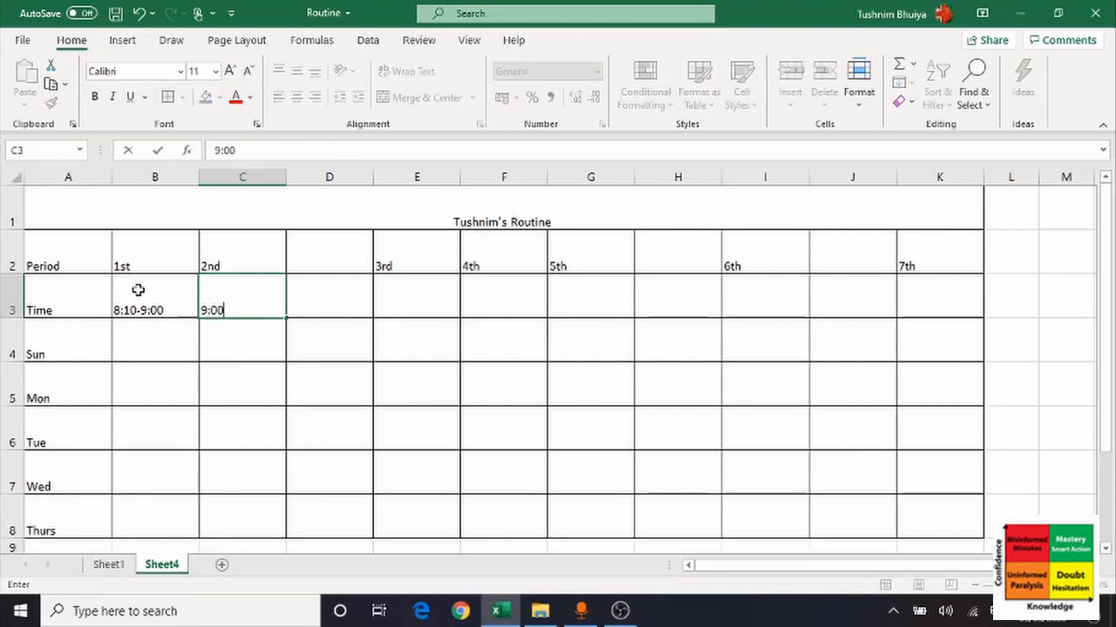
pyautogui.write('-4')
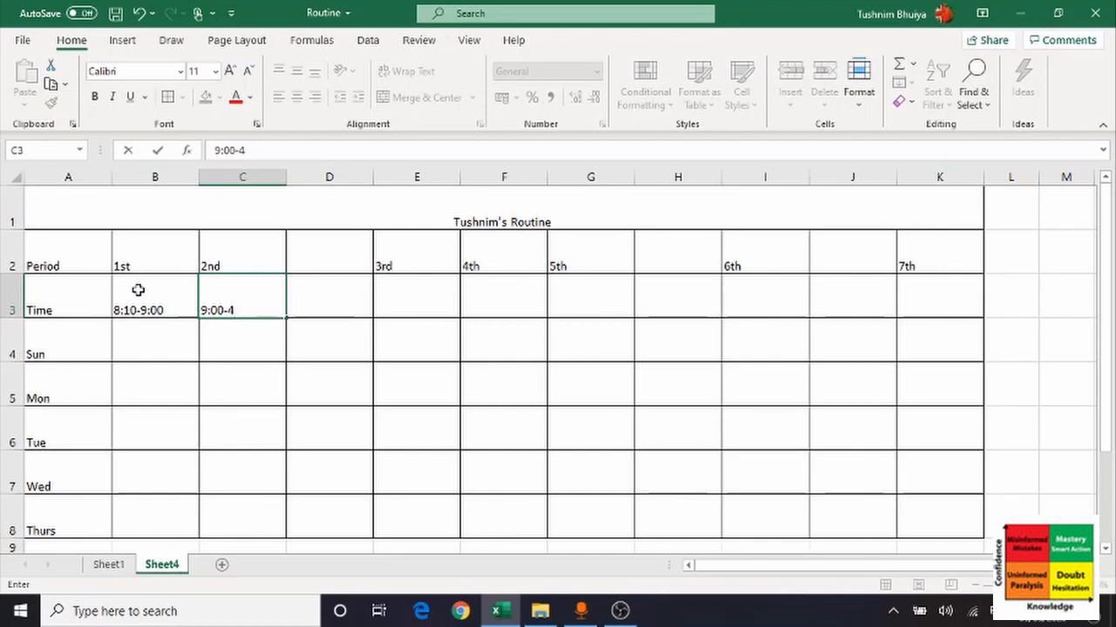
pyautogui.write('5')
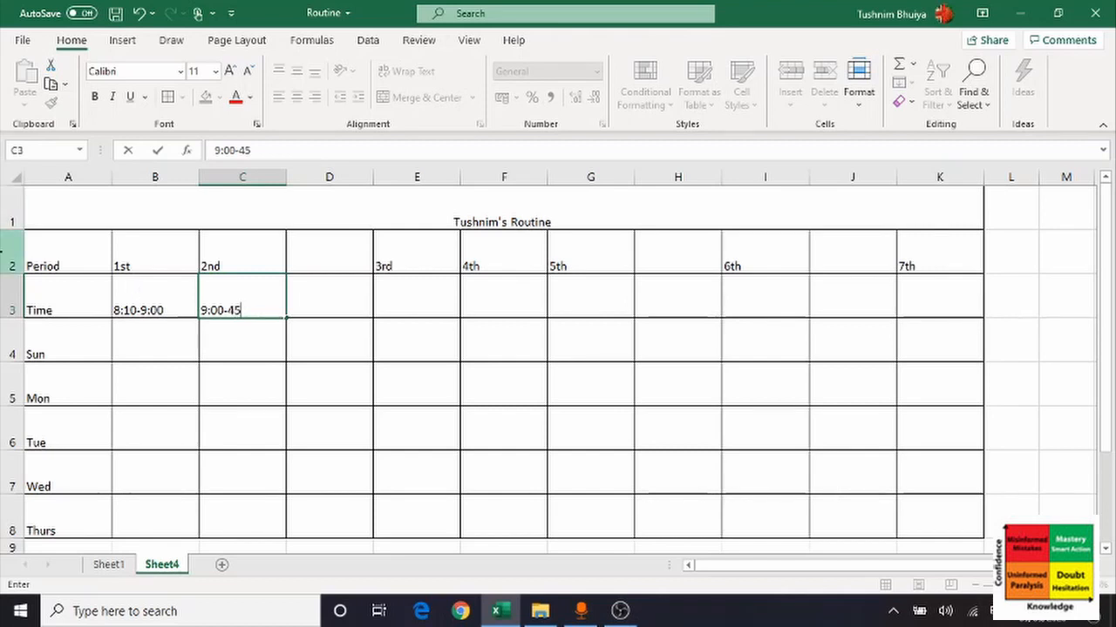
# - Align the labels in A2:A8 to the middle vertically and center them horizontally
pyautogui.click(50, 254)
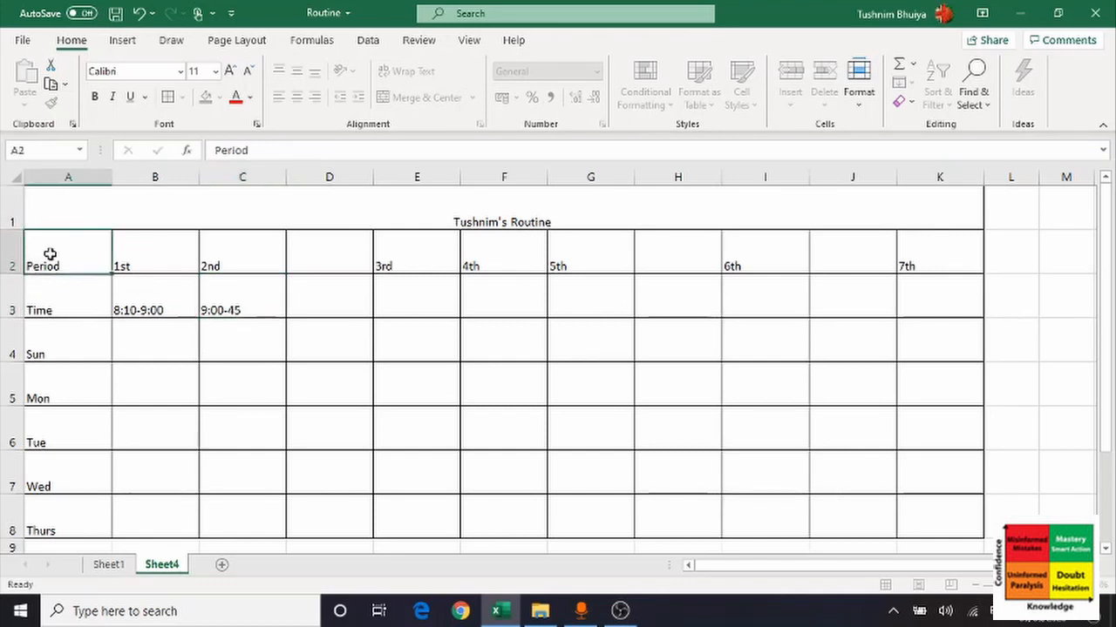
pyautogui.moveTo(50, 253); pyautogui.dragTo(58, 513)
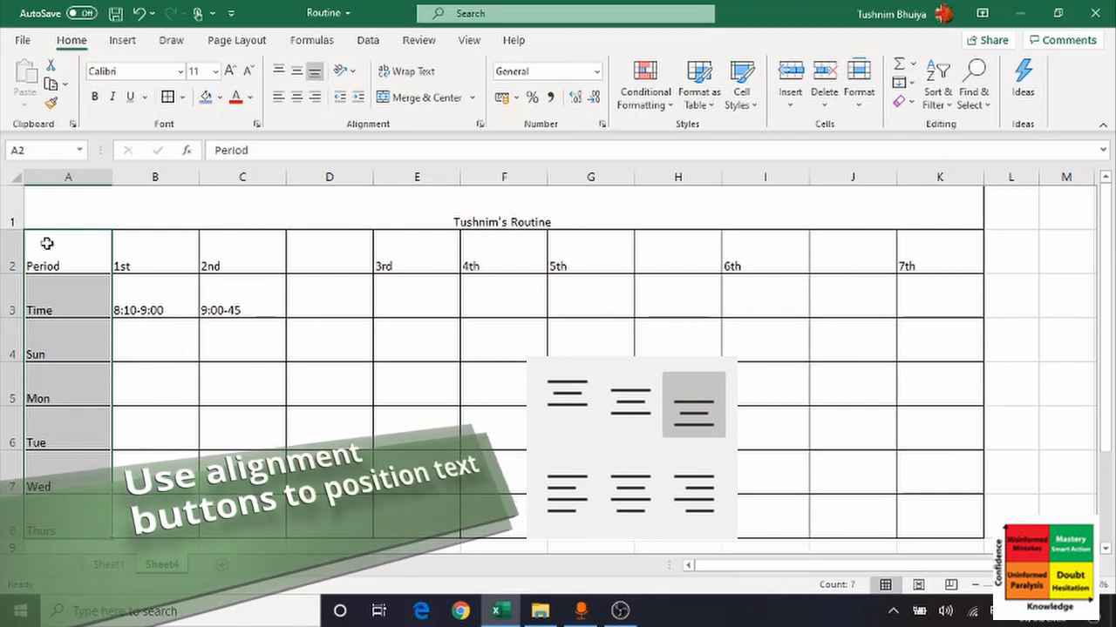
pyautogui.click(296, 71)
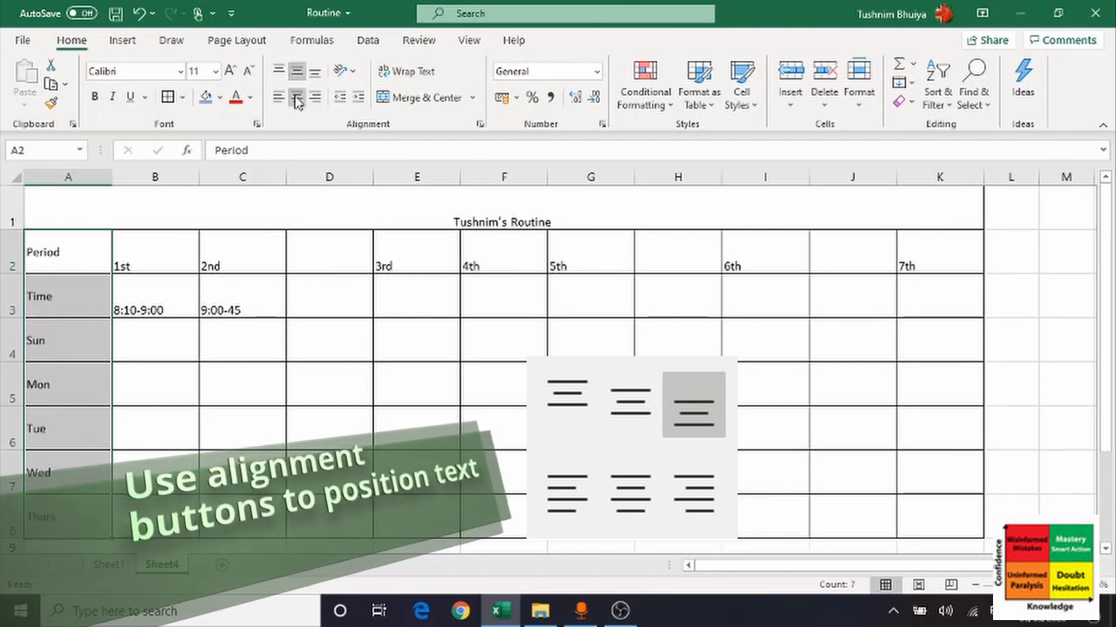
pyautogui.click(296, 97)
pyautogui.click(146, 244)
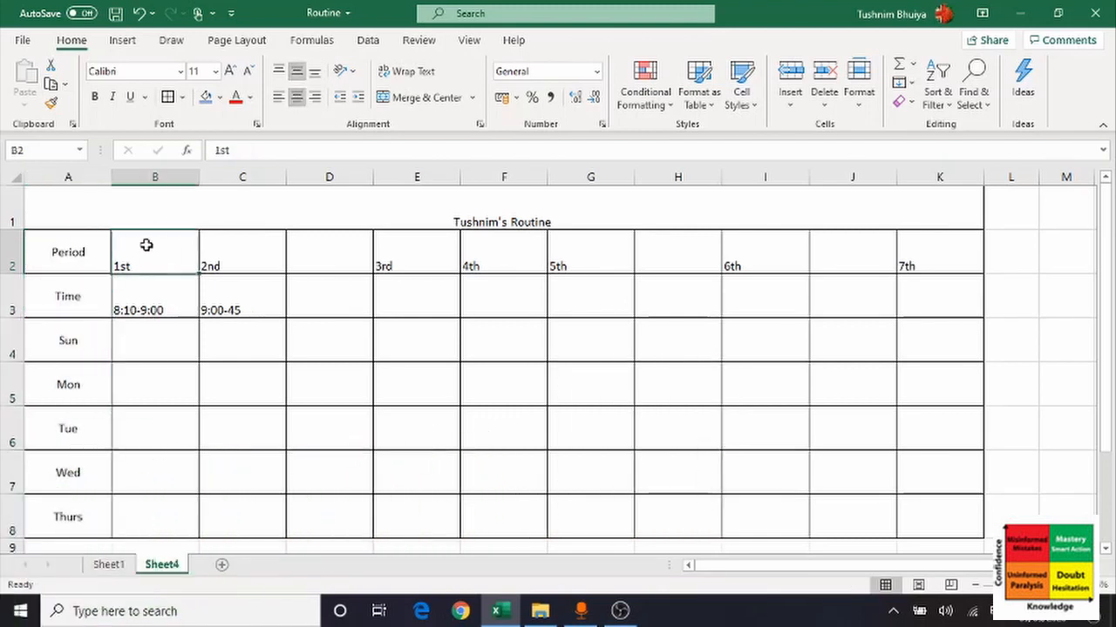
# - Center the period and time entries in B2:K3 horizontally and align them to the middle vertically
pyautogui.moveTo(147, 245); pyautogui.dragTo(933, 287)
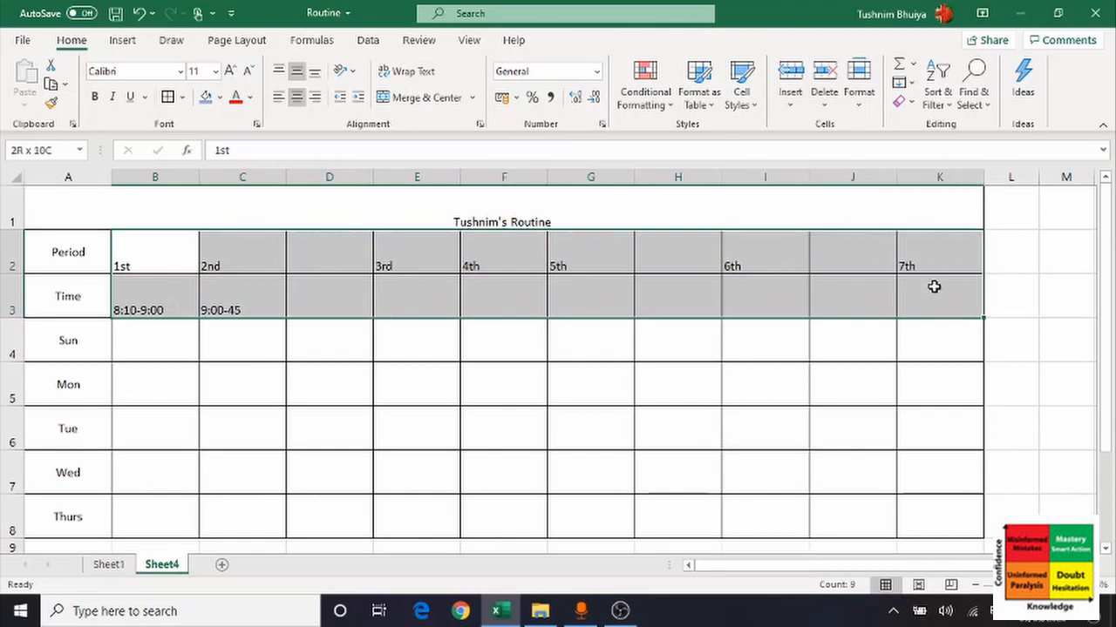
pyautogui.click(298, 97)
pyautogui.click(298, 70)
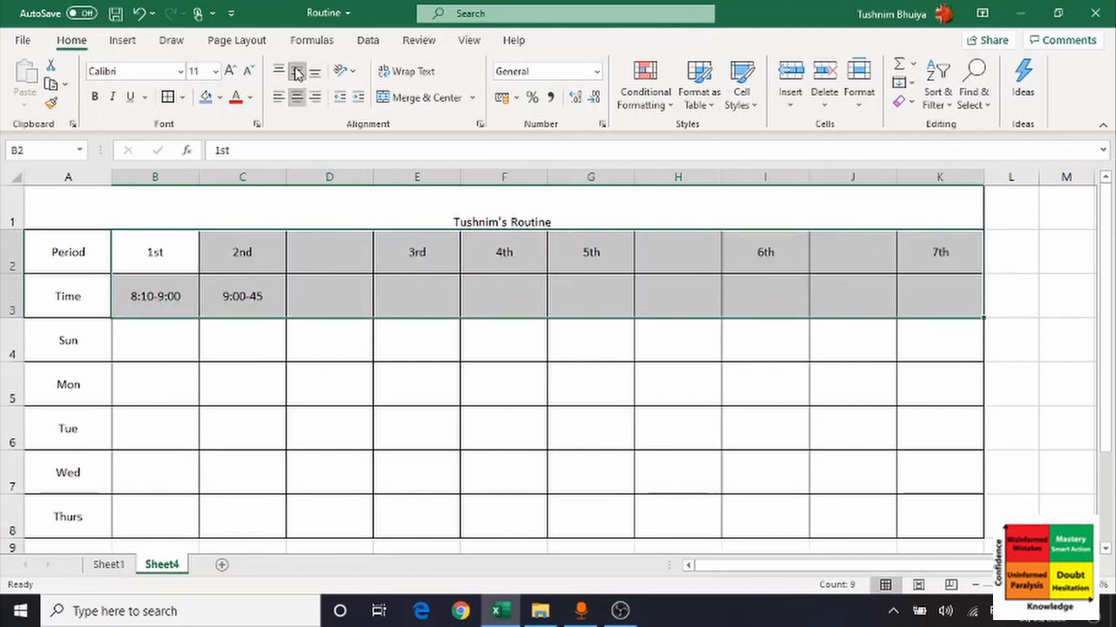
pyautogui.click(235, 351)
# - Fill Sunday's 1st period in B4 with Eng Cr and TS on a second line within the cell
pyautogui.click(163, 335)
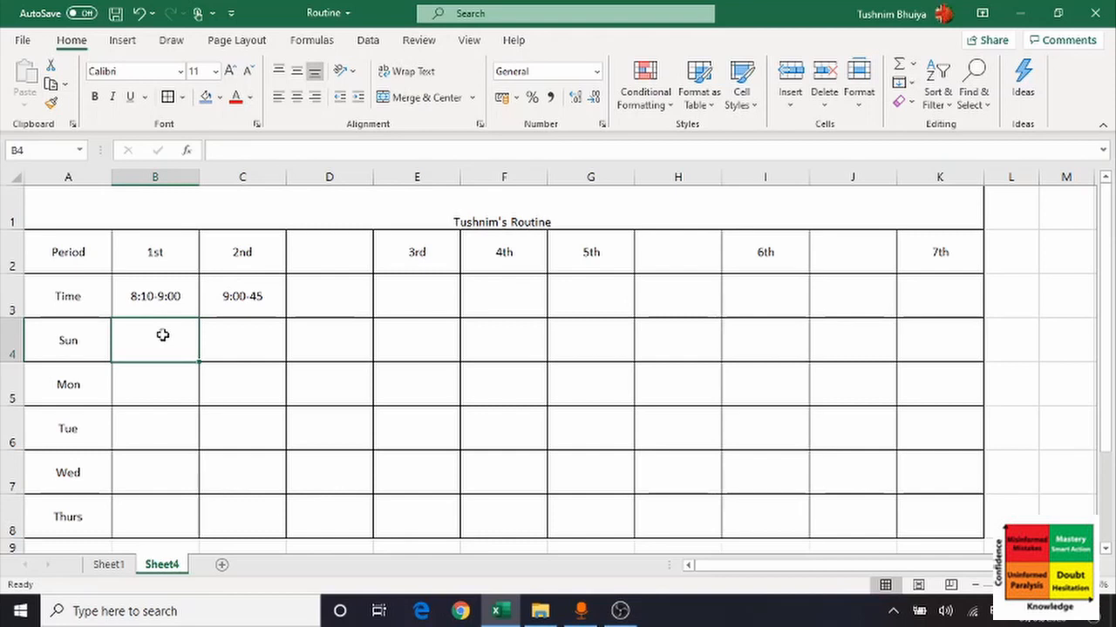
pyautogui.write('Eng Cr')
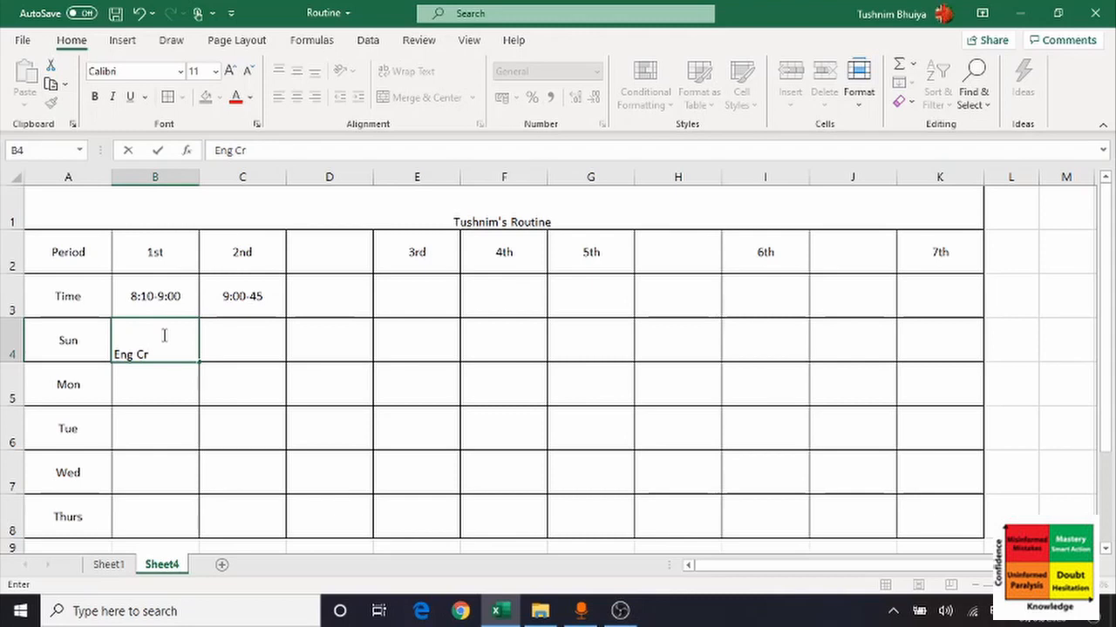
pyautogui.press('Return')
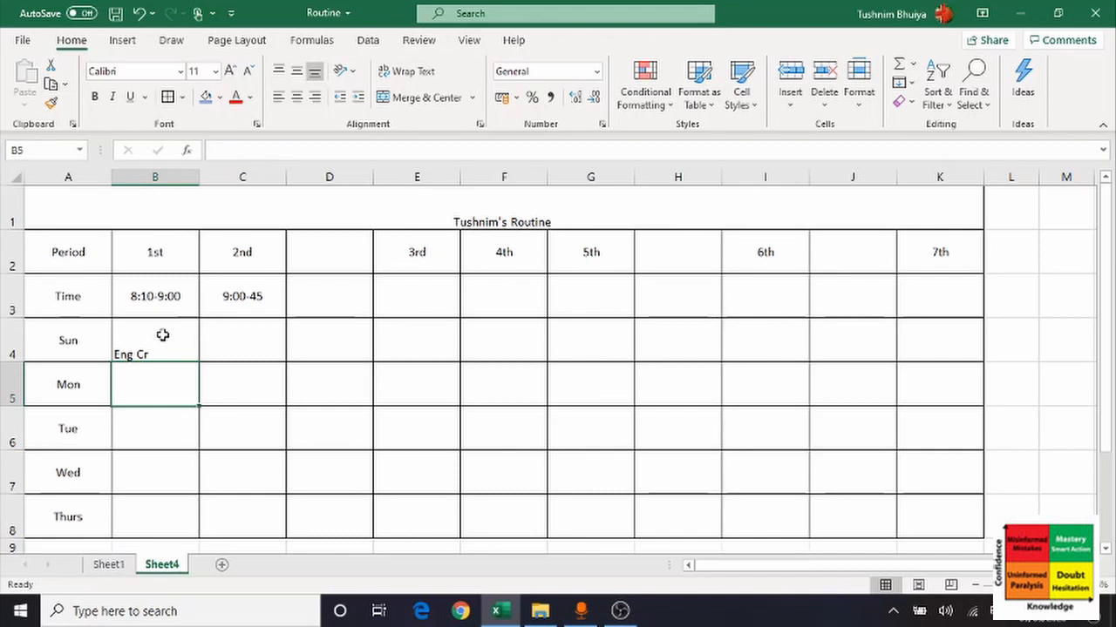
pyautogui.click(162, 335)
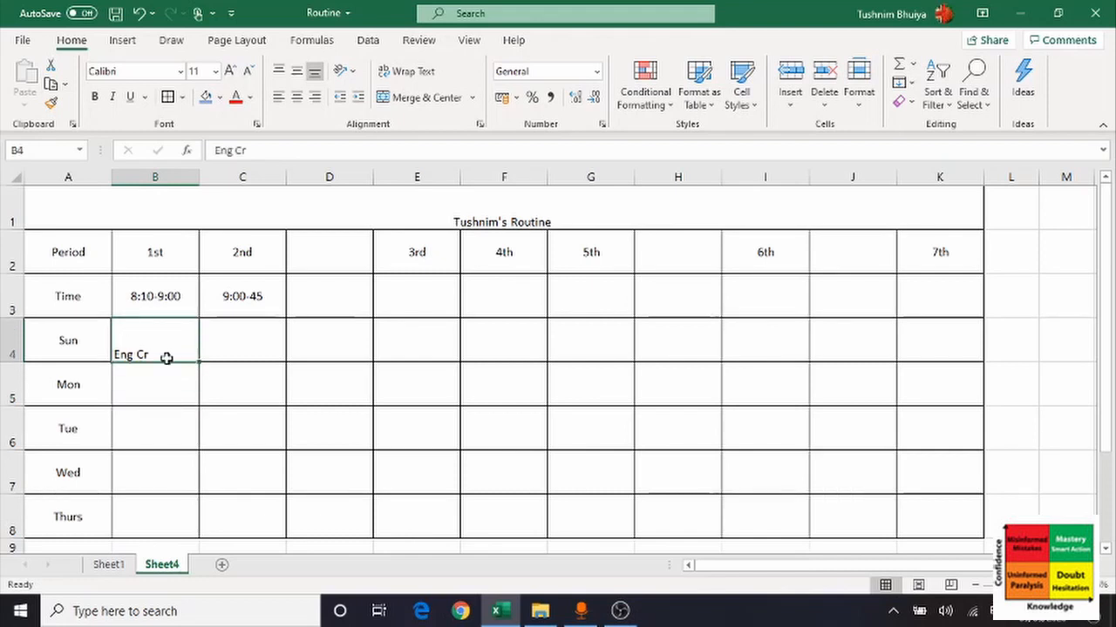
pyautogui.click(253, 150)
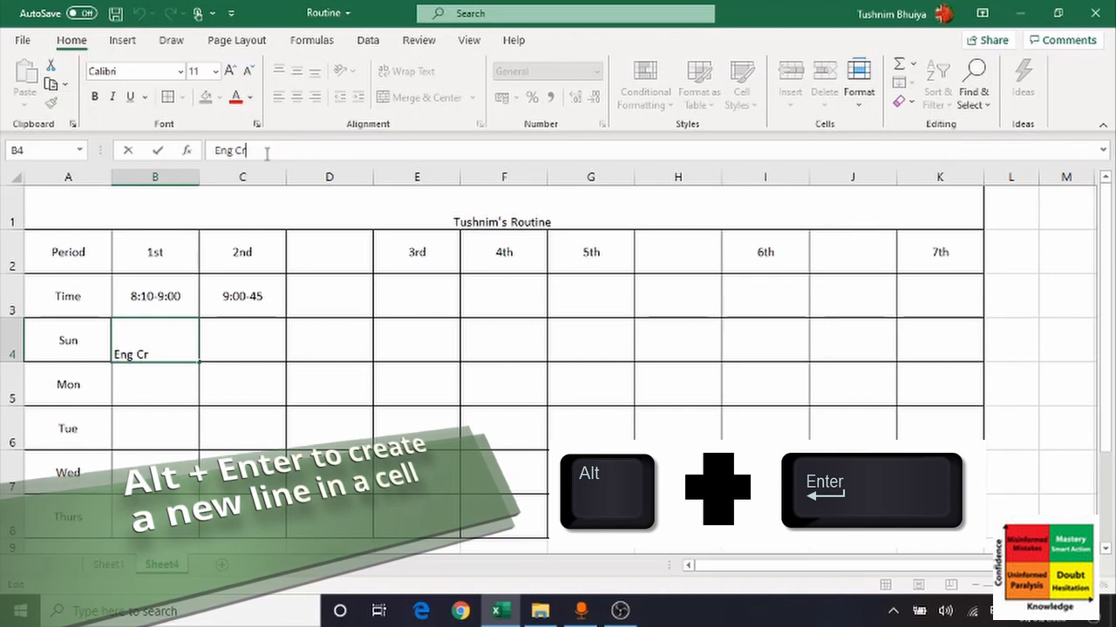
pyautogui.press('alt')
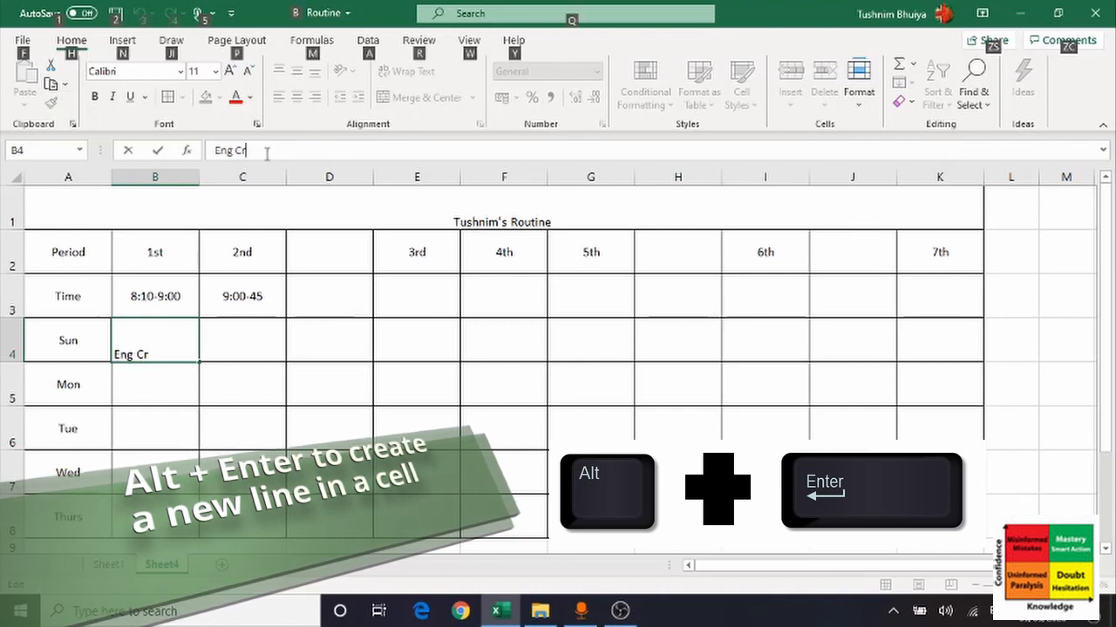
pyautogui.hotkey('alt', 'Return')
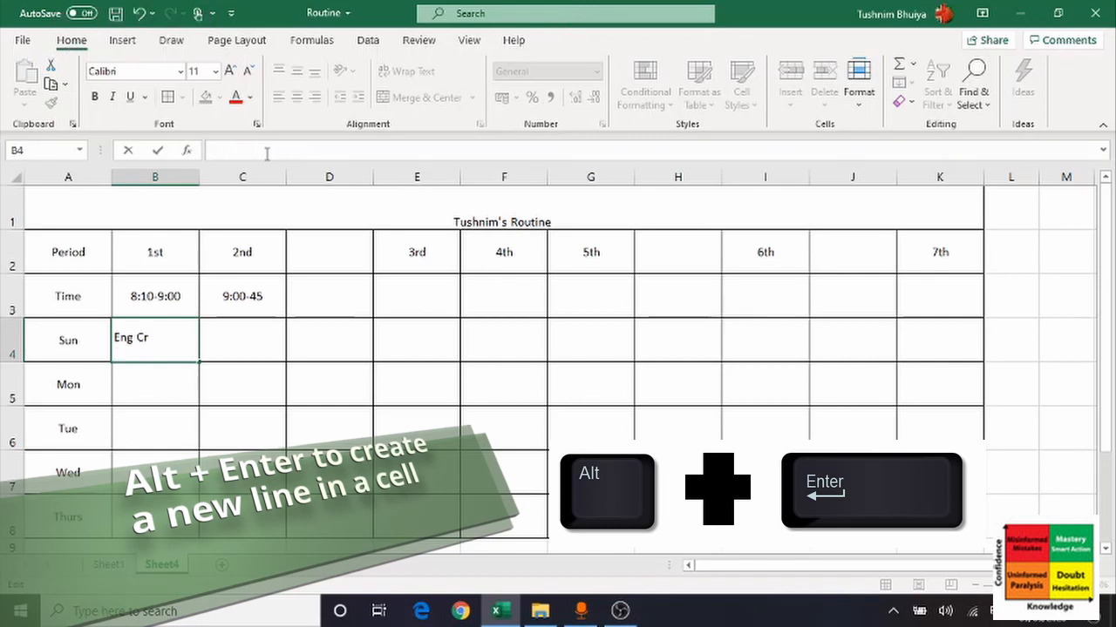
pyautogui.write('TS')
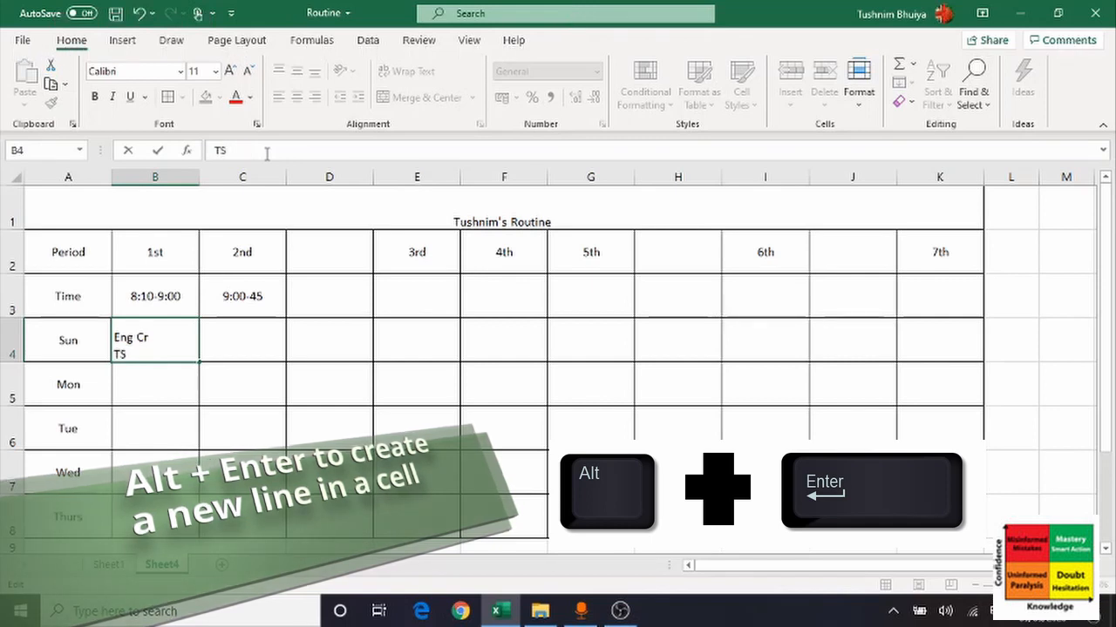
# - Fill Sunday's 2nd period in C4 with Science and RR on separate lines within the cell
pyautogui.click(226, 329)
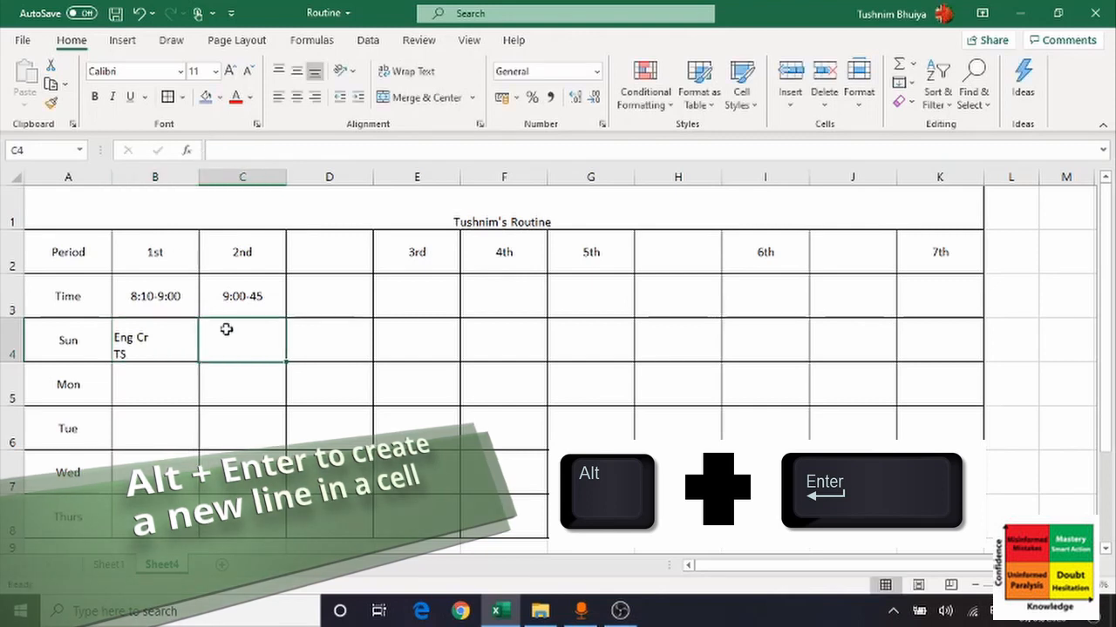
pyautogui.doubleClick(226, 329)
pyautogui.hotkey('alt', 'Return')
pyautogui.write('Science')
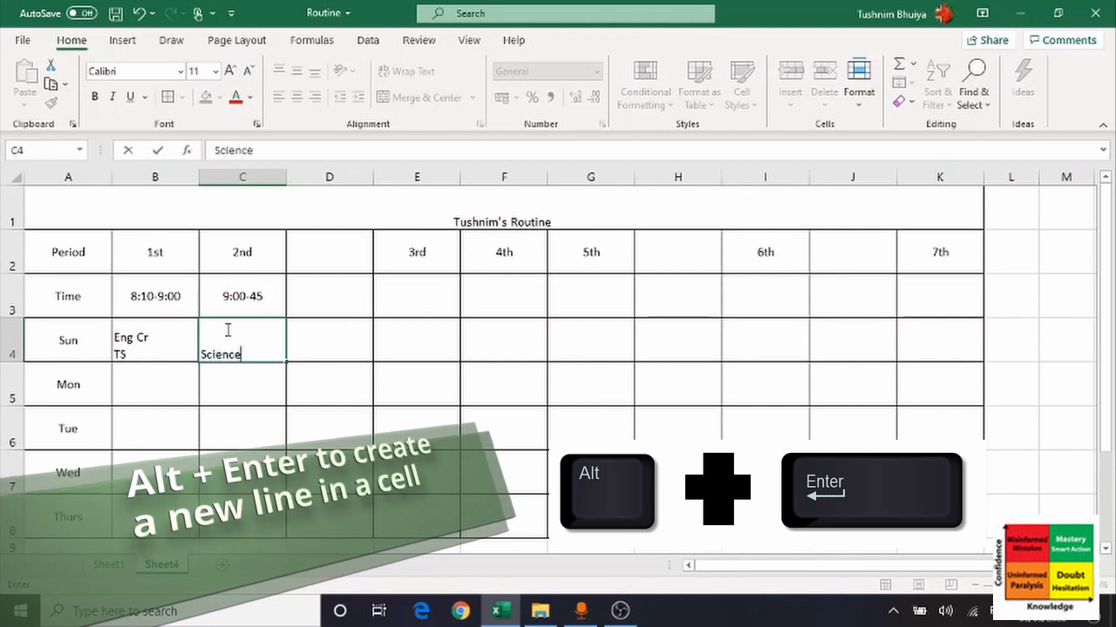
pyautogui.press('alt')
pyautogui.hotkey('alt', 'Return')
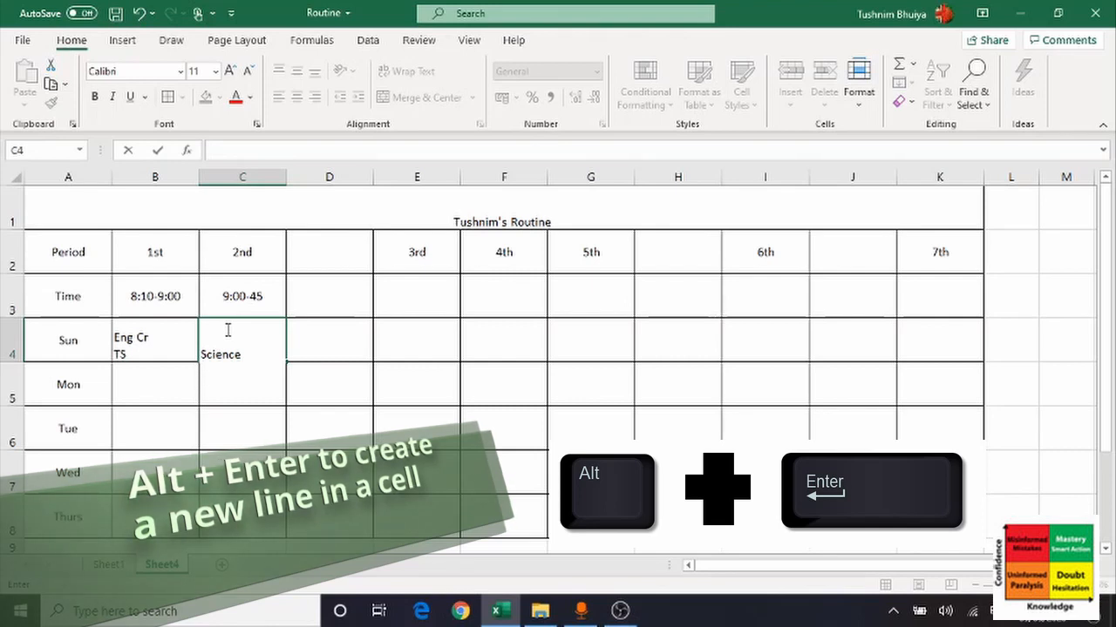
pyautogui.write('RR')
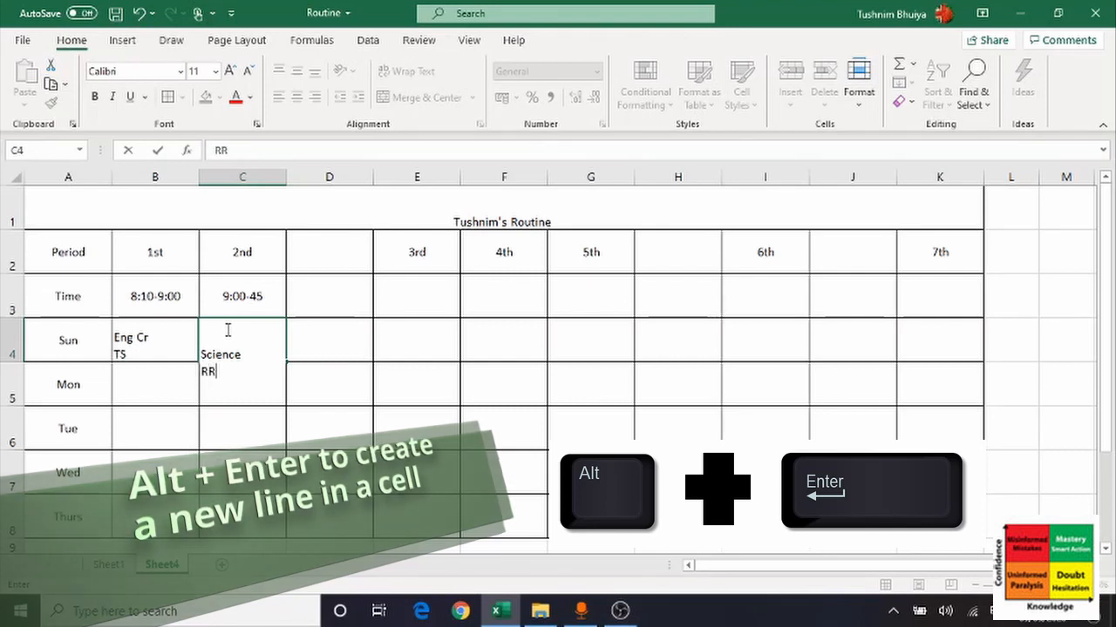
pyautogui.click(327, 321)
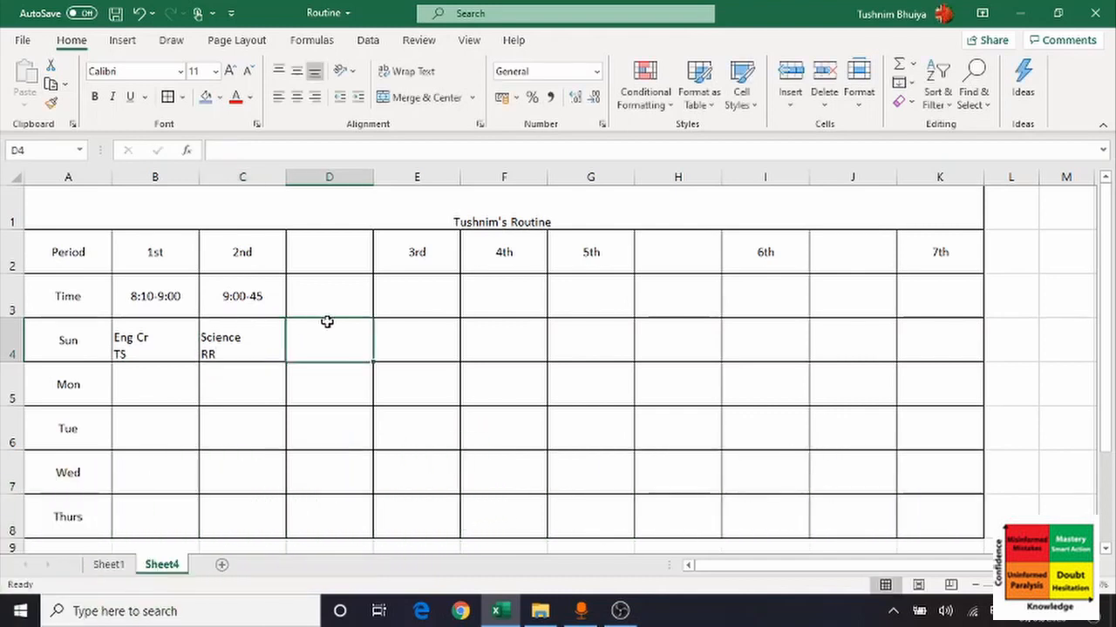
pyautogui.click(246, 324)
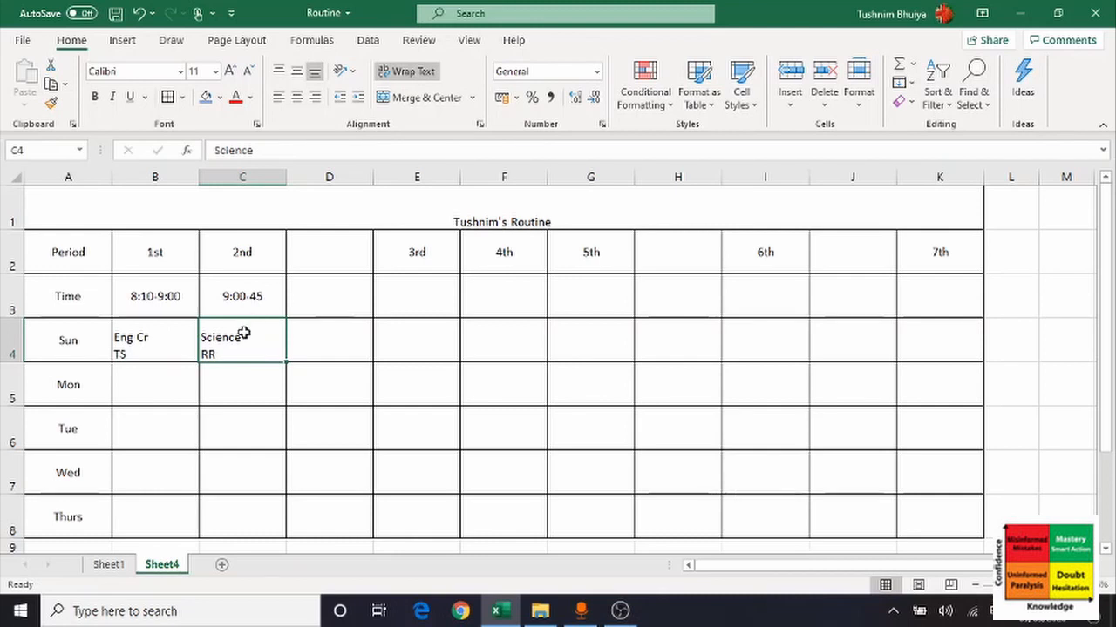
# - Fill Sunday's 3rd period in E4 with Maths and FF on a second line within the cell
pyautogui.click(414, 336)
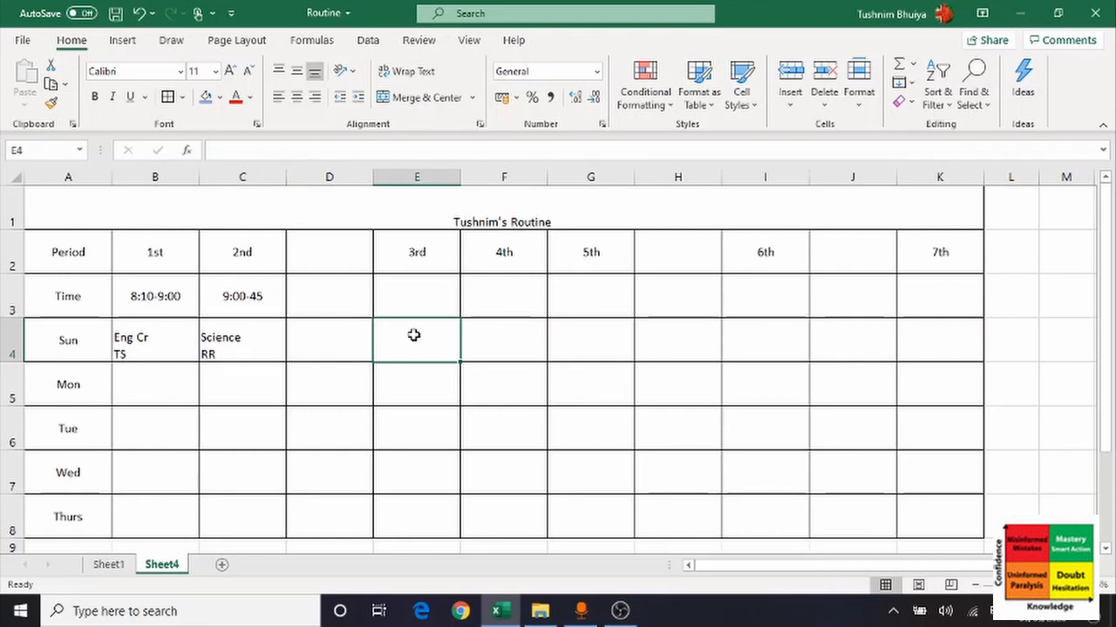
pyautogui.write('M aths')
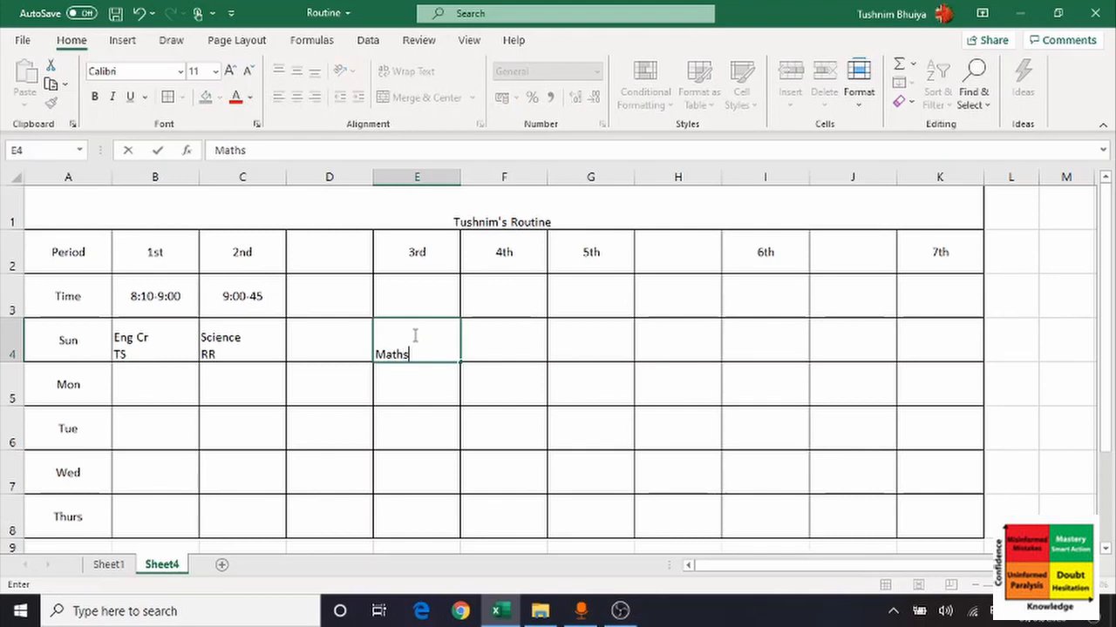
pyautogui.press('alt')
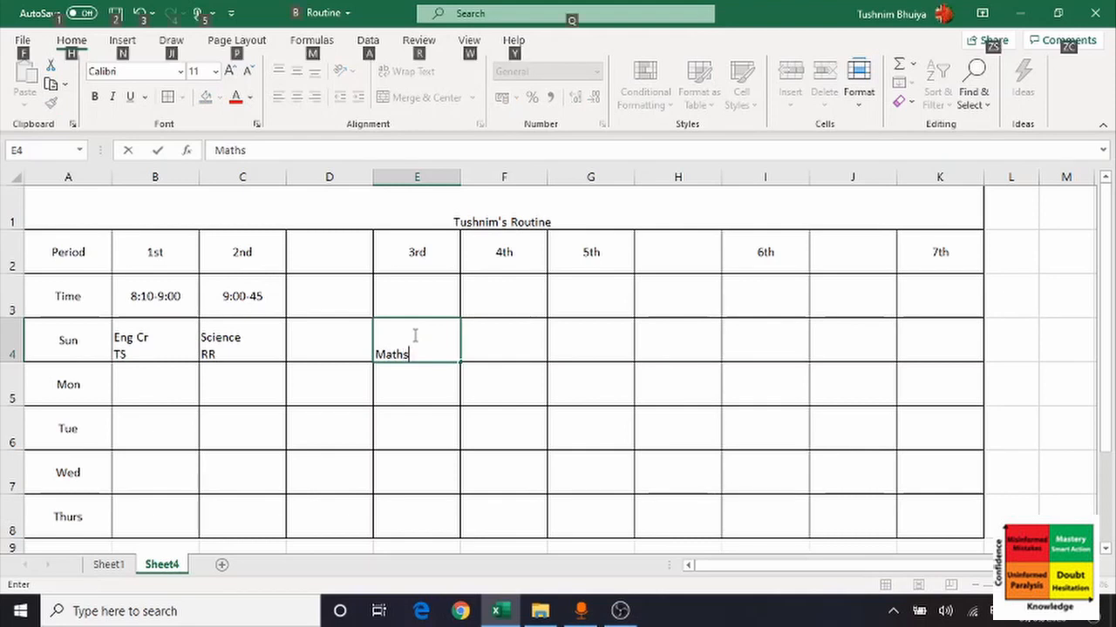
pyautogui.hotkey('alt', 'Return')
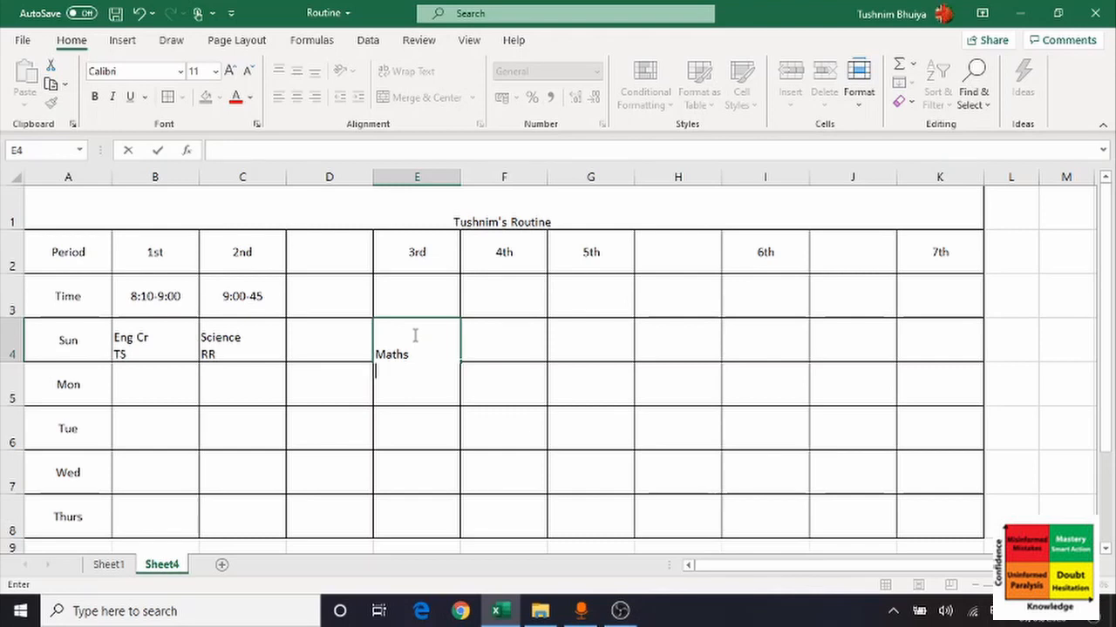
pyautogui.write('FF')
pyautogui.click(485, 393)
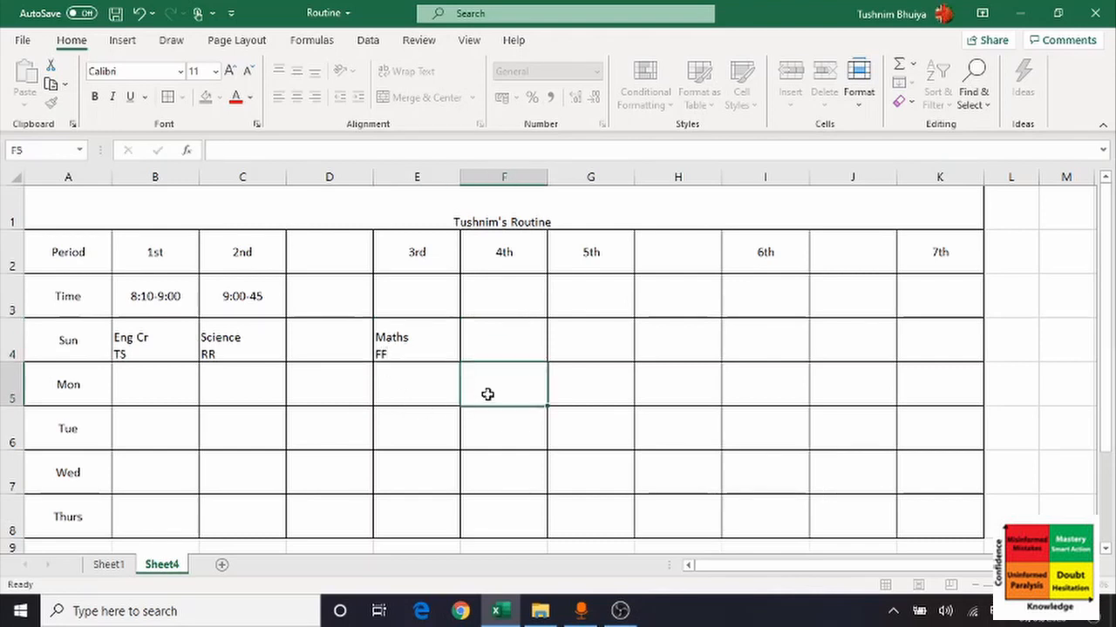
pyautogui.click(400, 345)
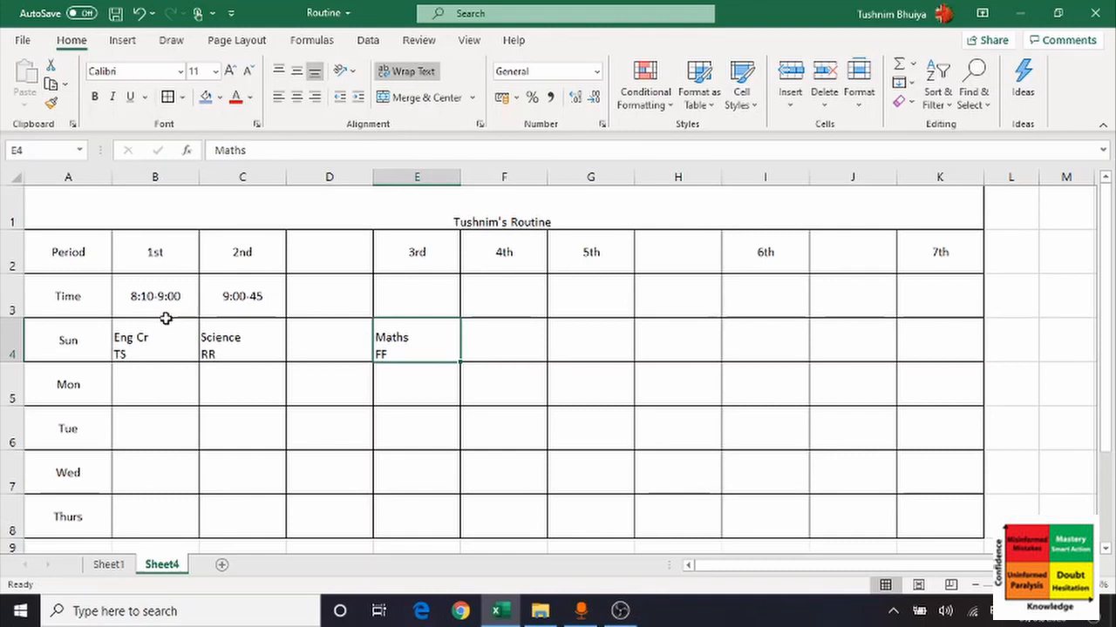
# - Center the subject entries in B4:C4 and E4 horizontally and align them to the middle vertically
pyautogui.moveTo(132, 341); pyautogui.dragTo(228, 338)
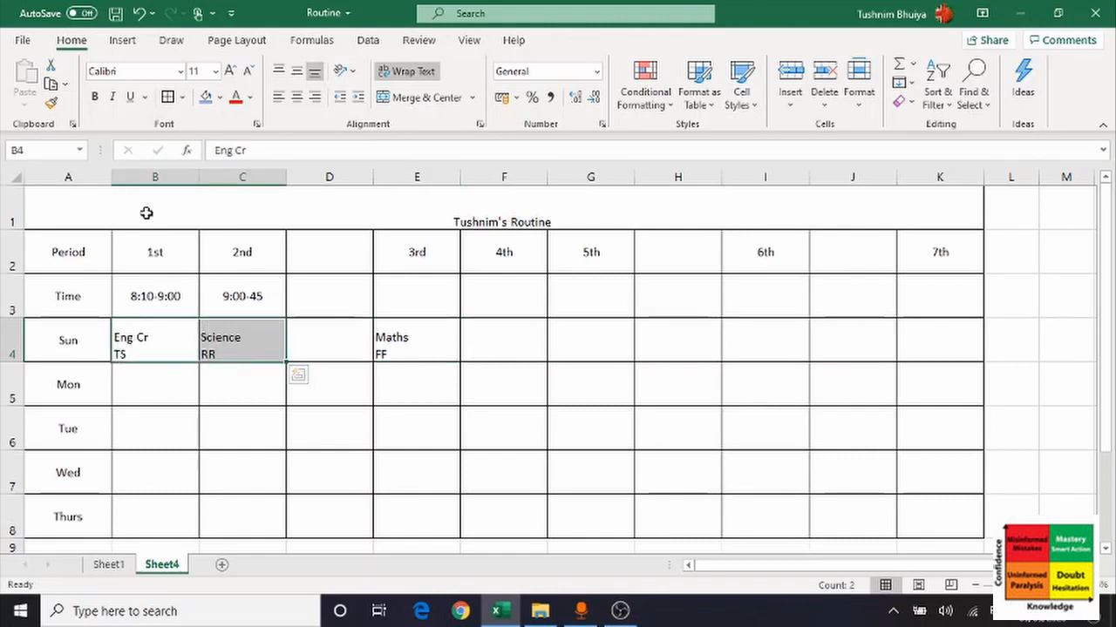
pyautogui.click(297, 76)
pyautogui.click(296, 97)
pyautogui.click(396, 334)
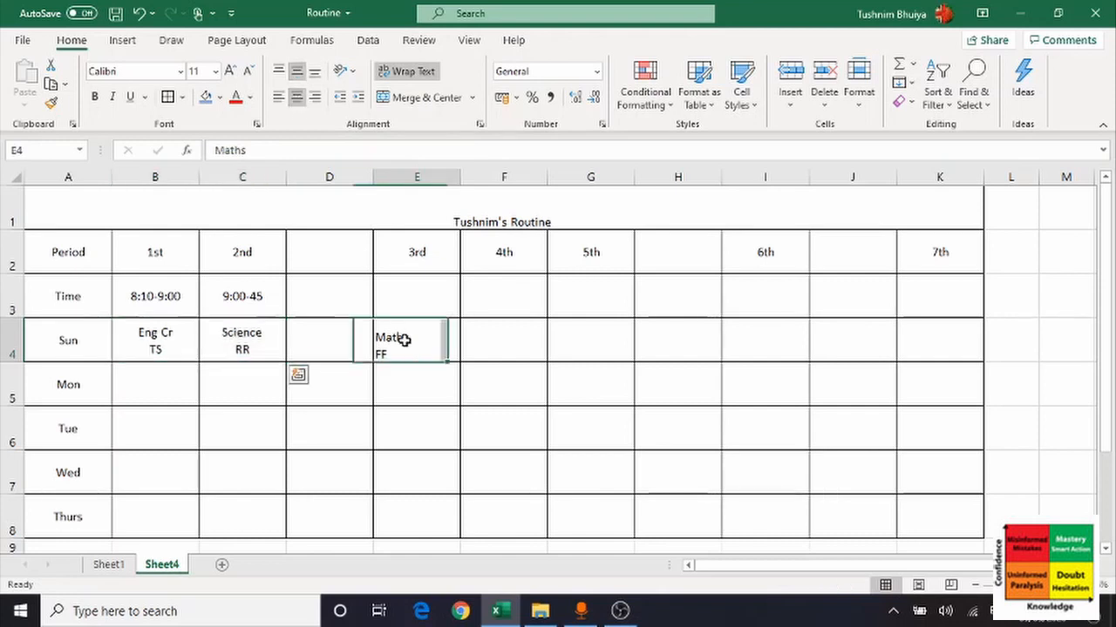
pyautogui.click(296, 97)
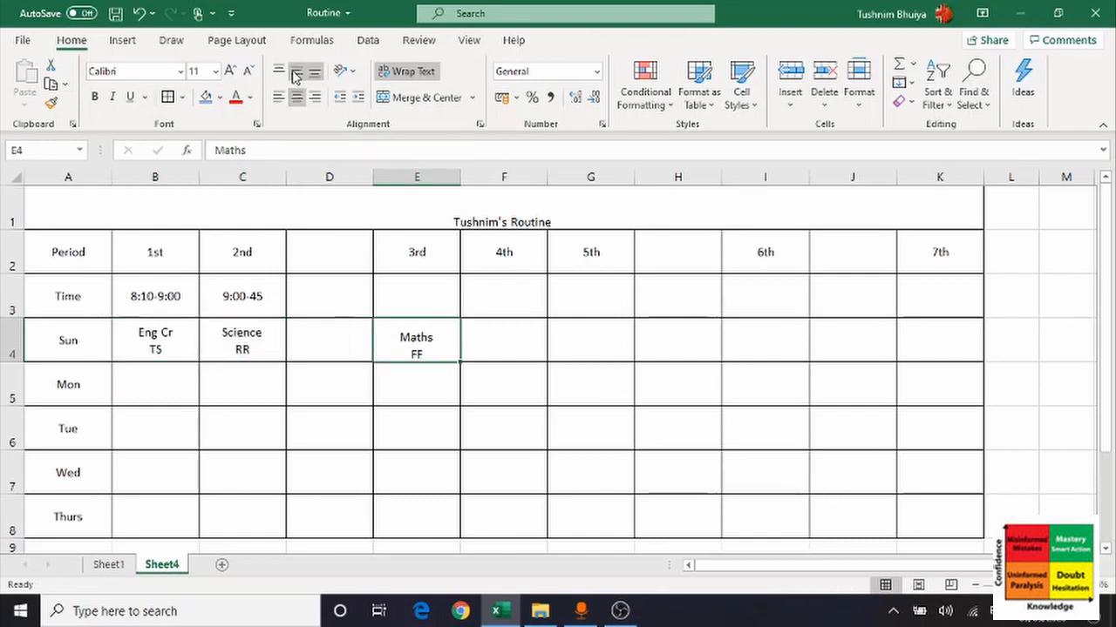
pyautogui.click(296, 76)
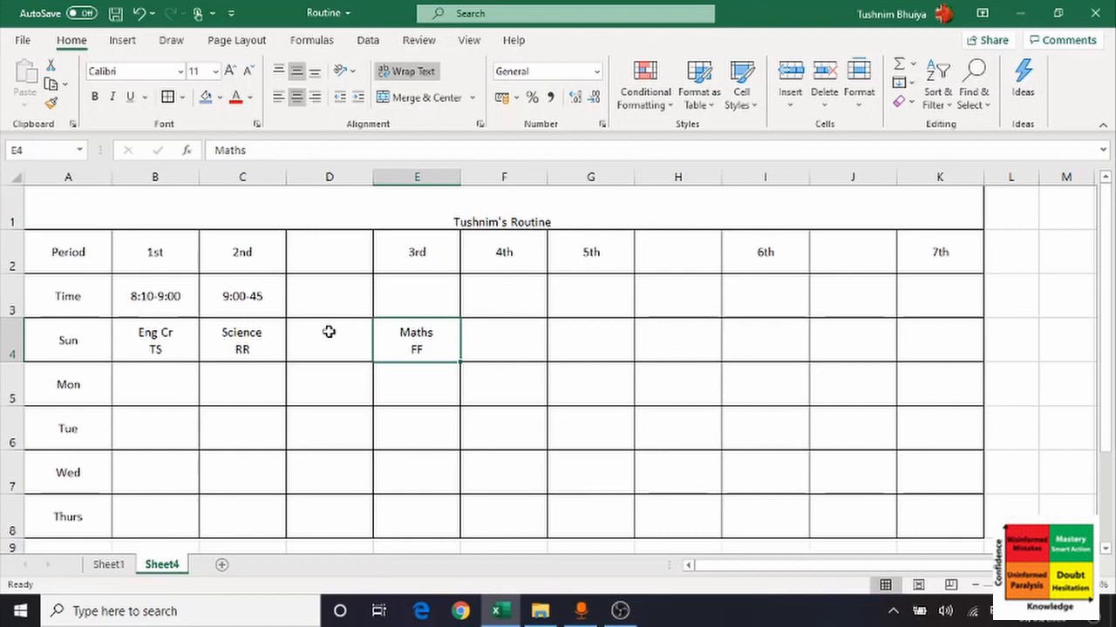
# - Merge and center D4:D8 into one cell and label it Break
pyautogui.click(328, 207)
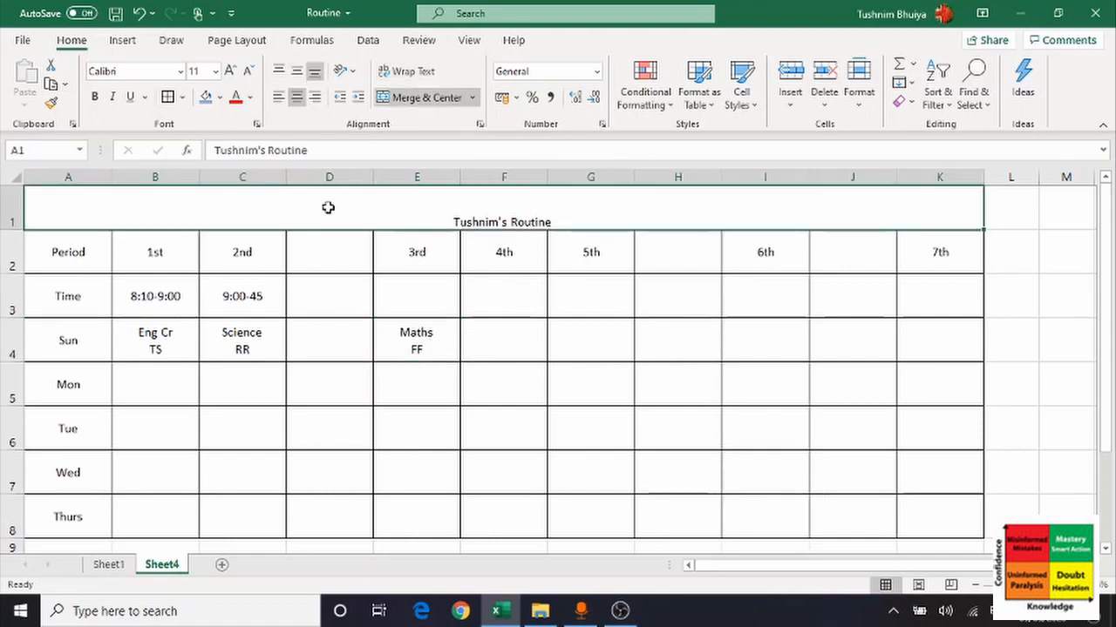
pyautogui.click(323, 331)
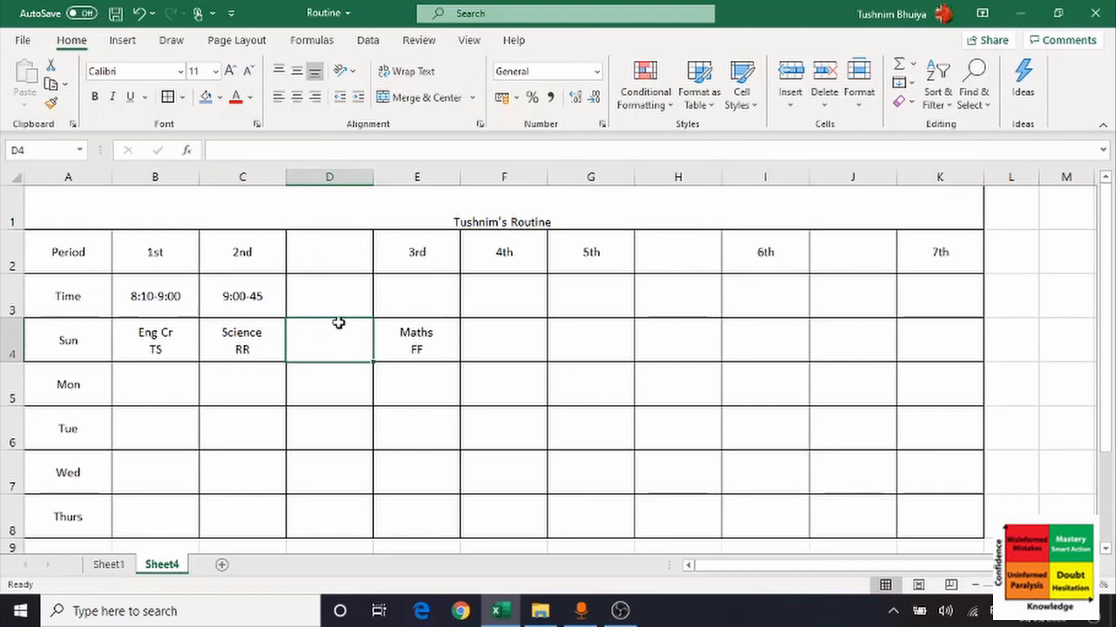
pyautogui.moveTo(334, 332); pyautogui.dragTo(339, 518)
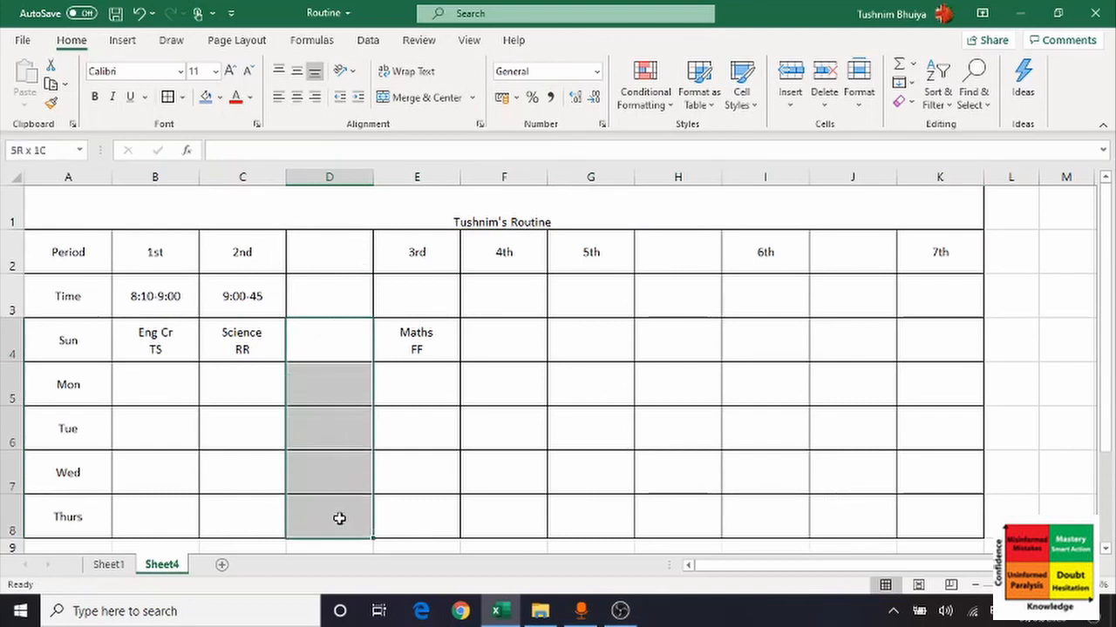
pyautogui.click(415, 97)
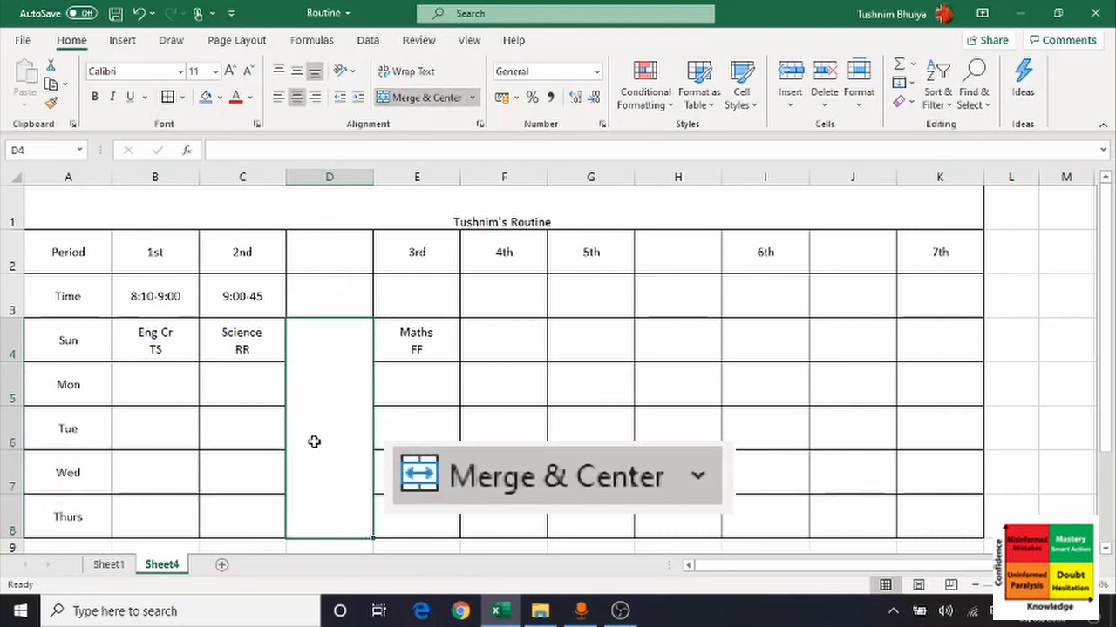
pyautogui.write('Break')
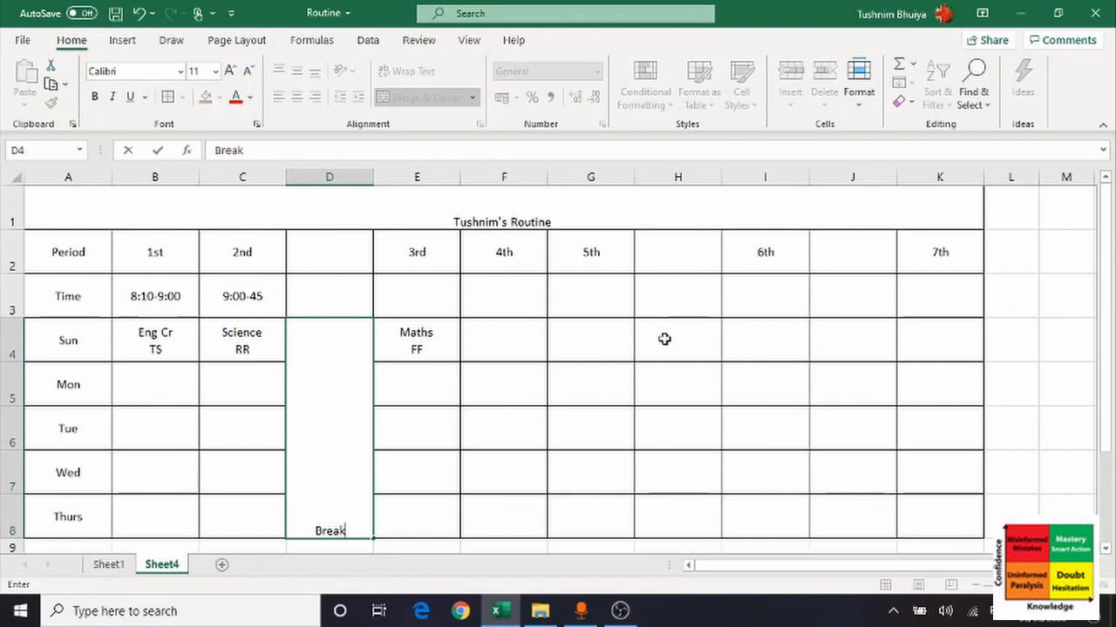
# - Merge and center H4:H8 into one cell and label it Lunch
pyautogui.moveTo(664, 339); pyautogui.dragTo(668, 518)
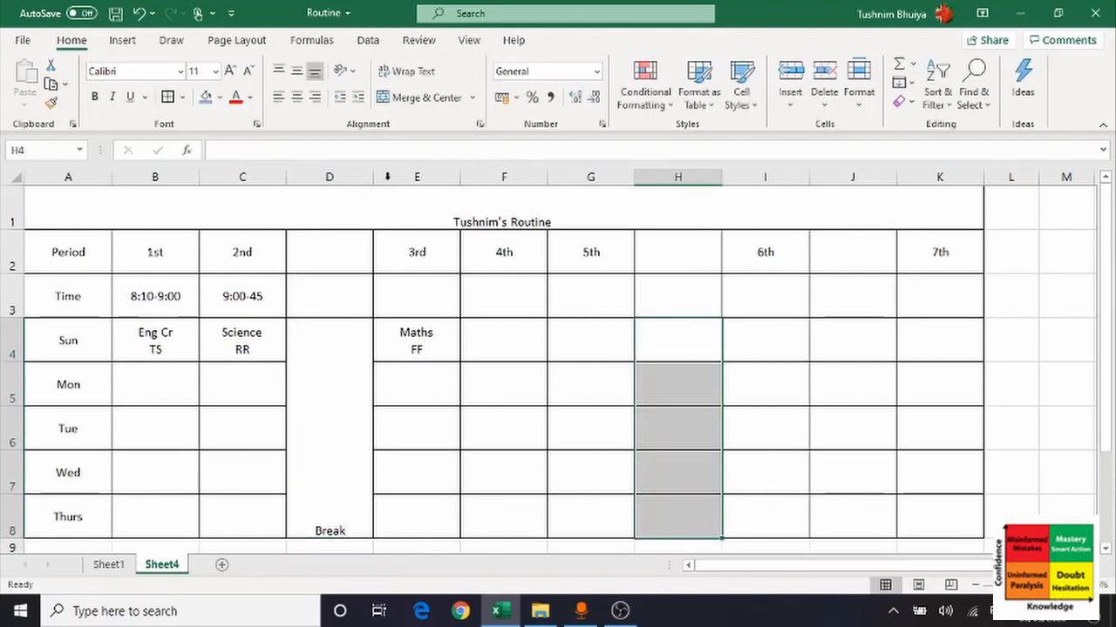
pyautogui.click(418, 98)
pyautogui.write('Lunch')
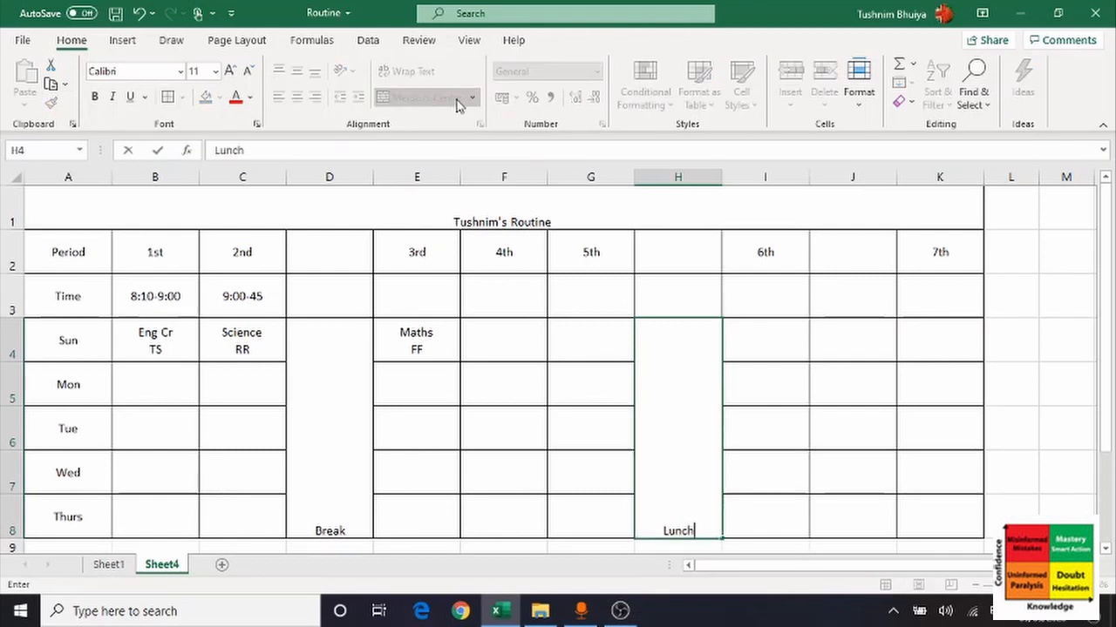
# - Merge and center J4:J8, between the 6th and 7th periods, into one cell
pyautogui.click(852, 338)
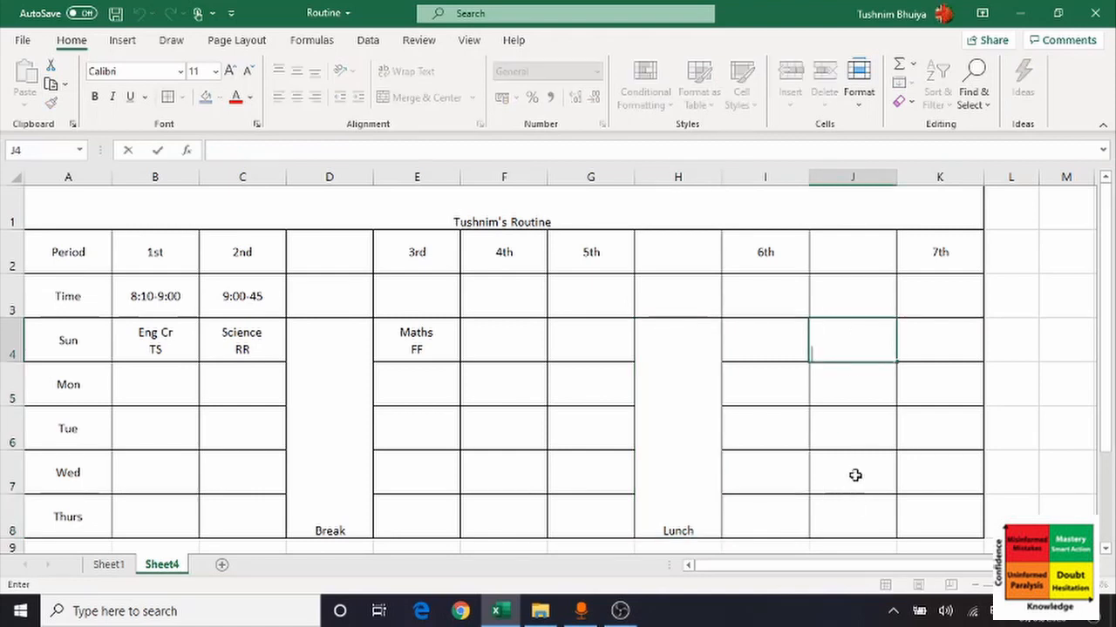
pyautogui.moveTo(837, 340); pyautogui.dragTo(849, 523)
pyautogui.click(453, 105)
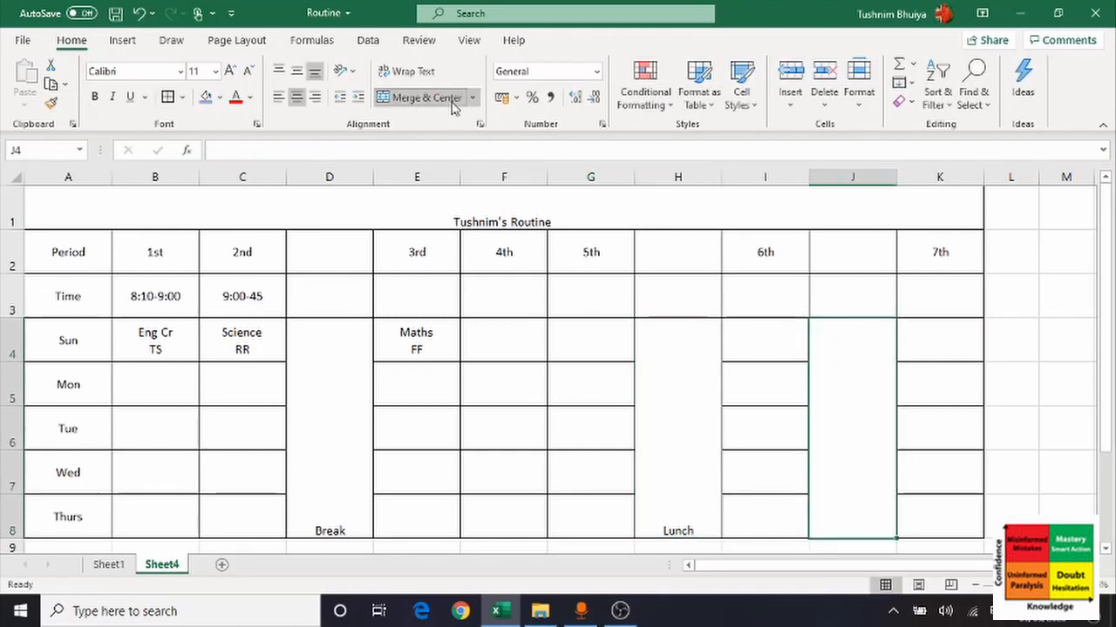
# - Label the merged cell J4:J8 between the 6th and 7th periods Prayer
pyautogui.write('Paryer')
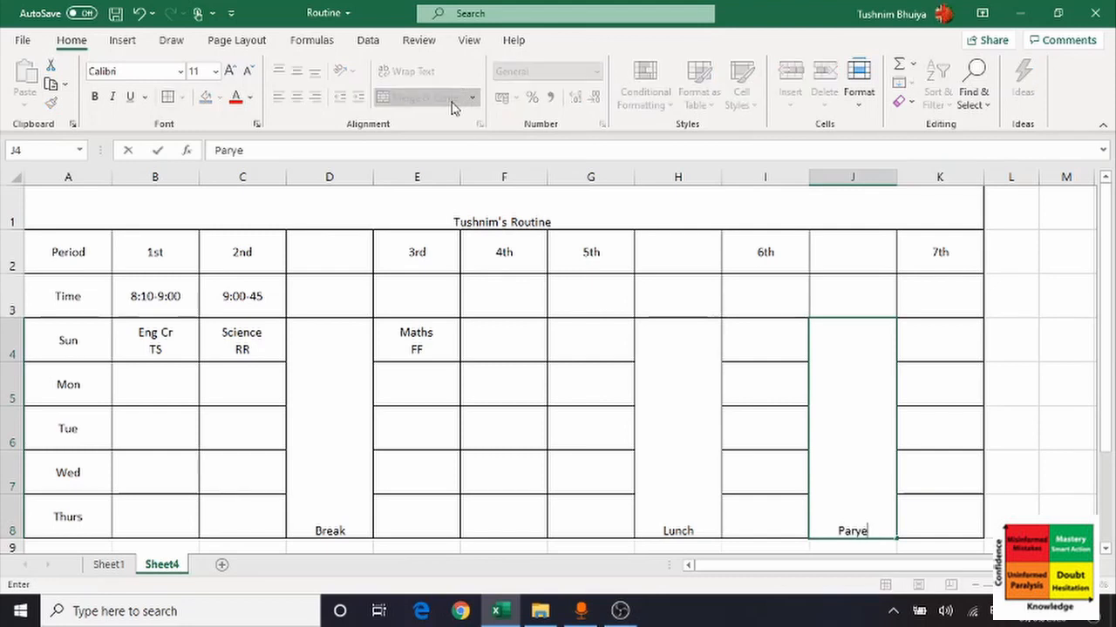
pyautogui.press('BackSpace')
pyautogui.press('BackSpace')
pyautogui.press('BackSpace')
pyautogui.press('BackSpace')
pyautogui.press('BackSpace')
pyautogui.write('rayer')
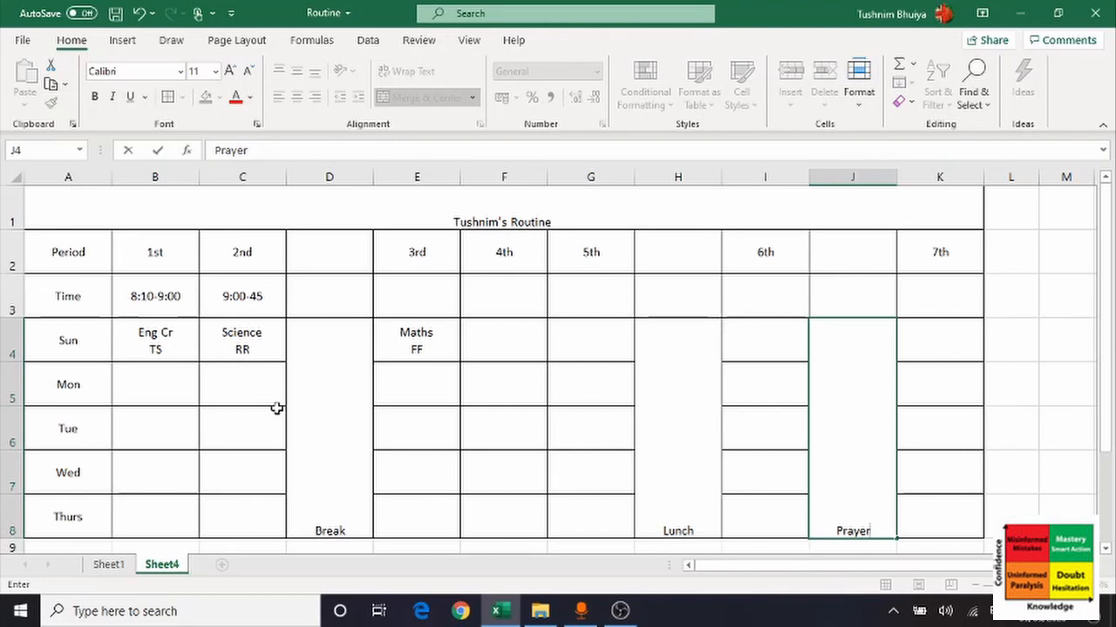
# - Set the Break label in D4 to vertical text and align it to the middle of the merged cell
pyautogui.click(324, 361)
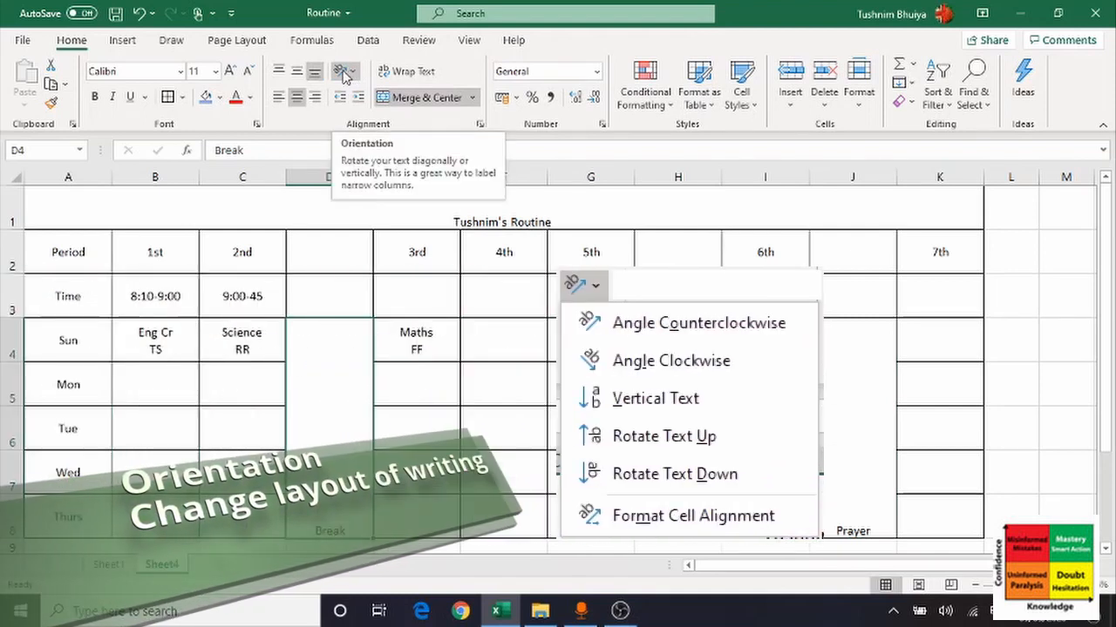
pyautogui.click(350, 76)
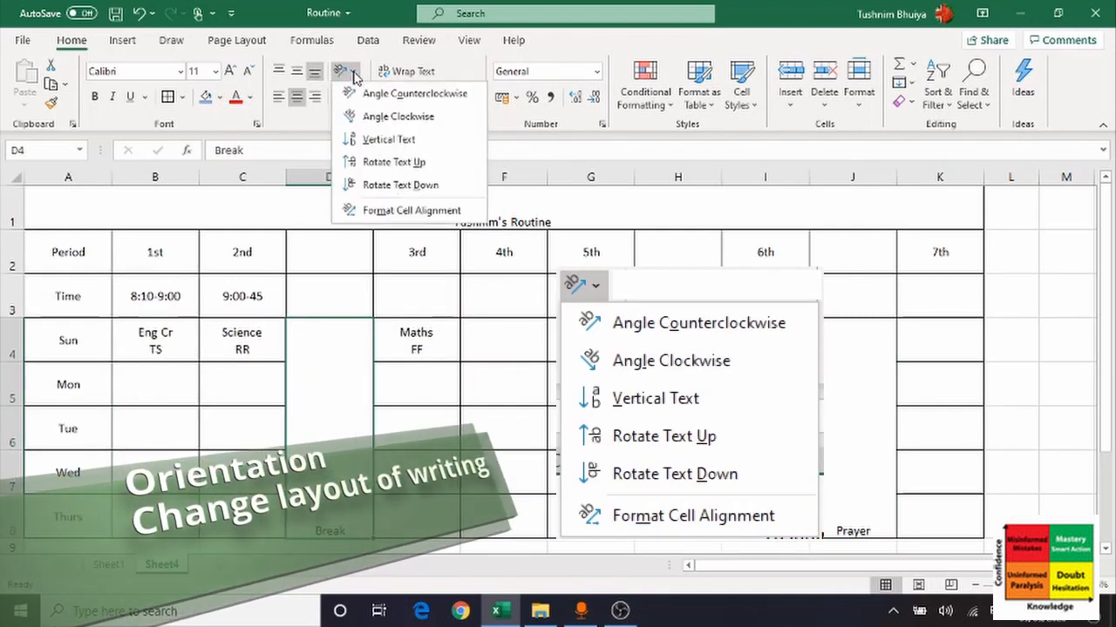
pyautogui.click(387, 140)
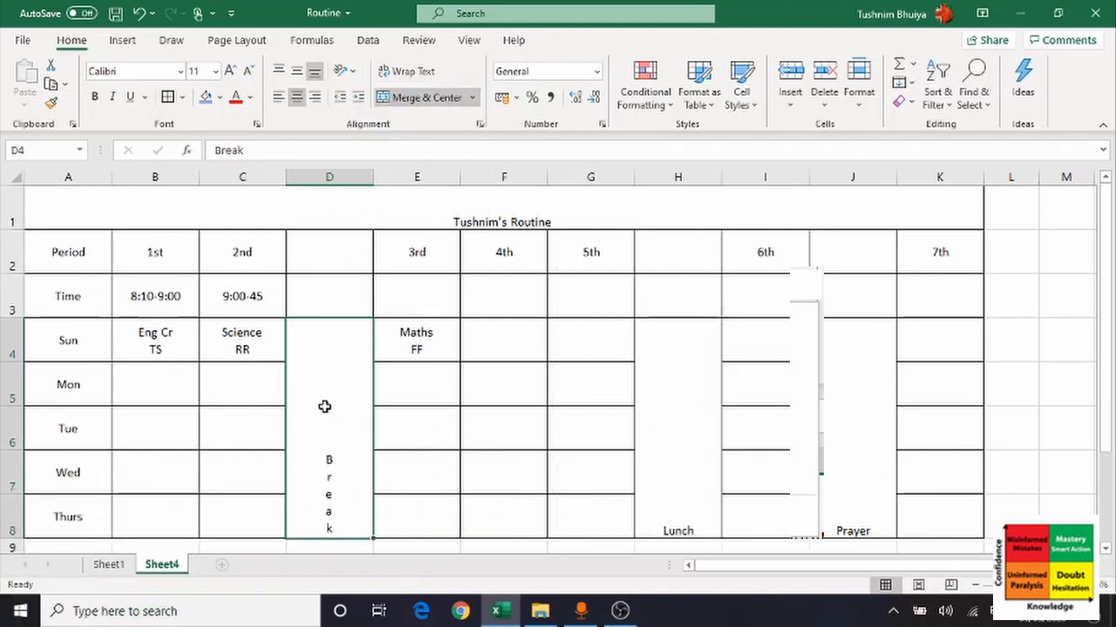
pyautogui.click(296, 71)
pyautogui.click(122, 40)
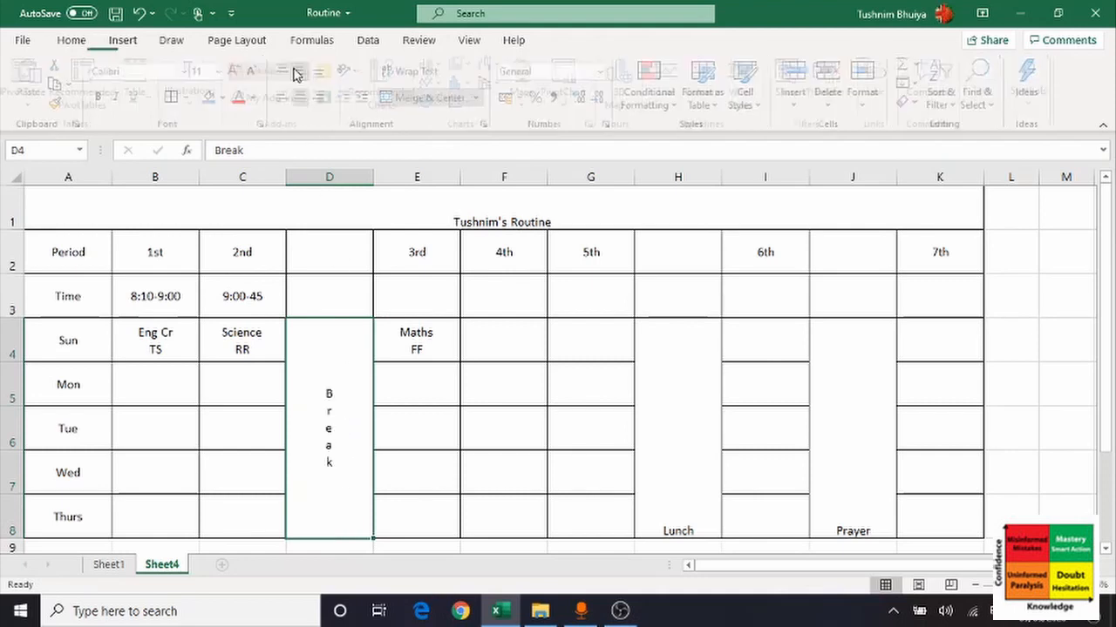
# - Set the Lunch label in H4 to vertical text and align it to the middle of the merged cell
pyautogui.click(658, 361)
pyautogui.scroll(-1, 660, 362)
pyautogui.scroll(1, 659, 362)
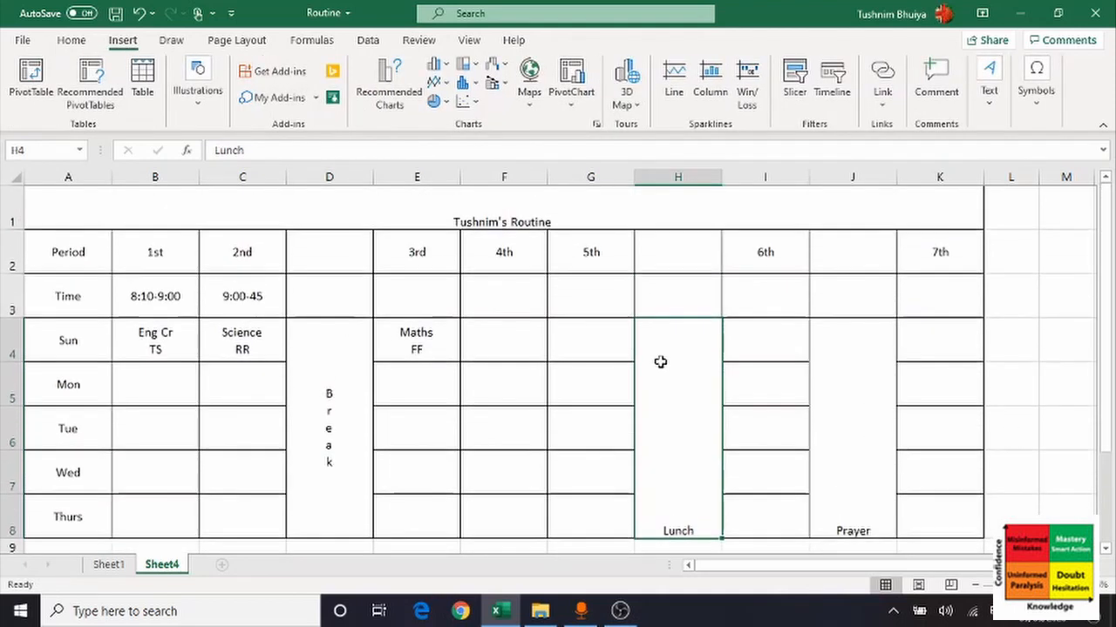
pyautogui.click(72, 40)
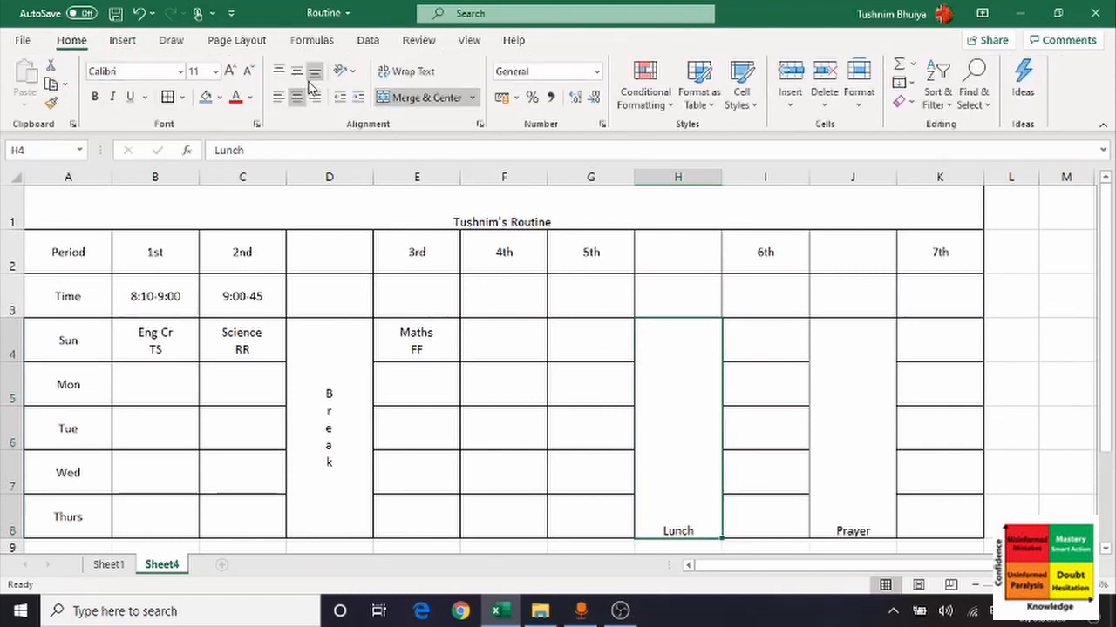
pyautogui.click(353, 76)
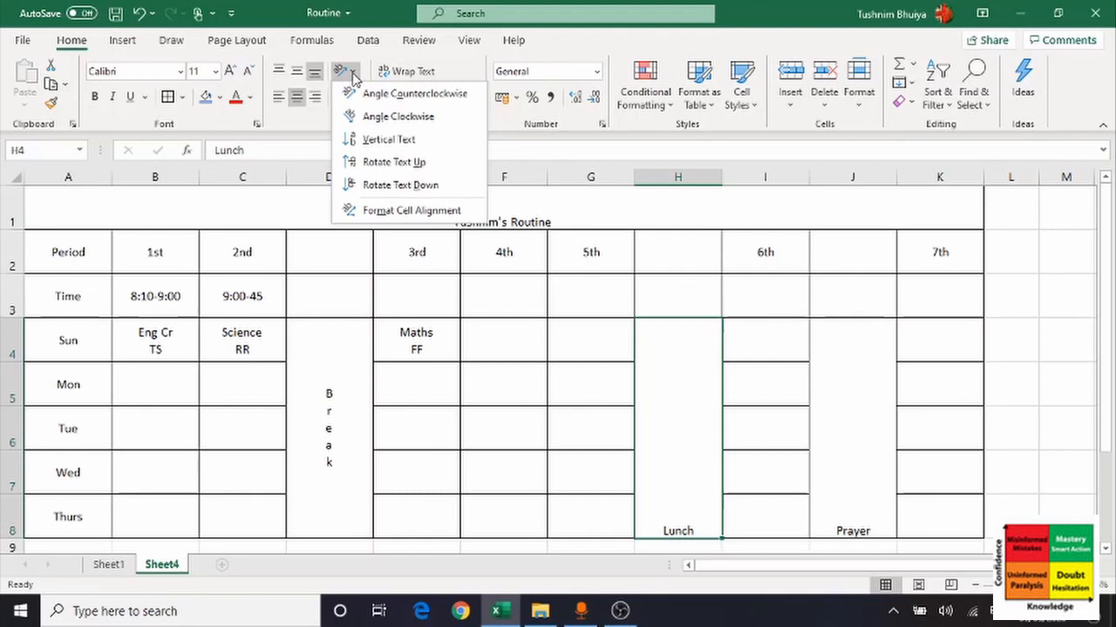
pyautogui.click(384, 139)
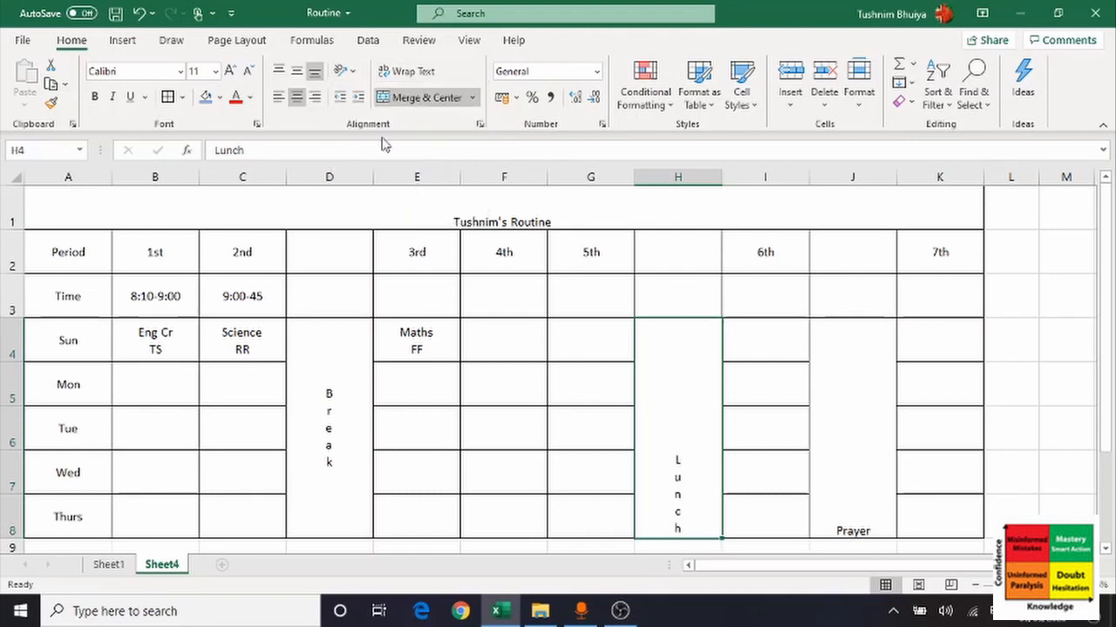
pyautogui.click(296, 71)
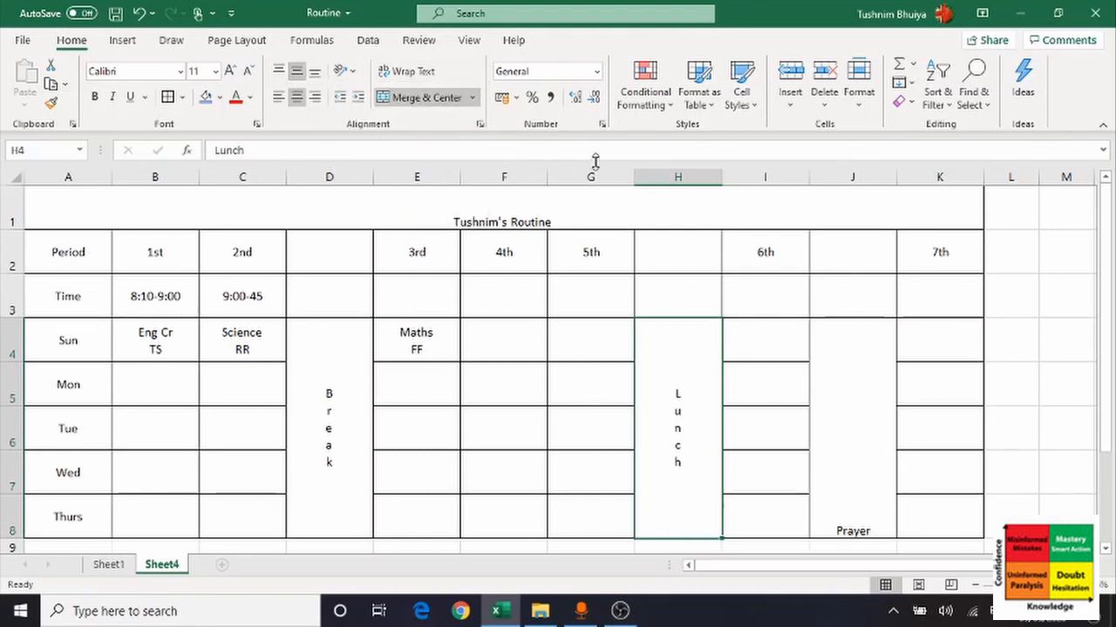
# - Set the Prayer label in J4 to vertical text and align it to the middle of the merged cell
pyautogui.click(819, 347)
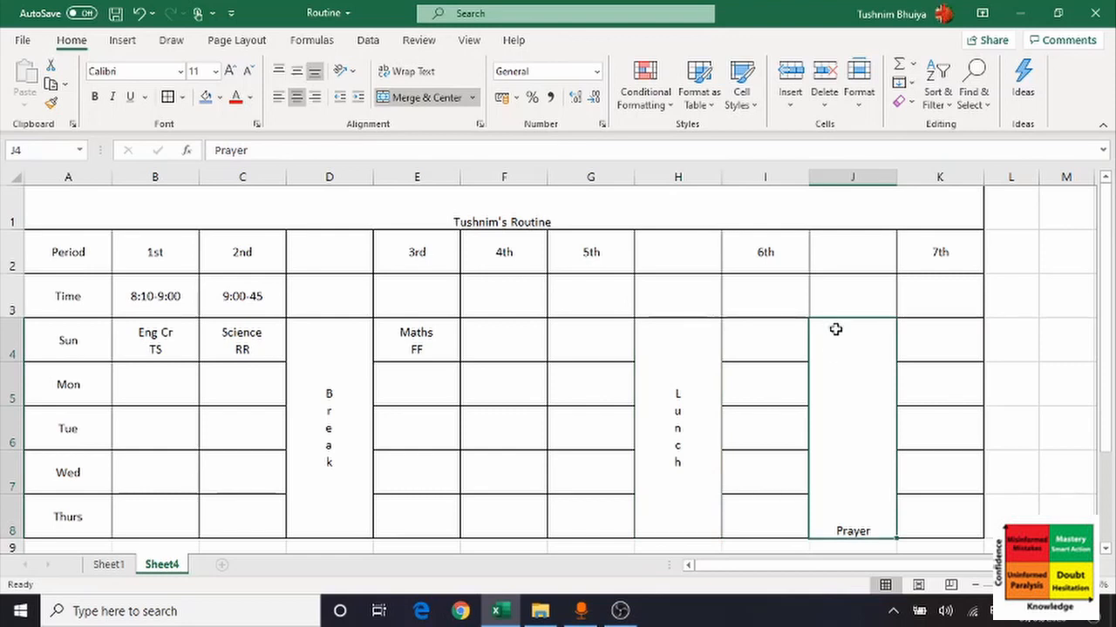
pyautogui.click(355, 73)
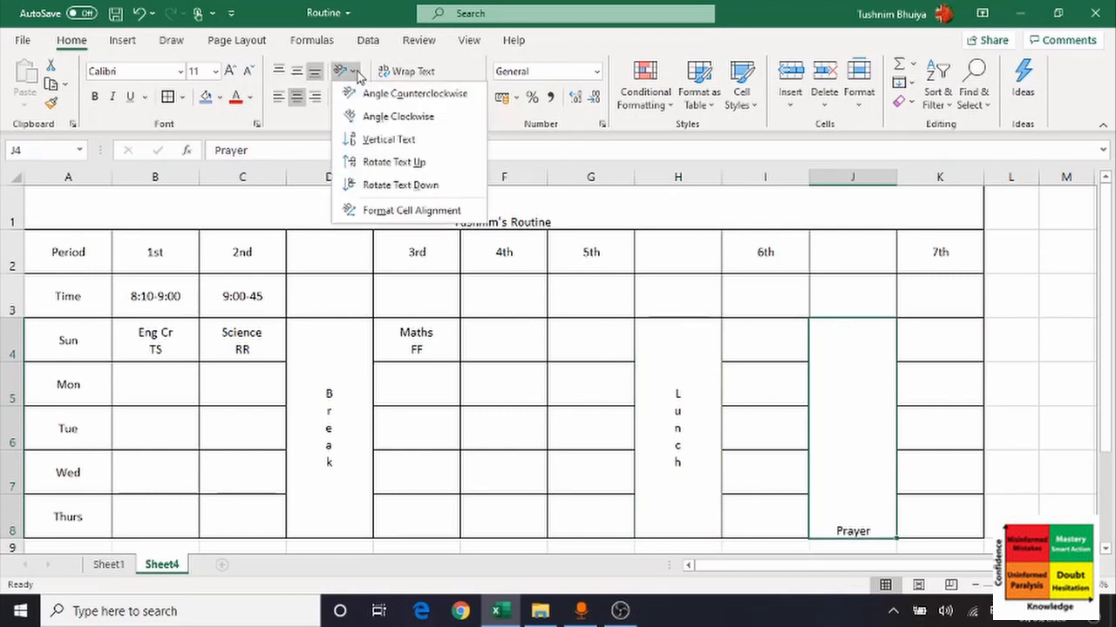
pyautogui.click(390, 142)
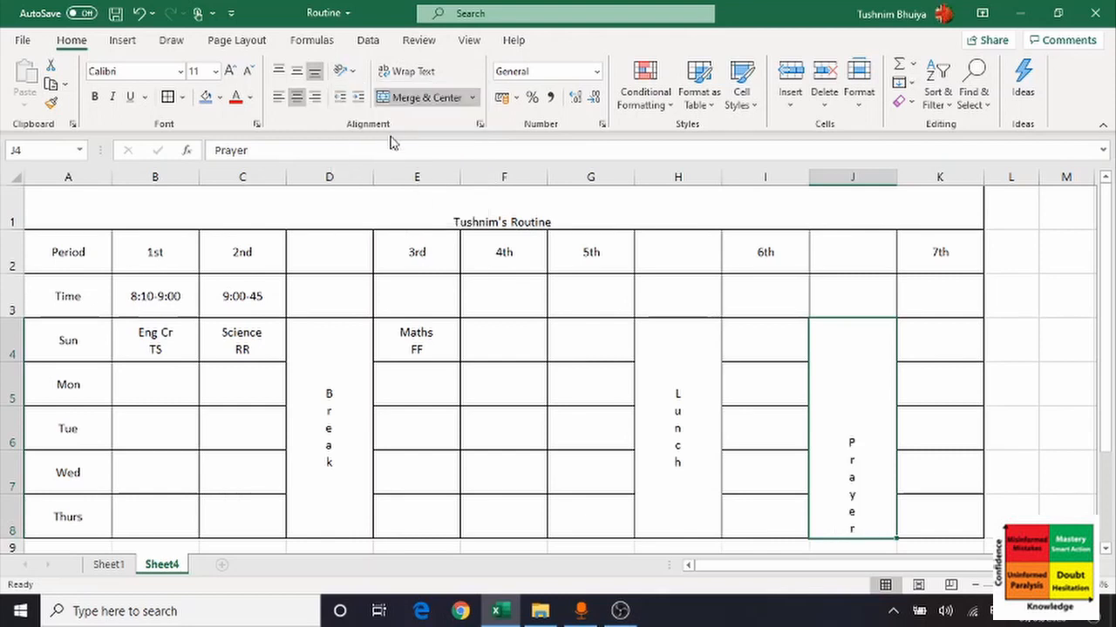
pyautogui.click(300, 72)
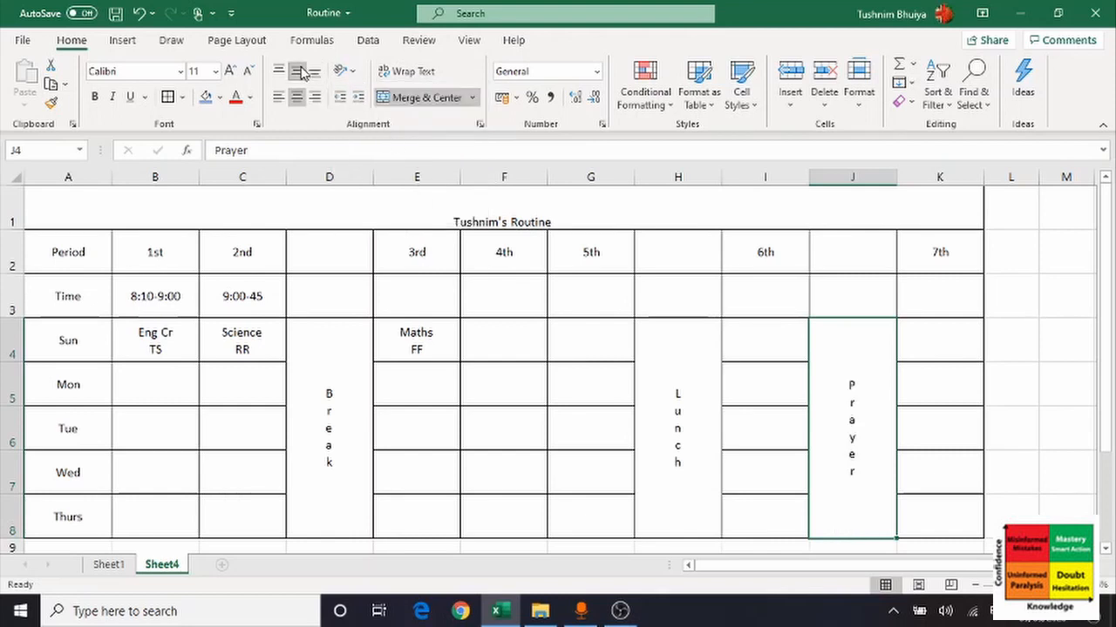
pyautogui.click(767, 360)
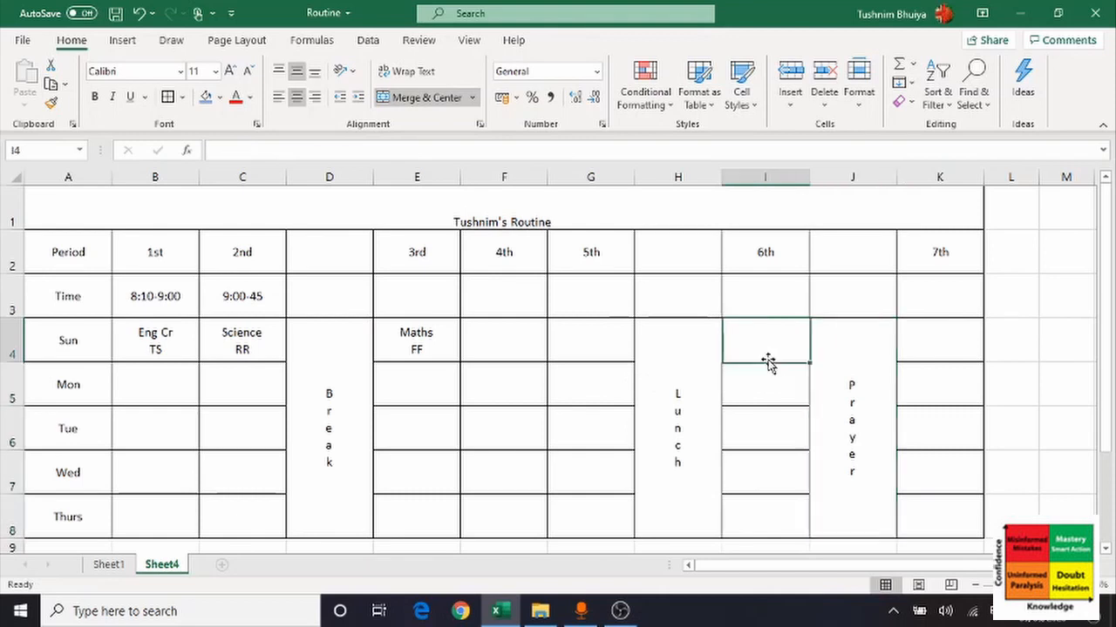
# - Enter Eng with TS on a second line in C6, the Tuesday 2nd-period cell
pyautogui.click(170, 340)
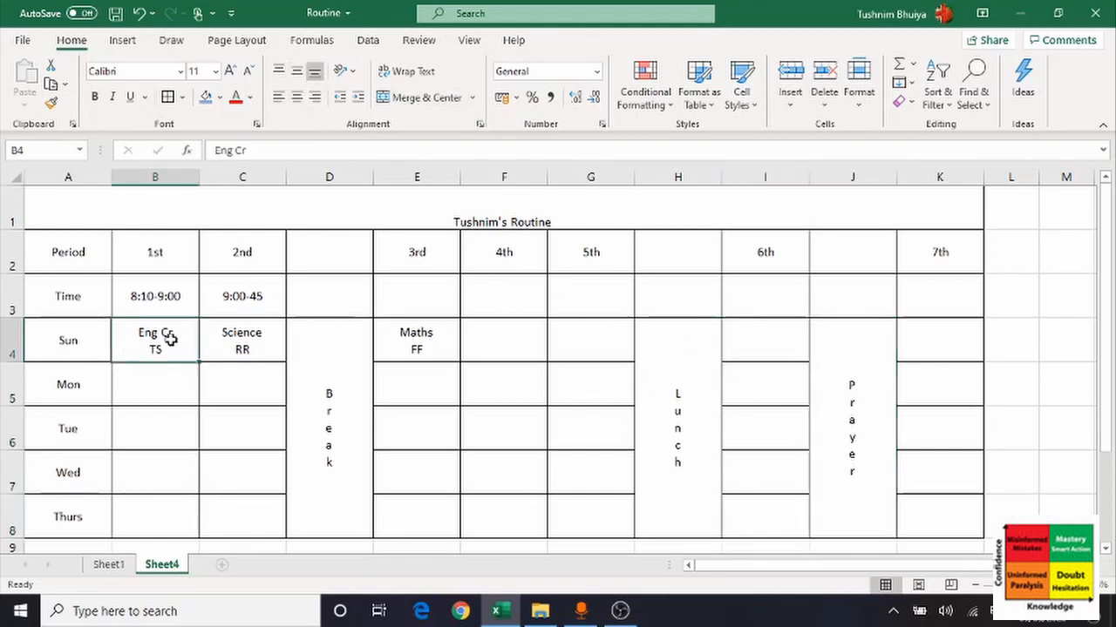
pyautogui.click(229, 431)
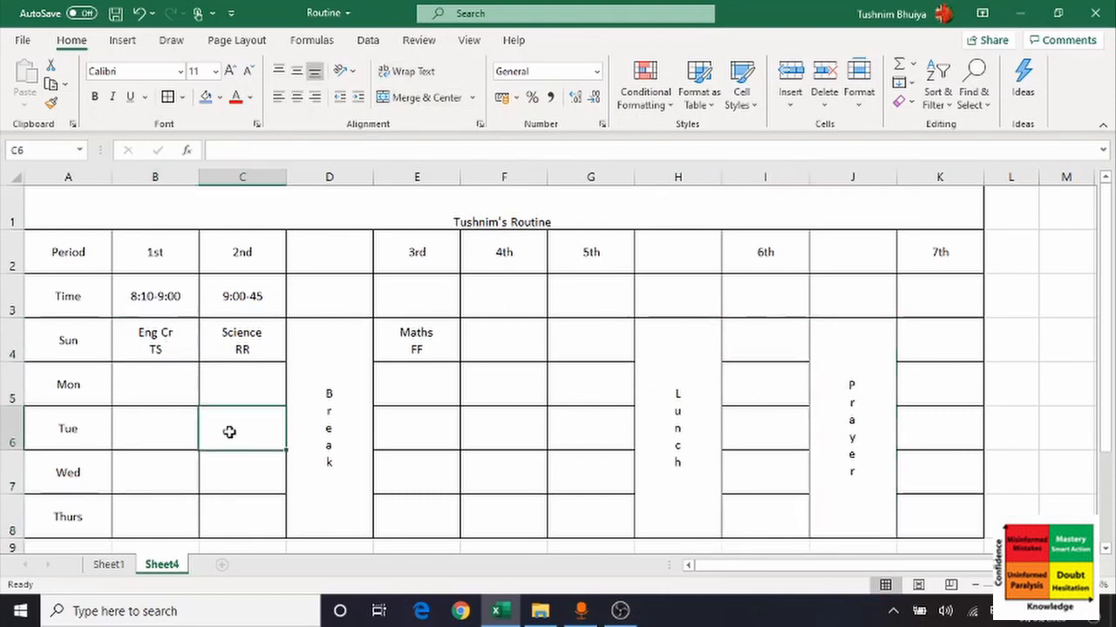
pyautogui.write('Eng')
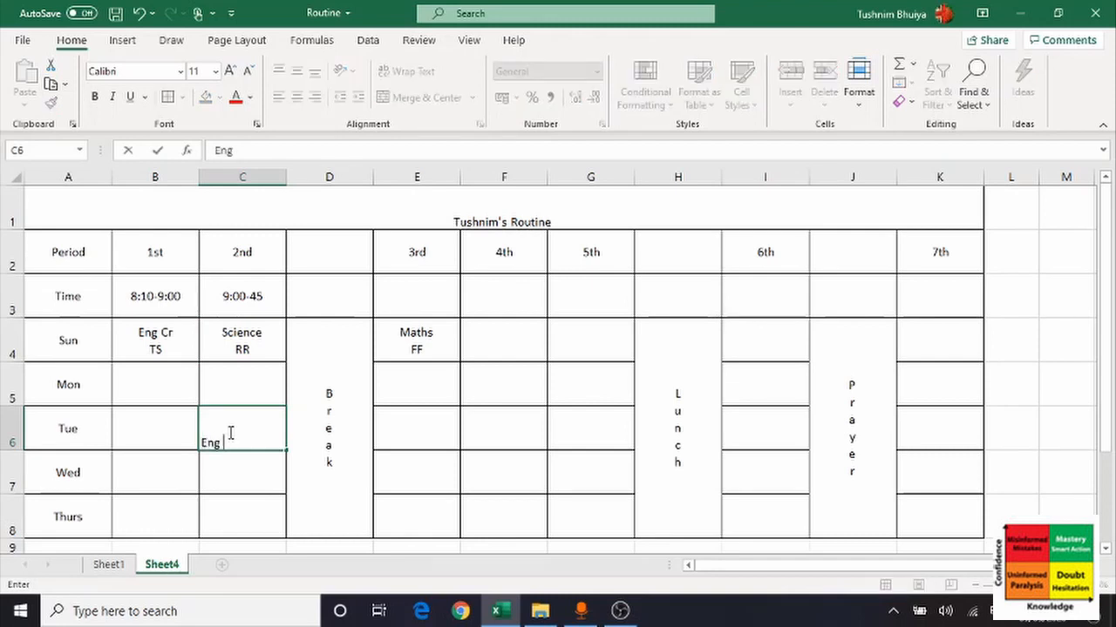
pyautogui.hotkey('alt', 'Return')
pyautogui.write('TS')
pyautogui.click(182, 473)
# - Center the entry in C6 horizontally and align it to the middle vertically
pyautogui.click(177, 344)
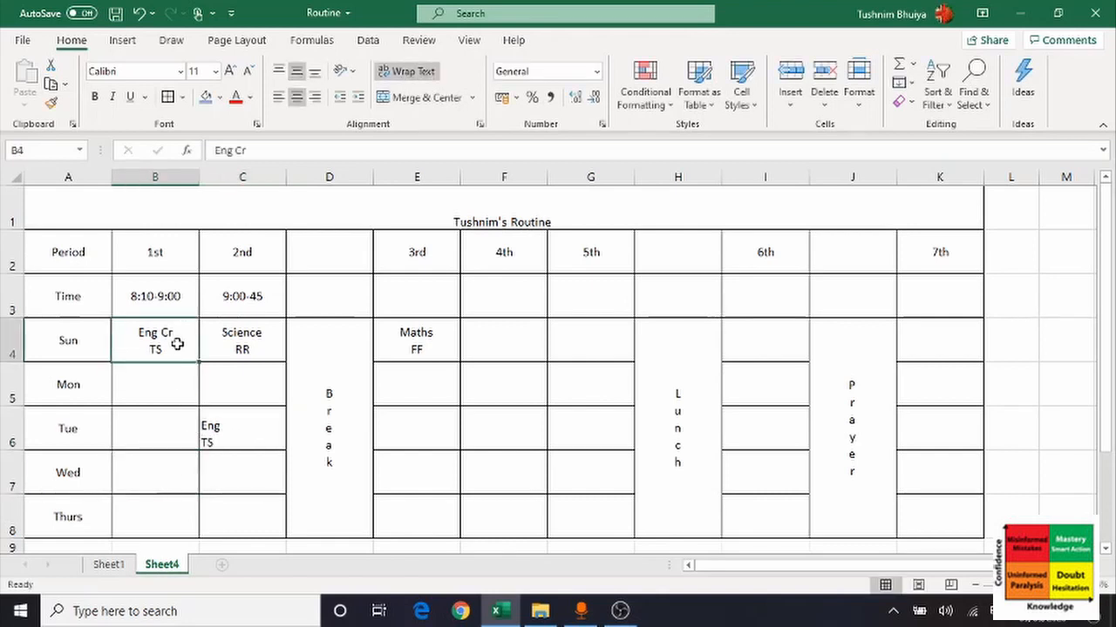
pyautogui.click(233, 430)
pyautogui.click(294, 70)
pyautogui.click(296, 97)
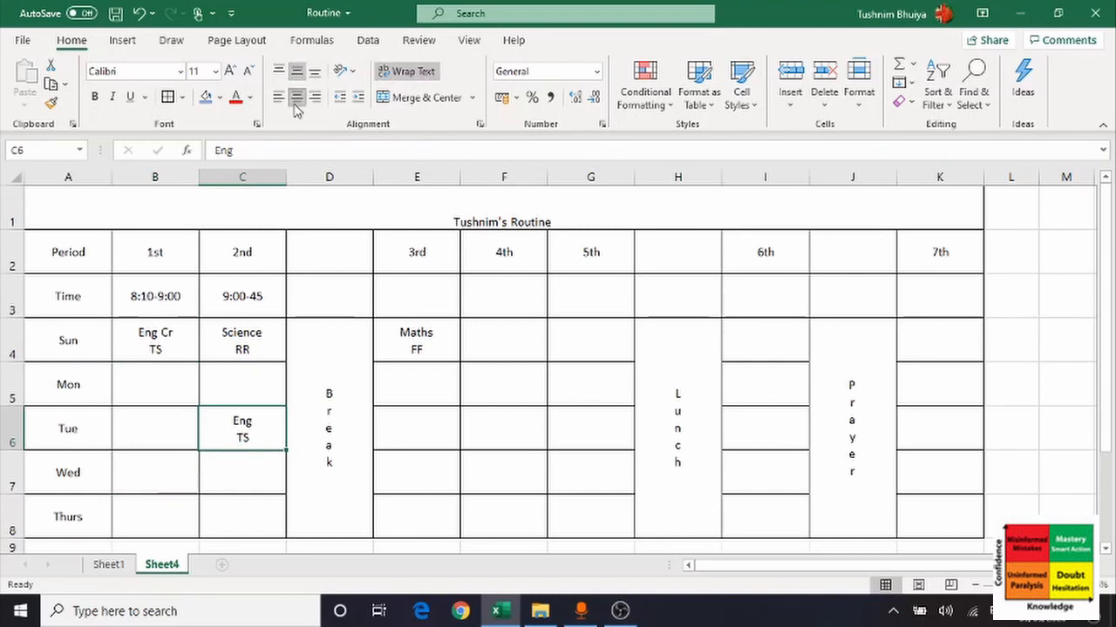
# - Fill both English entries, B4 and C6, with the same medium blue theme color
pyautogui.click(155, 335)
pyautogui.click(220, 103)
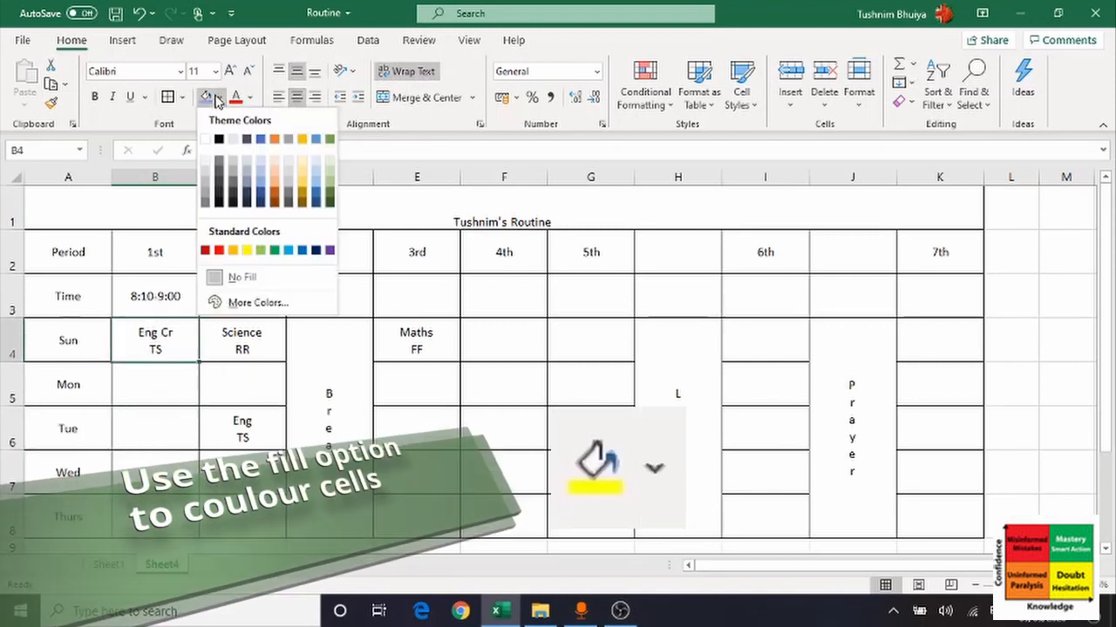
pyautogui.click(262, 162)
pyautogui.click(242, 429)
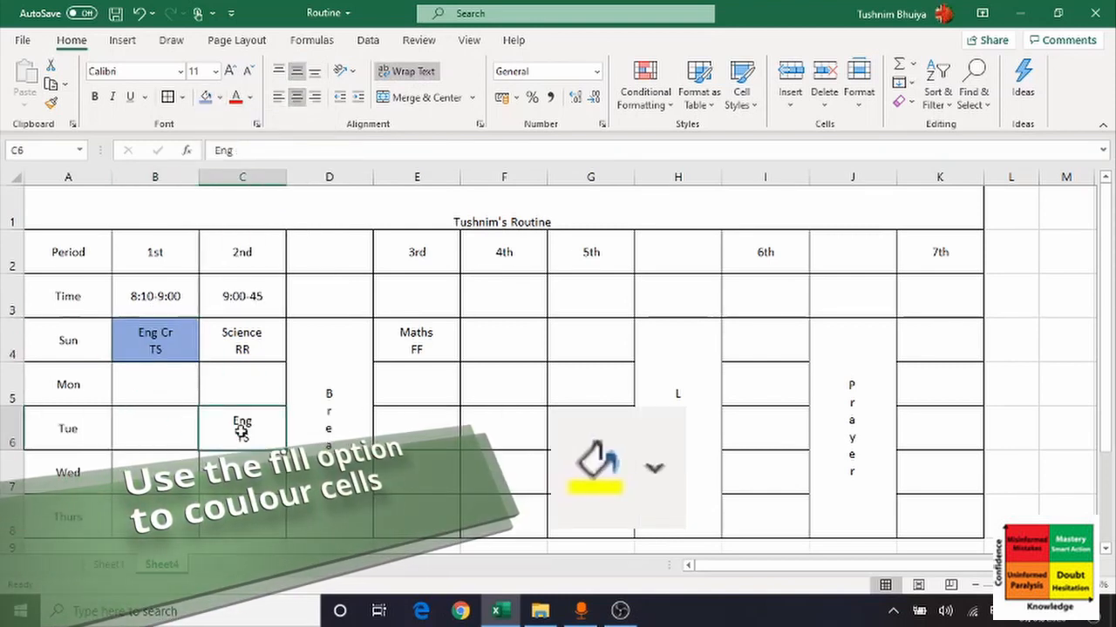
pyautogui.click(206, 97)
# - Fill the Science entry in C4 with a light blue-gray theme color
pyautogui.click(244, 335)
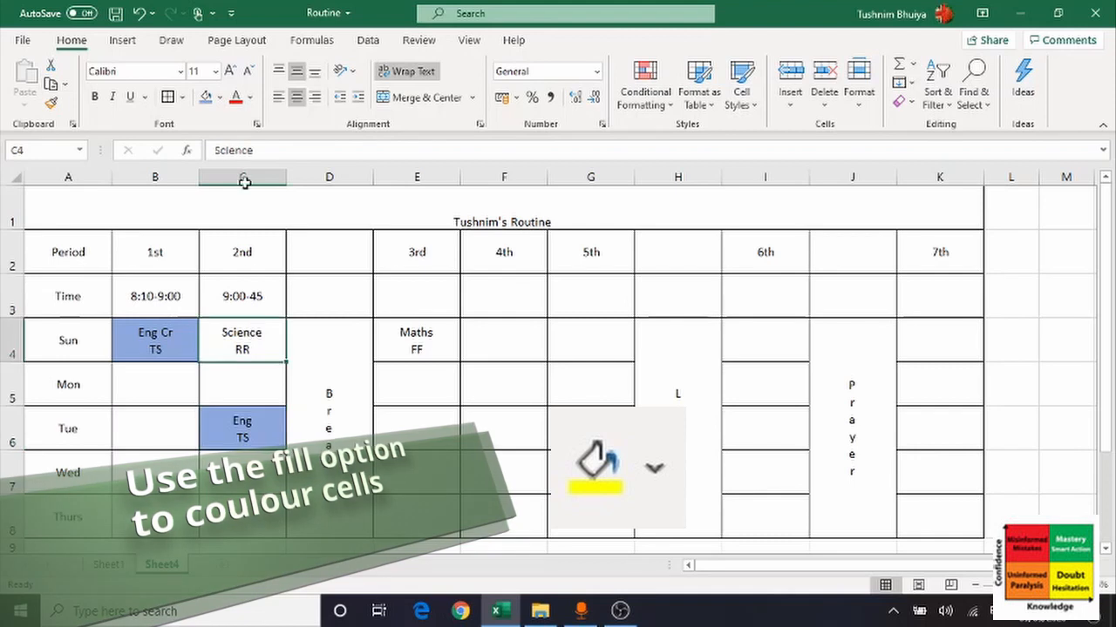
pyautogui.click(220, 97)
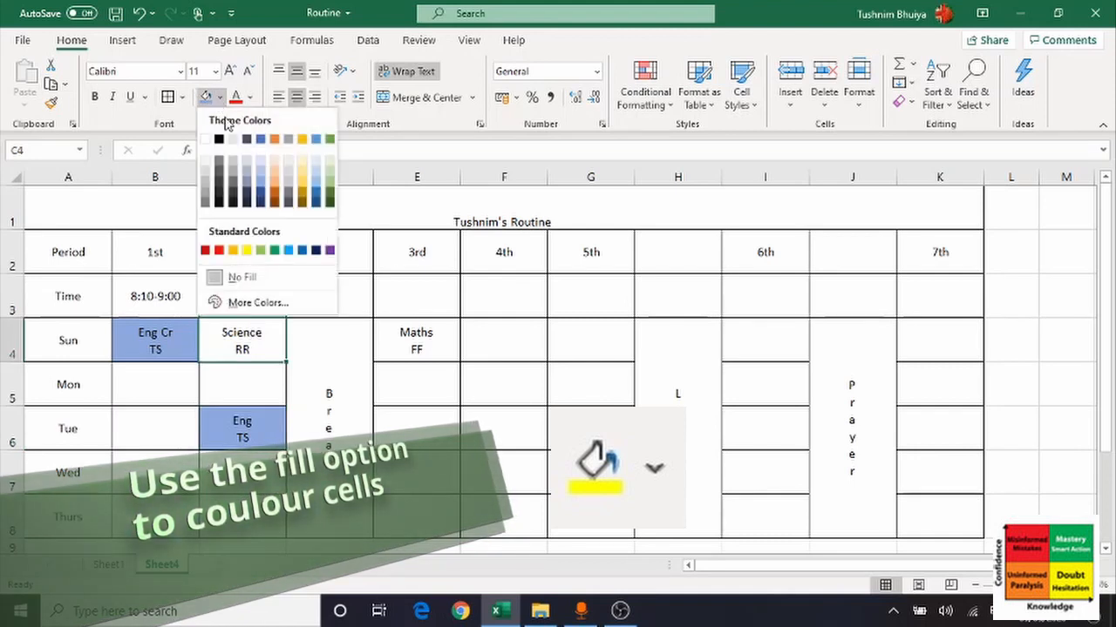
pyautogui.click(247, 162)
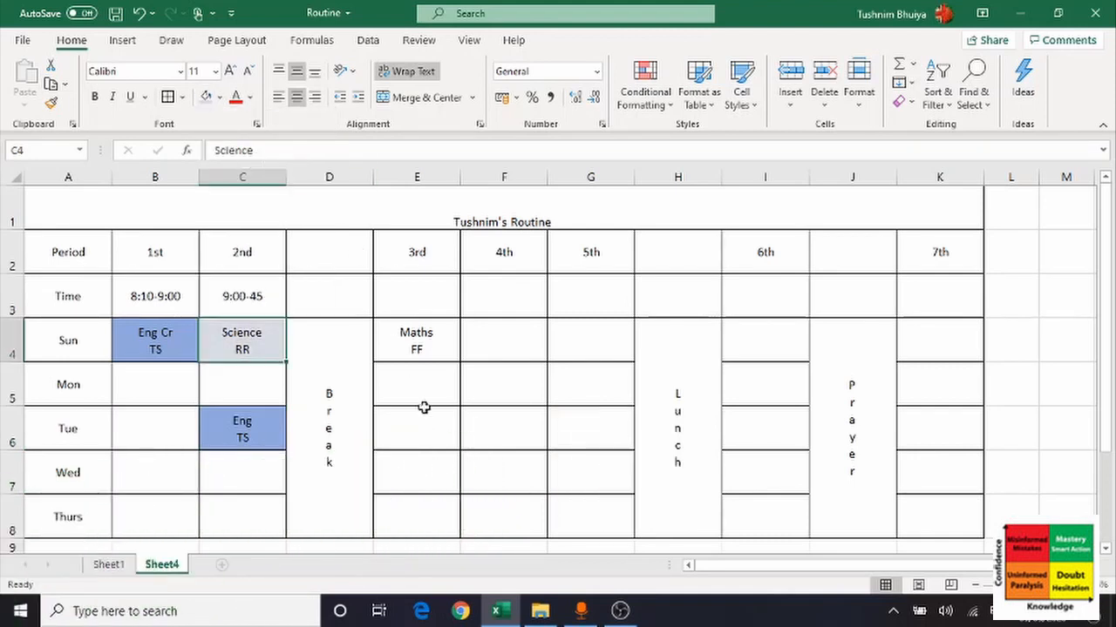
pyautogui.click(426, 436)
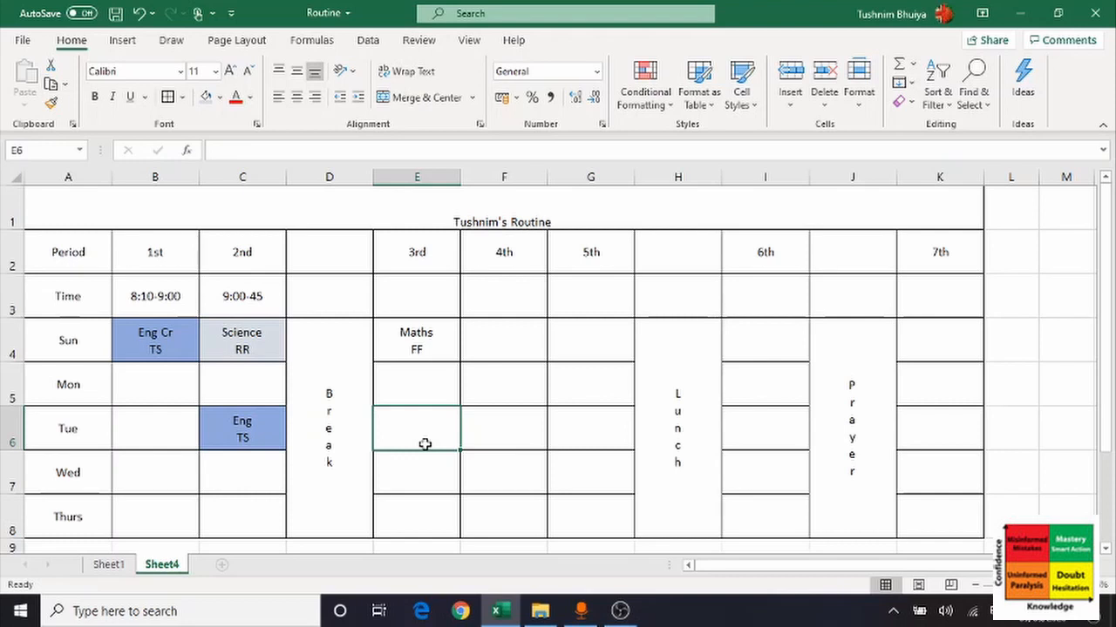
# - Enter IME with DE on a second line in F4, the Sunday 4th-period cell
pyautogui.click(501, 348)
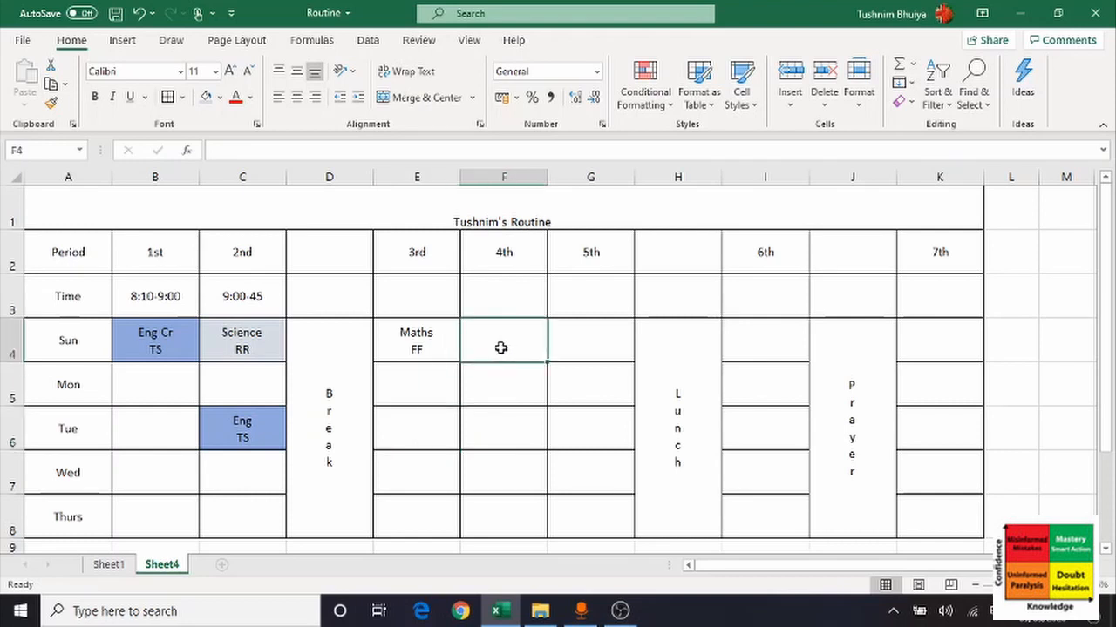
pyautogui.doubleClick(502, 348)
pyautogui.write('I')
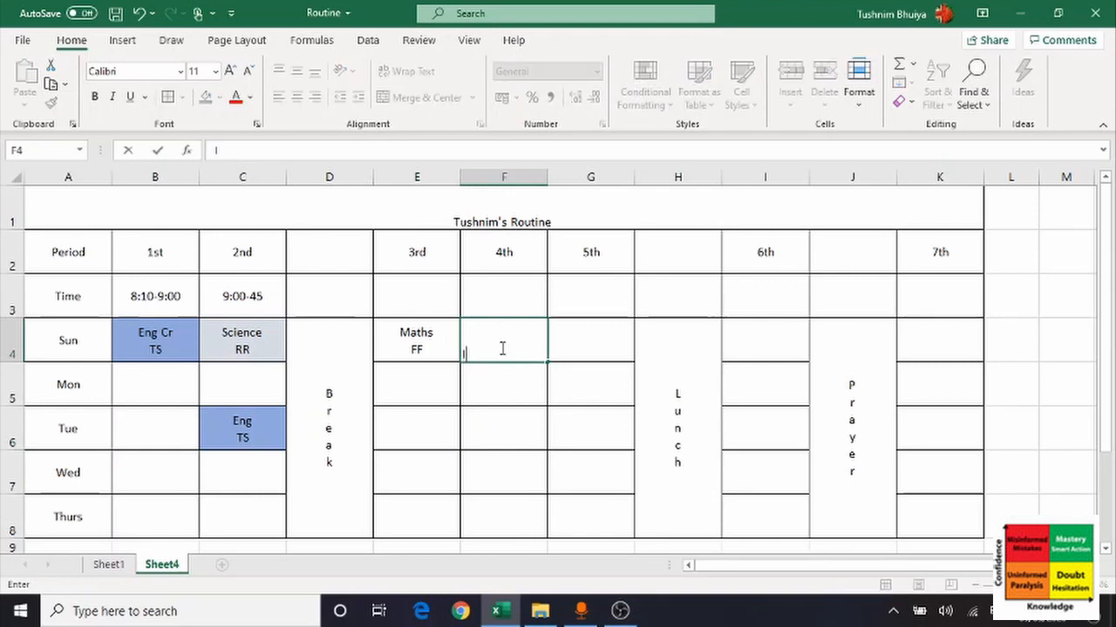
pyautogui.write('ME')
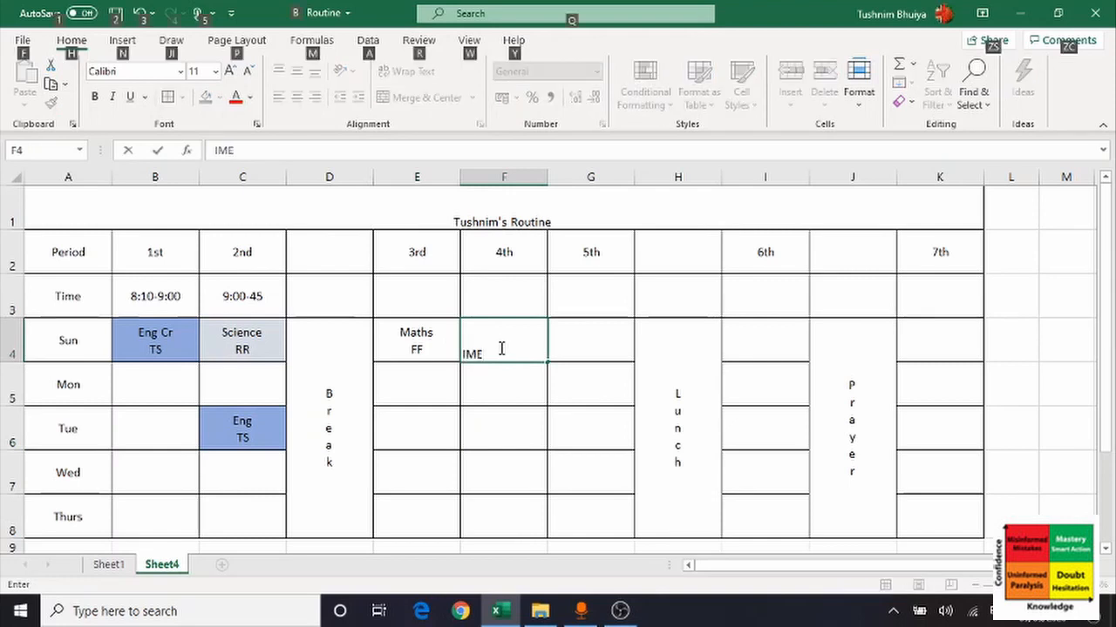
pyautogui.hotkey('alt', 'Return')
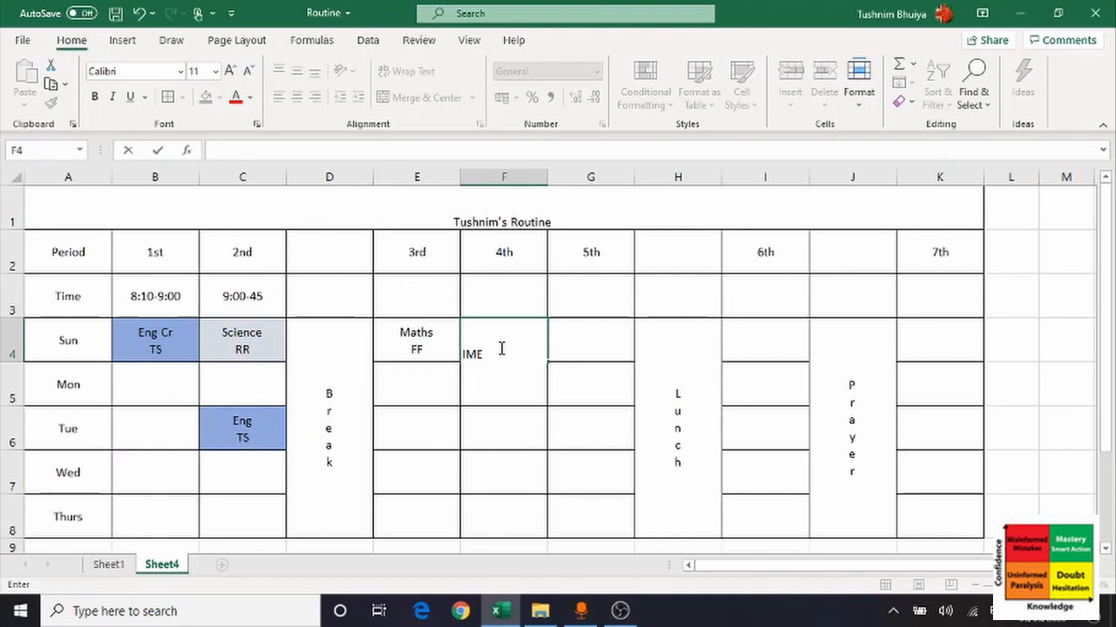
pyautogui.write('DE')
pyautogui.click(580, 383)
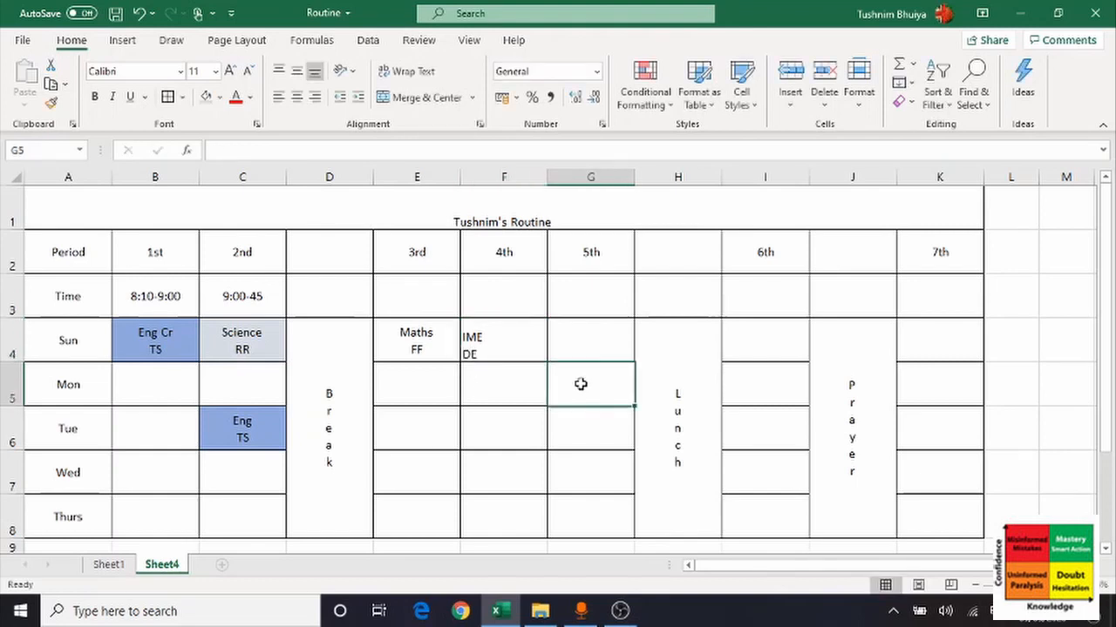
pyautogui.press('Up')
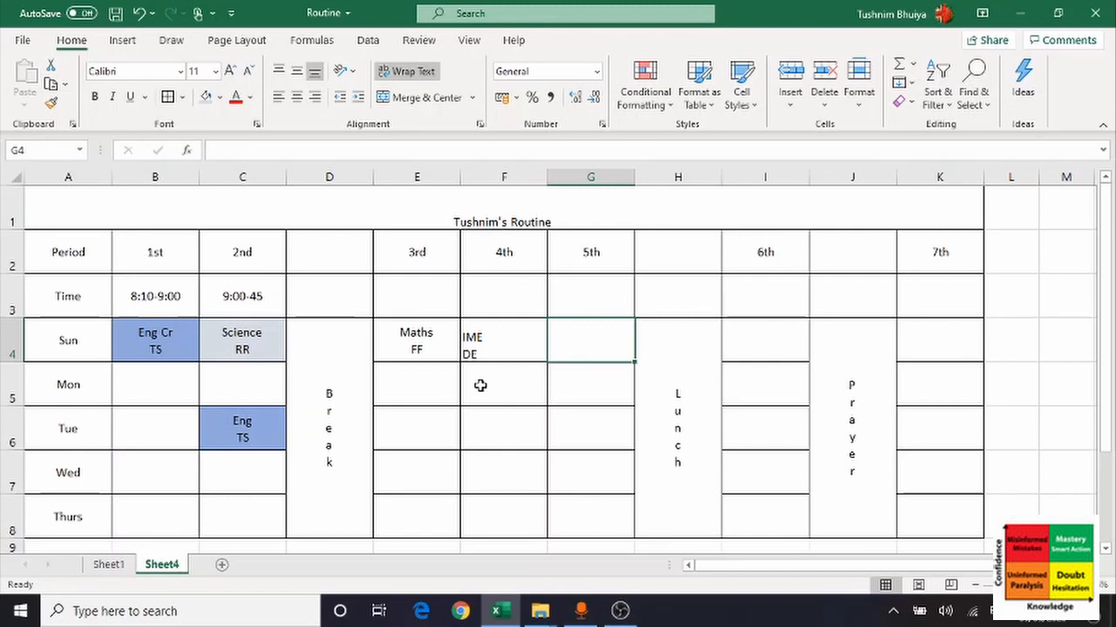
# - Replace the second line of the Maths entry in E4 with SS, keeping Maths on the first line
pyautogui.click(426, 344)
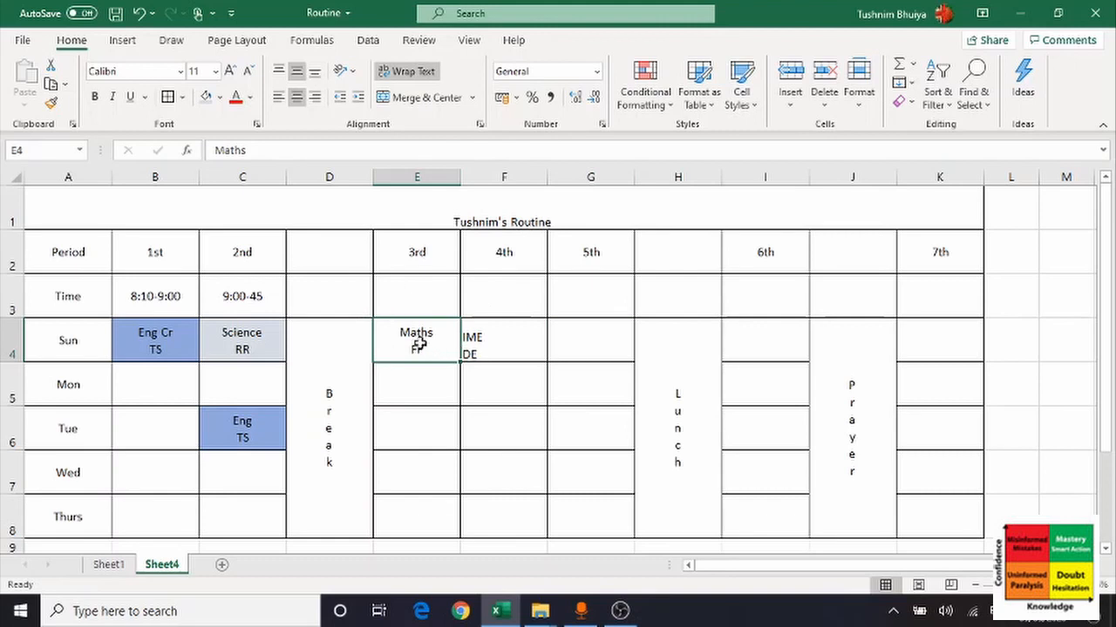
pyautogui.click(273, 150)
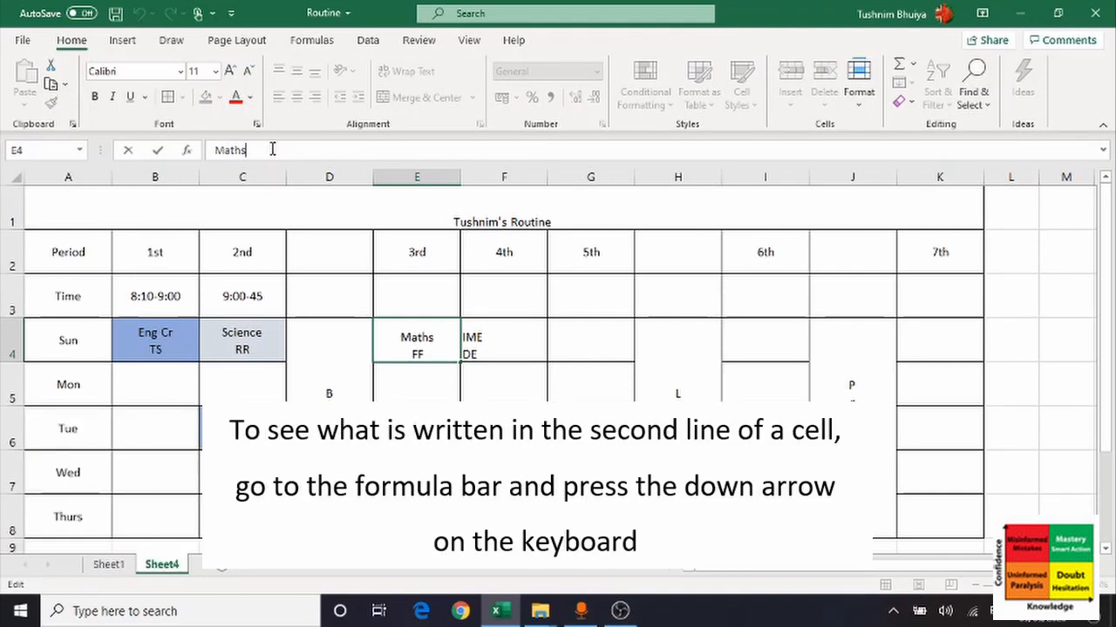
pyautogui.press('Down')
pyautogui.press('BackSpace')
pyautogui.press('BackSpace')
pyautogui.write('SS')
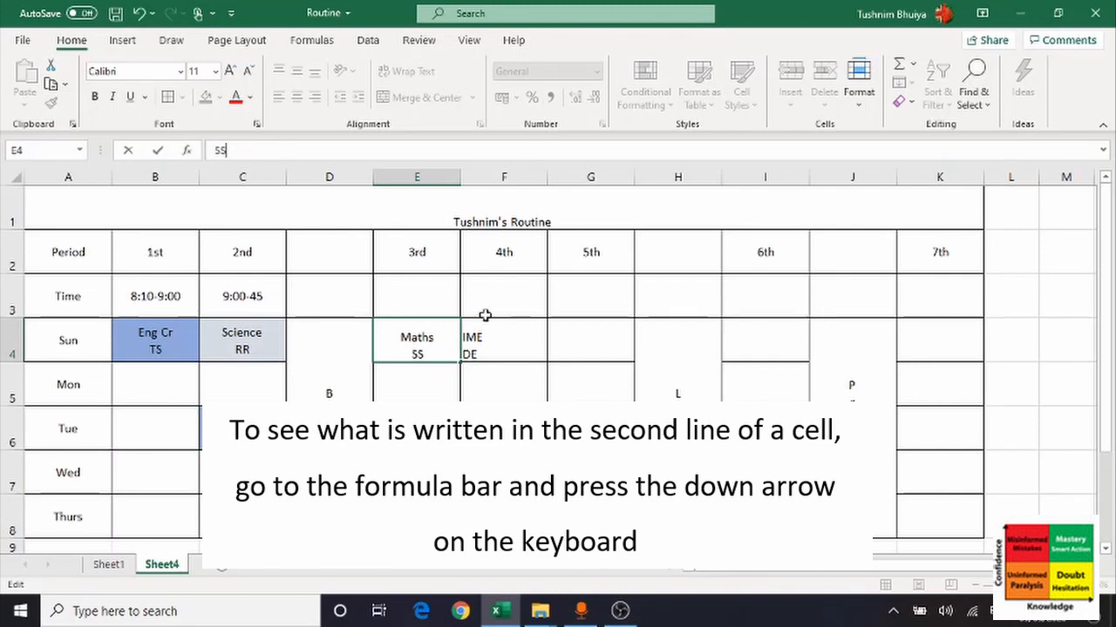
# - Replace the second line of the IME entry in F4 with VV, keeping IME on the first line
pyautogui.click(493, 339)
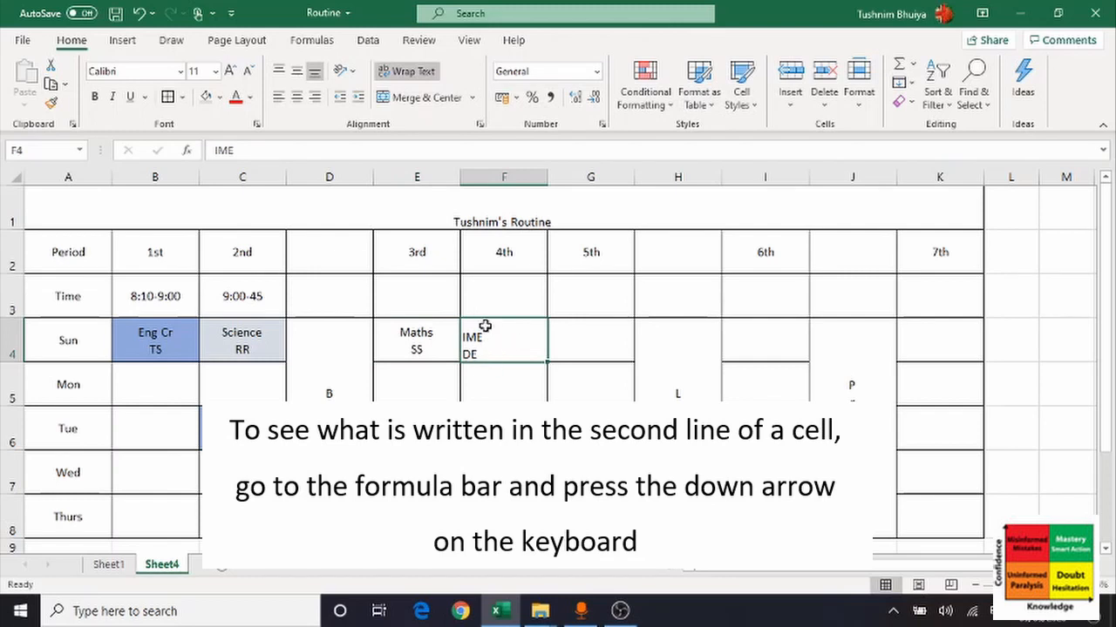
pyautogui.click(251, 150)
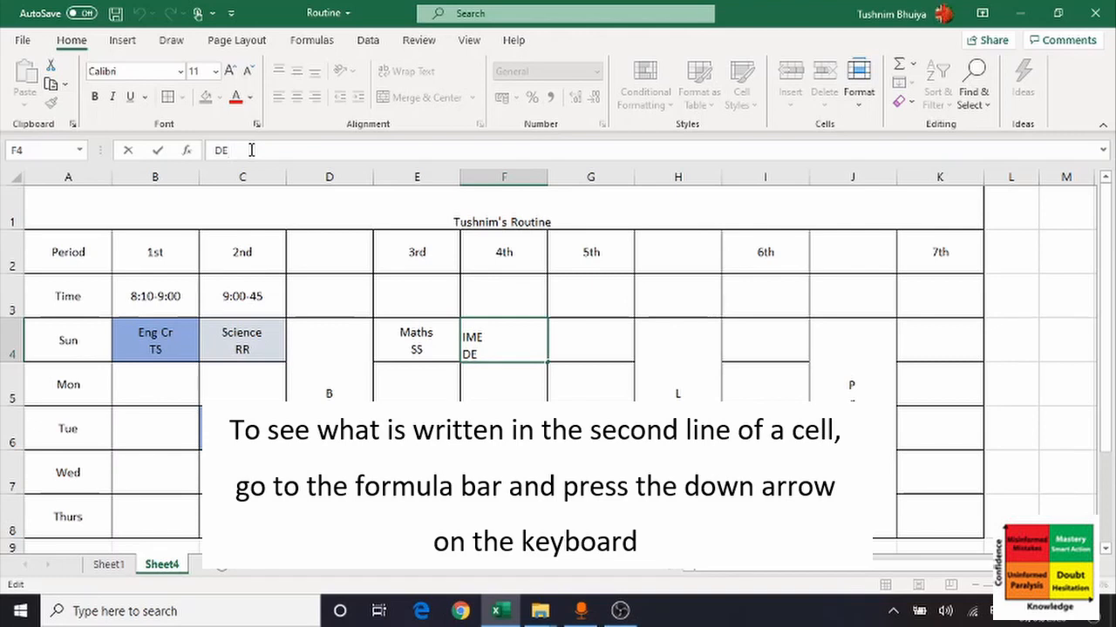
pyautogui.press('BackSpace')
pyautogui.press('BackSpace')
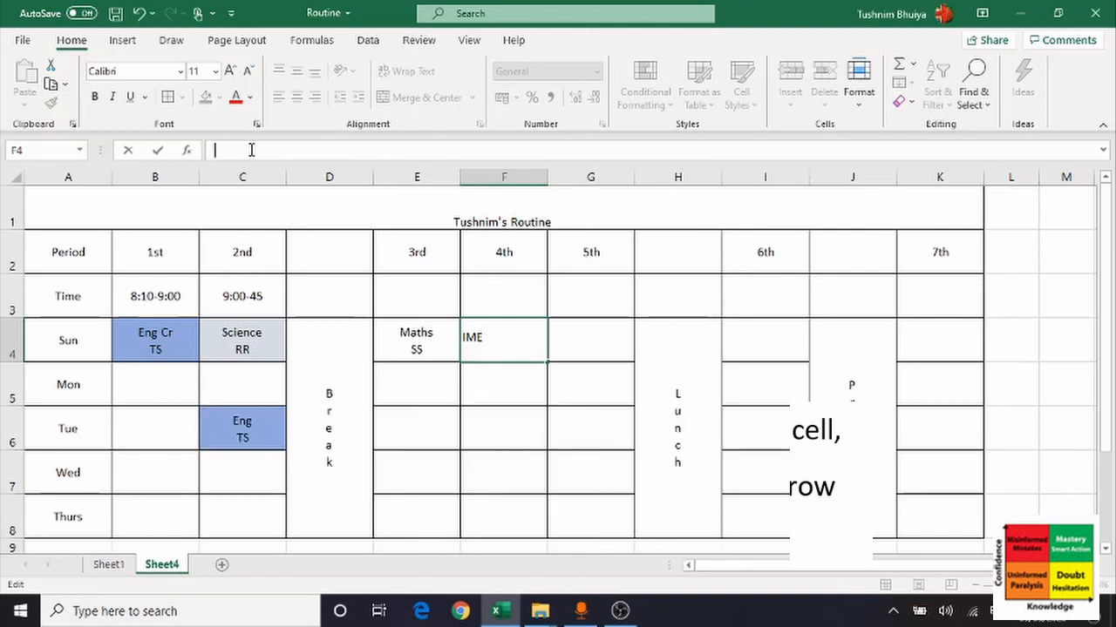
pyautogui.write('VV')
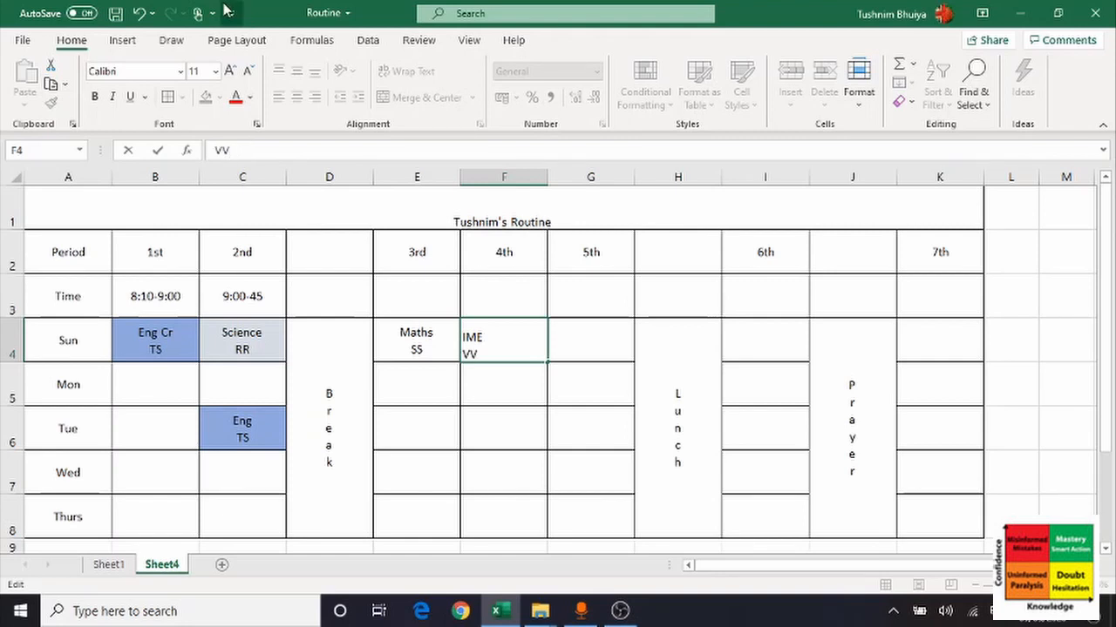
# - Open the second line of the Science entry in C4 for editing
pyautogui.click(257, 348)
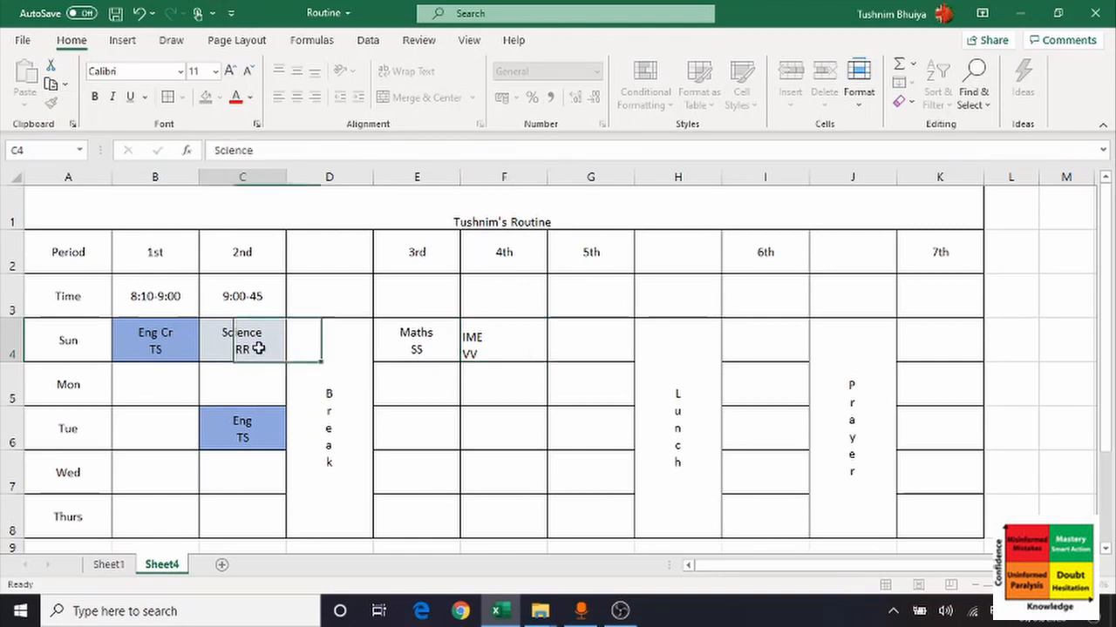
pyautogui.click(267, 150)
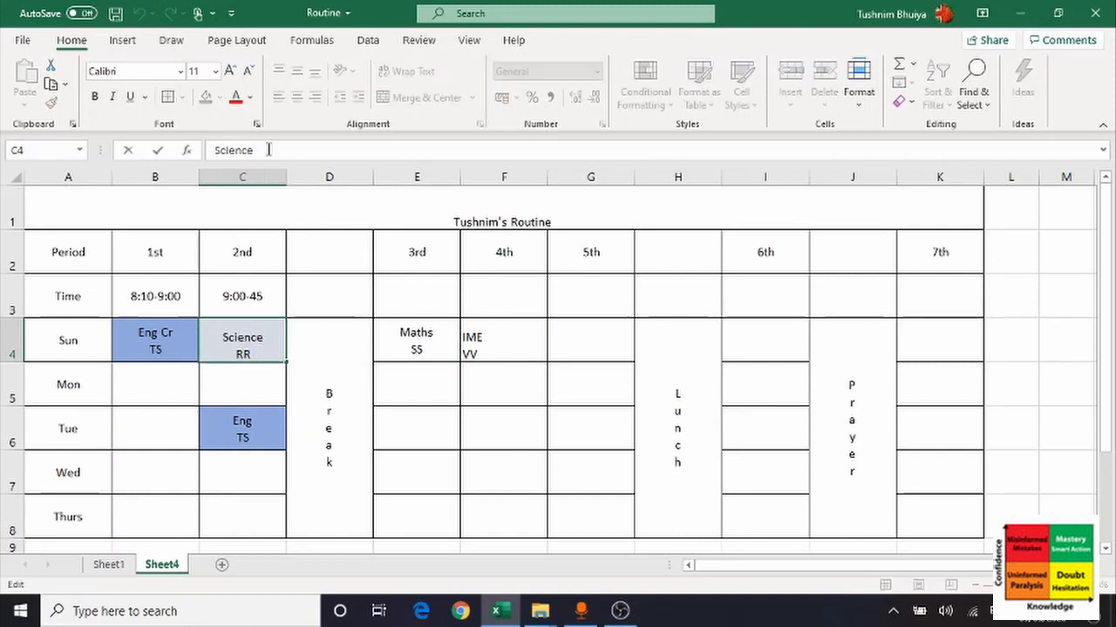
pyautogui.press('Down')
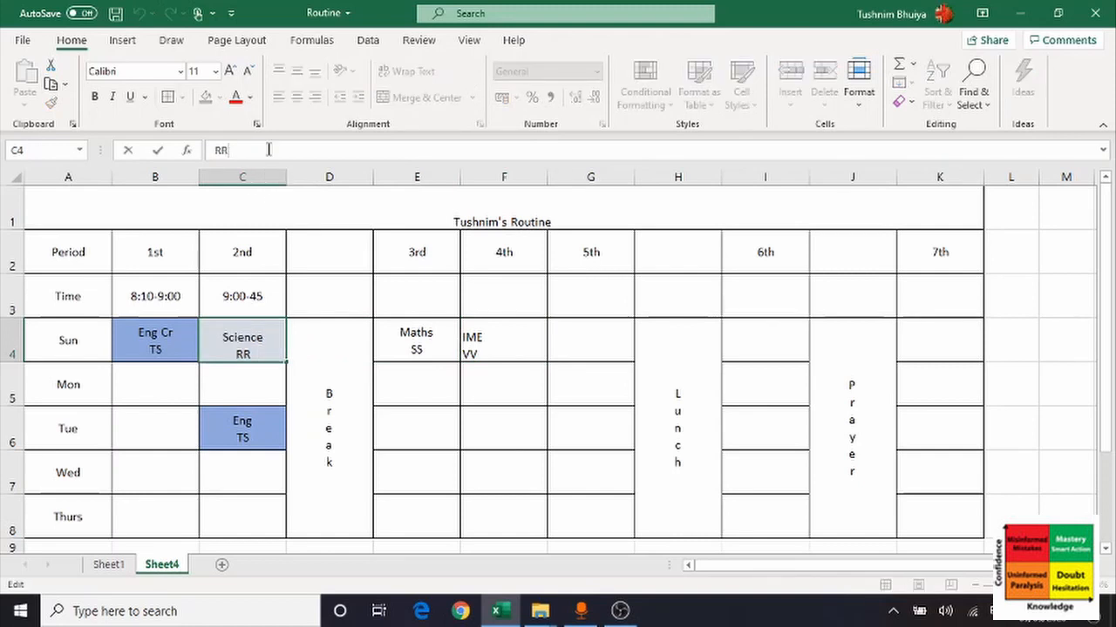